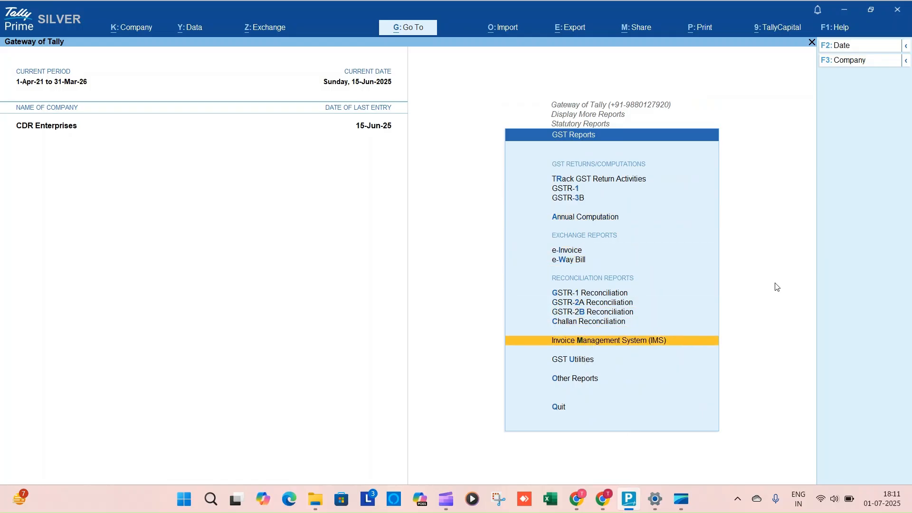
Step: Open the Invoice Management System (IMS) report and compare its Reconciliation View with the Default IMS View
{"action": "key", "text": "Return"}
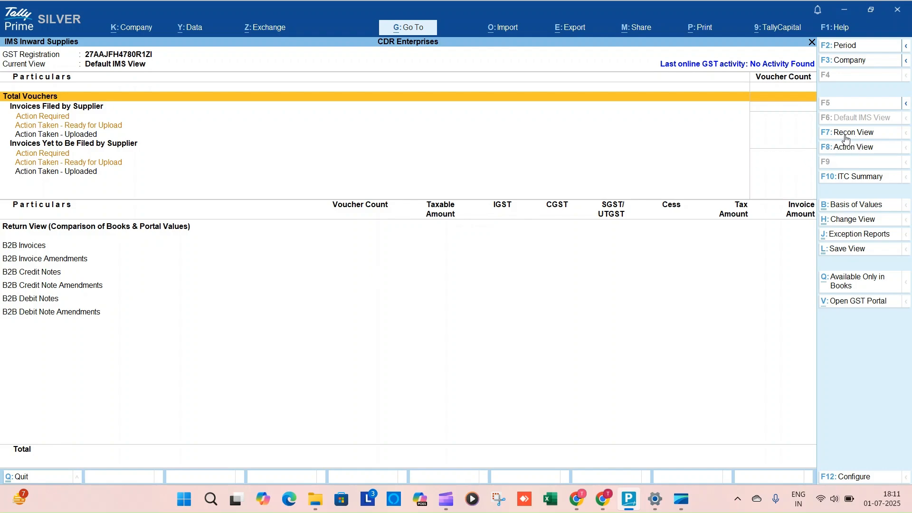
{"action": "left_click", "coordinate": [860, 134]}
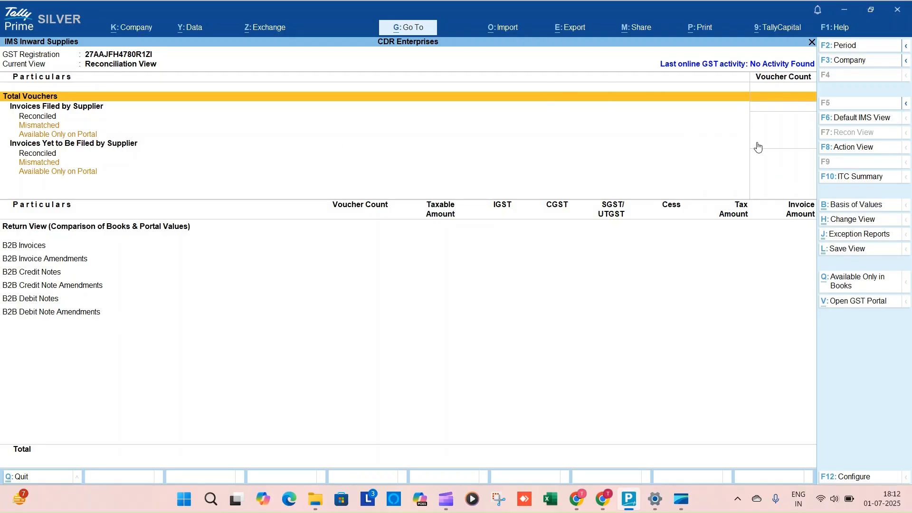
{"action": "left_click", "coordinate": [854, 122]}
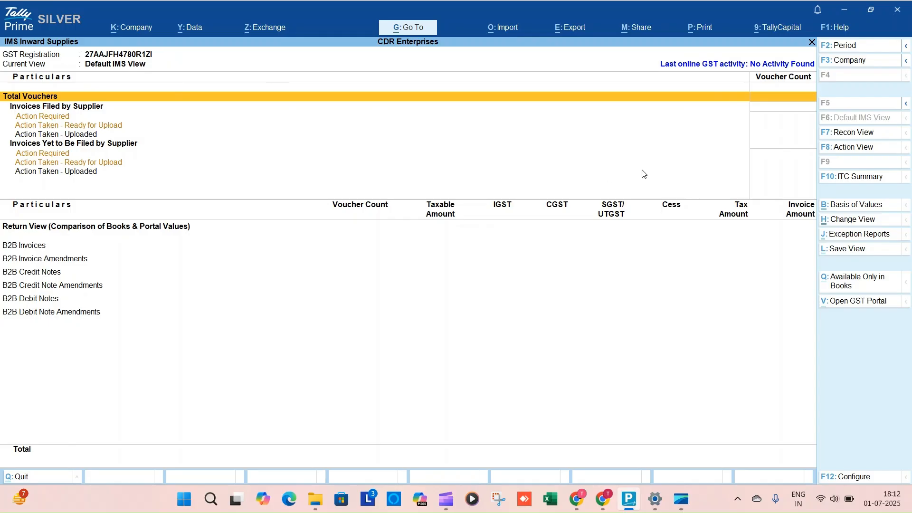
Step: Switch the IMS report to Action View and check the ITC Summary, returning to the report
{"action": "left_click", "coordinate": [858, 155]}
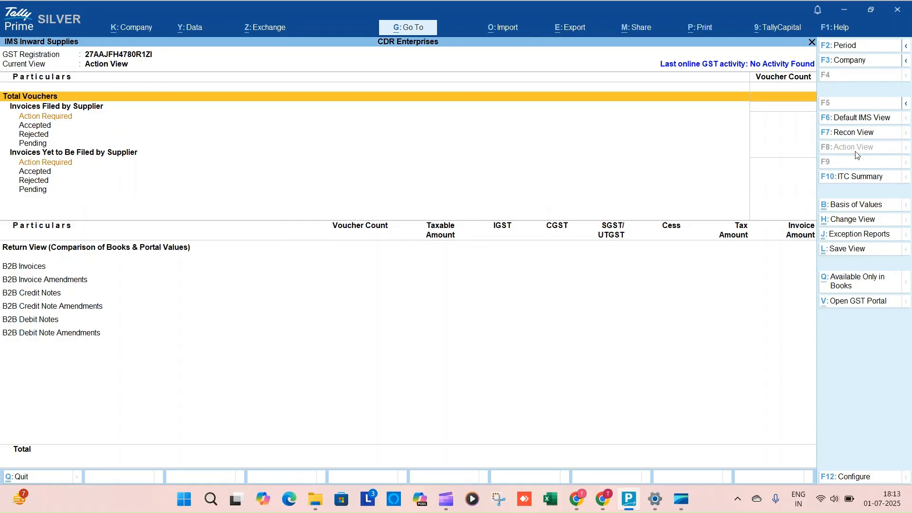
{"action": "left_click", "coordinate": [854, 179]}
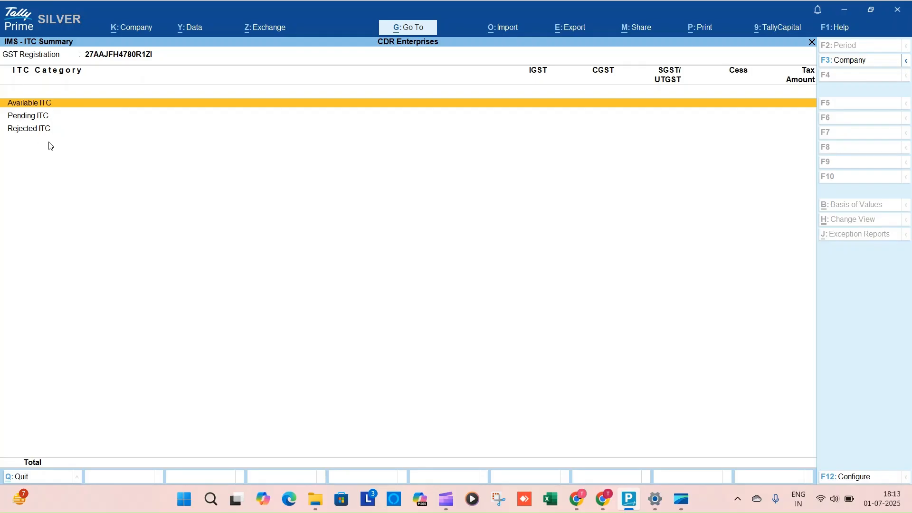
{"action": "key", "text": "Escape"}
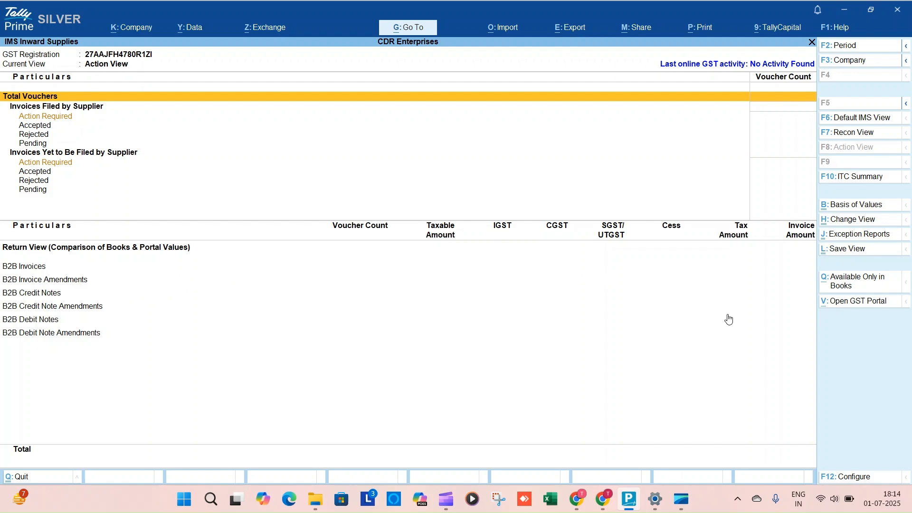
Step: Review the filing status options in the report's Basis of Values, keeping All Statuses selected
{"action": "left_click", "coordinate": [861, 210]}
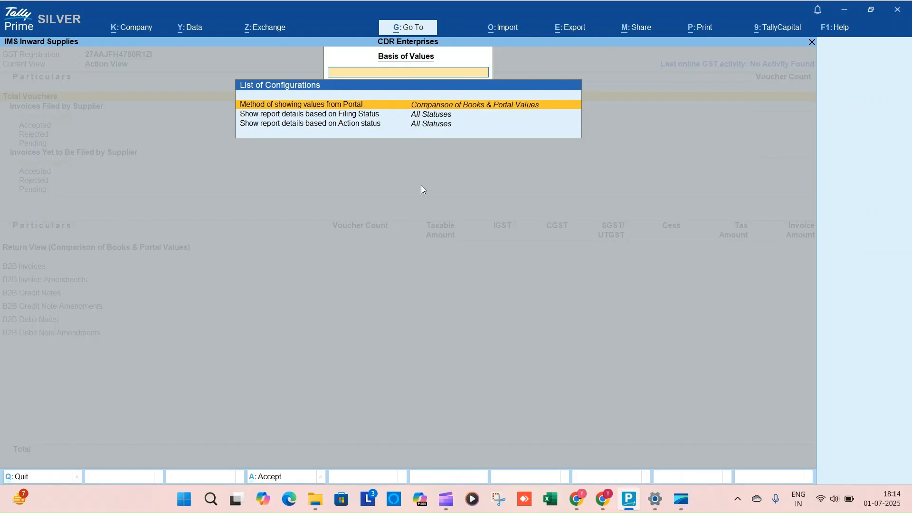
{"action": "key", "text": "Return"}
{"action": "key", "text": "Return"}
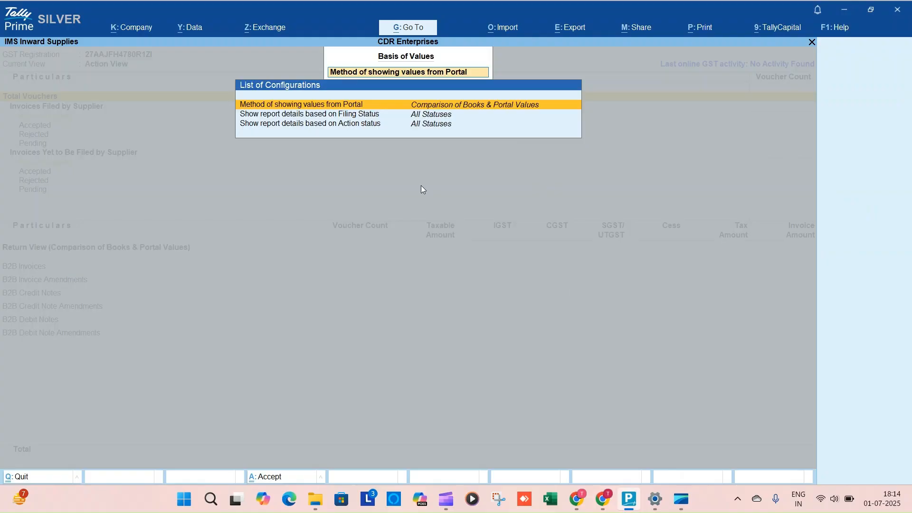
{"action": "key", "text": "Down"}
{"action": "key", "text": "Down"}
{"action": "key", "text": "Up"}
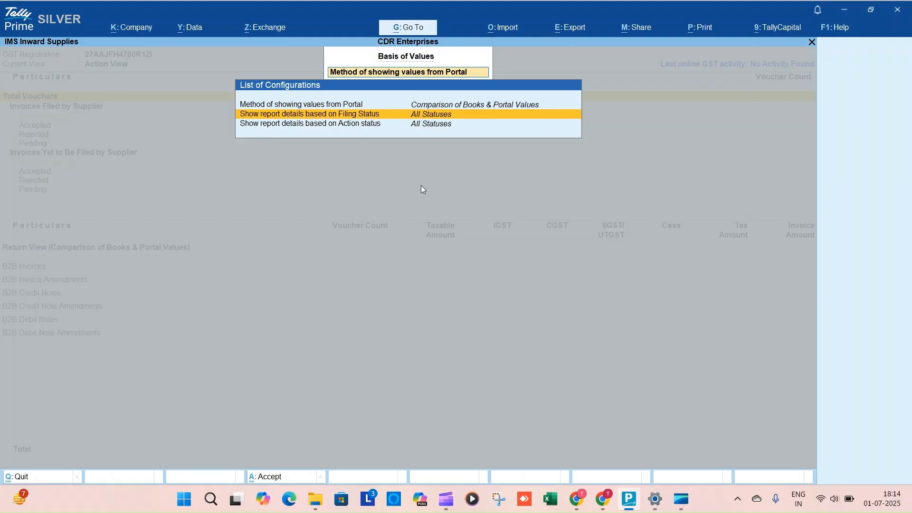
{"action": "key", "text": "Return"}
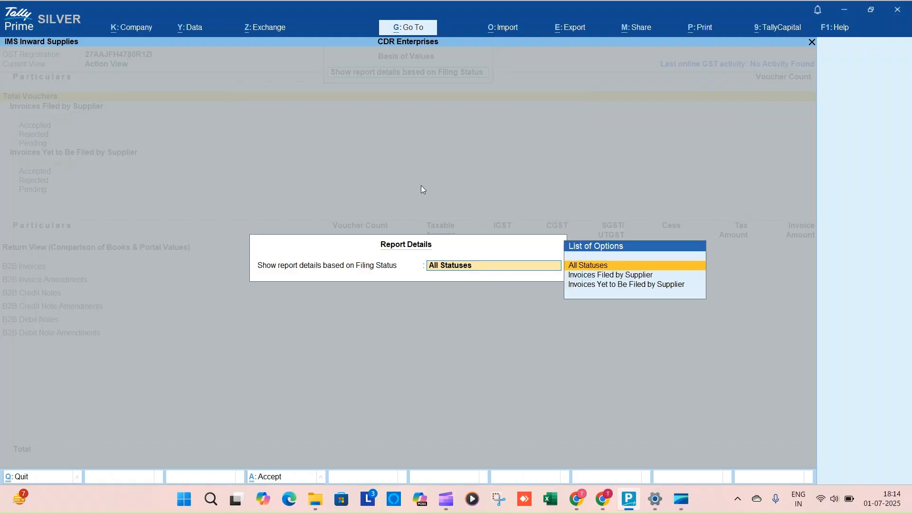
{"action": "key", "text": "Down"}
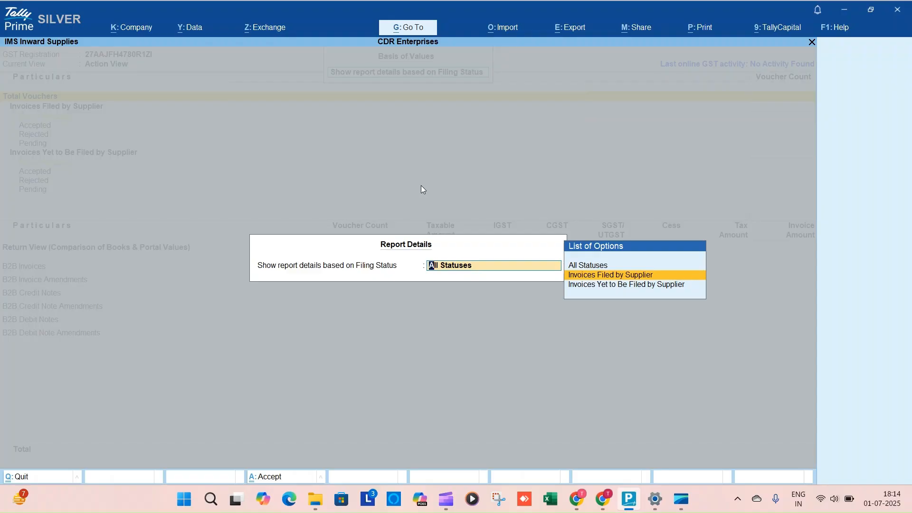
{"action": "key", "text": "Down"}
{"action": "key", "text": "Up"}
{"action": "key", "text": "Down"}
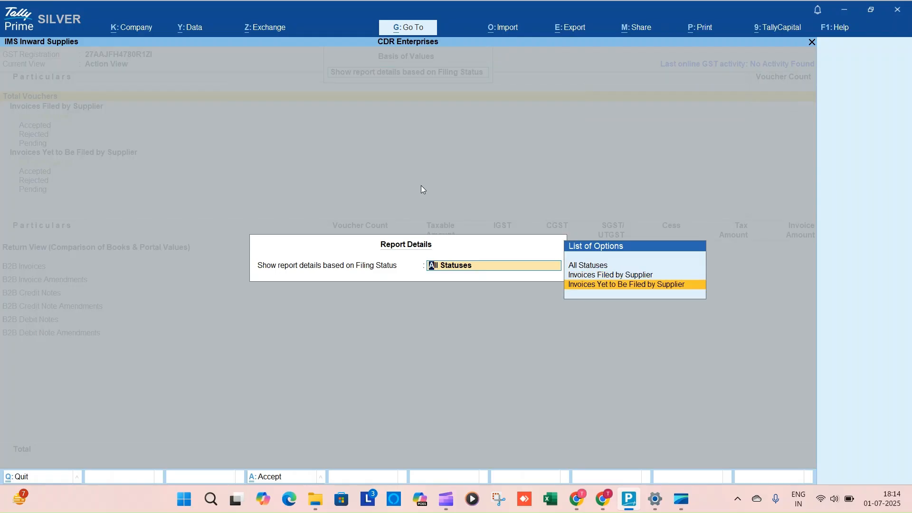
{"action": "key", "text": "Up"}
{"action": "key", "text": "Up"}
{"action": "key", "text": "Return"}
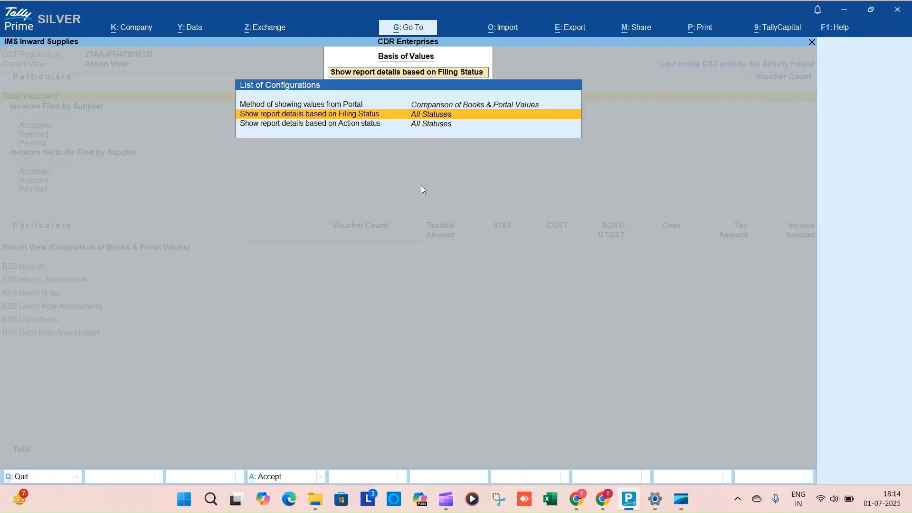
Step: Review the action status options for the report details, keep All Statuses, and accept the Basis of Values settings
{"action": "key", "text": "Down"}
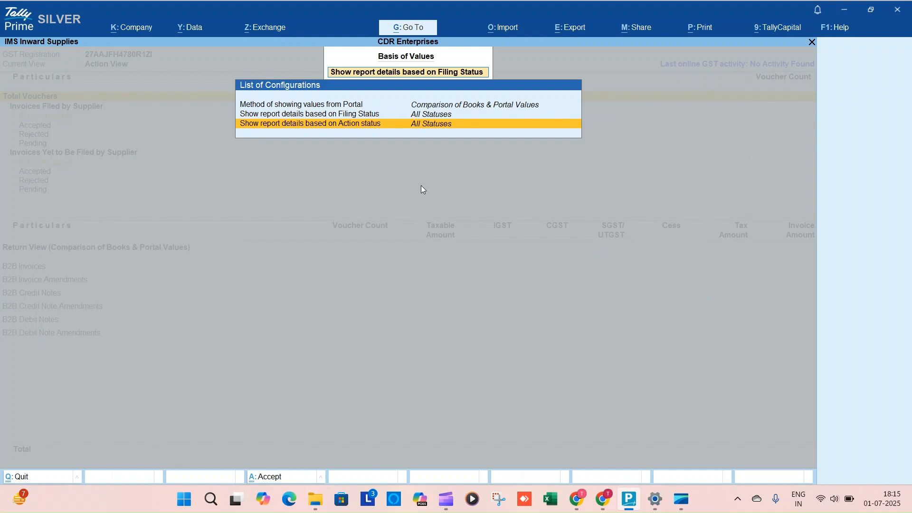
{"action": "key", "text": "Return"}
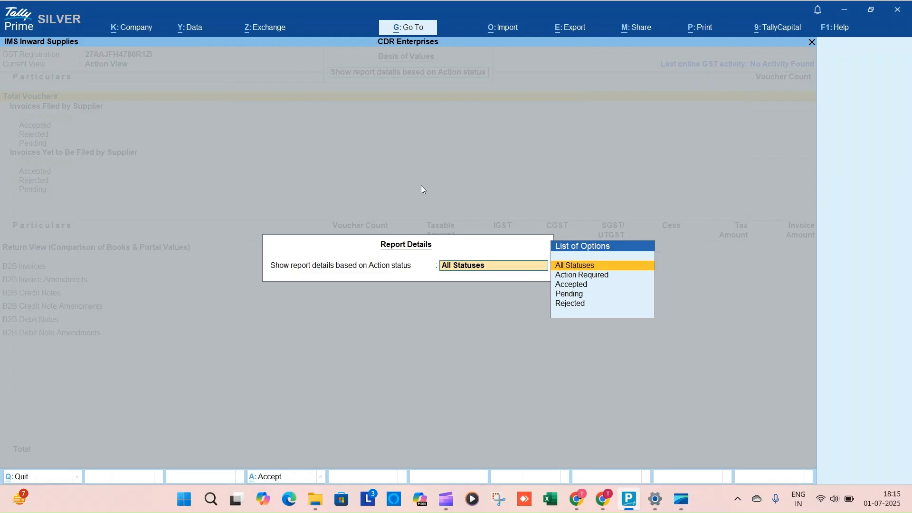
{"action": "key", "text": "Down"}
{"action": "key", "text": "Down"}
{"action": "key", "text": "Down"}
{"action": "key", "text": "Down"}
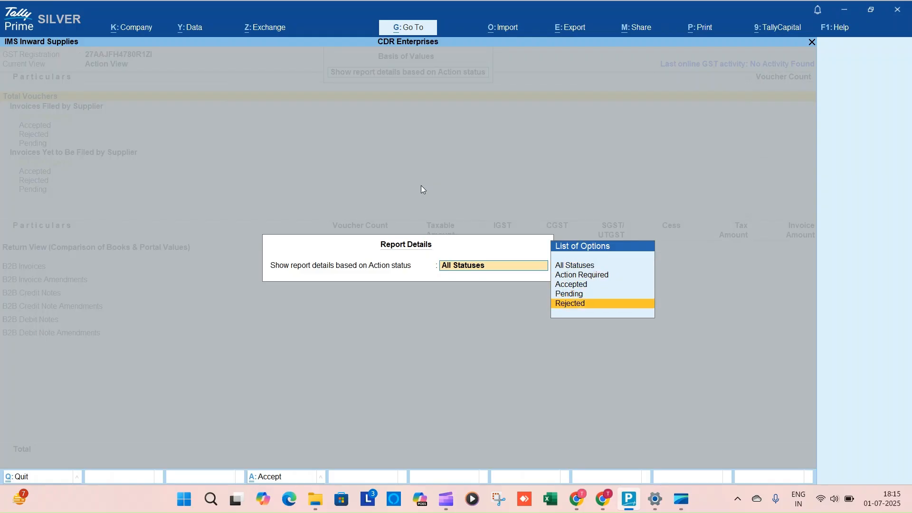
{"action": "key", "text": "Up"}
{"action": "key", "text": "Up"}
{"action": "key", "text": "Up"}
{"action": "key", "text": "Up"}
{"action": "key", "text": "Down"}
{"action": "key", "text": "Down"}
{"action": "key", "text": "Down"}
{"action": "key", "text": "Down"}
{"action": "key", "text": "Up"}
{"action": "key", "text": "Up"}
{"action": "key", "text": "Up"}
{"action": "key", "text": "Up"}
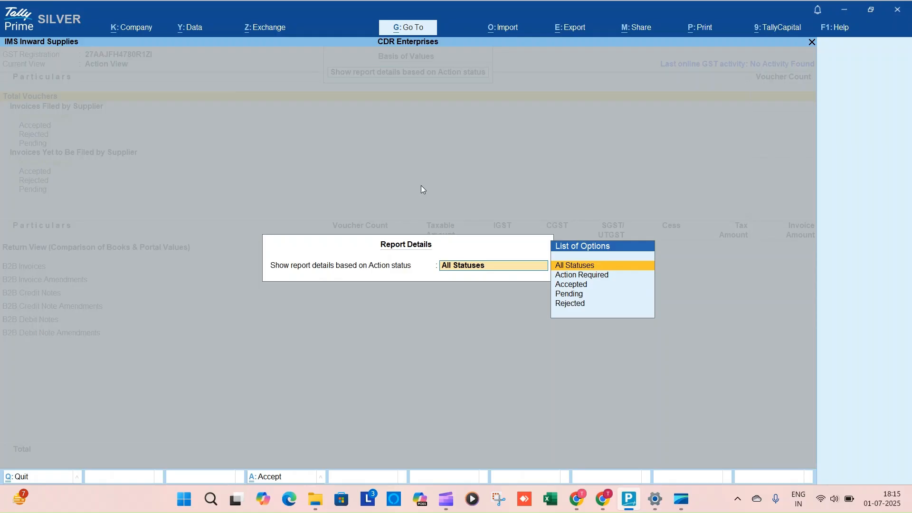
{"action": "key", "text": "Return"}
{"action": "key", "text": "ctrl+a"}
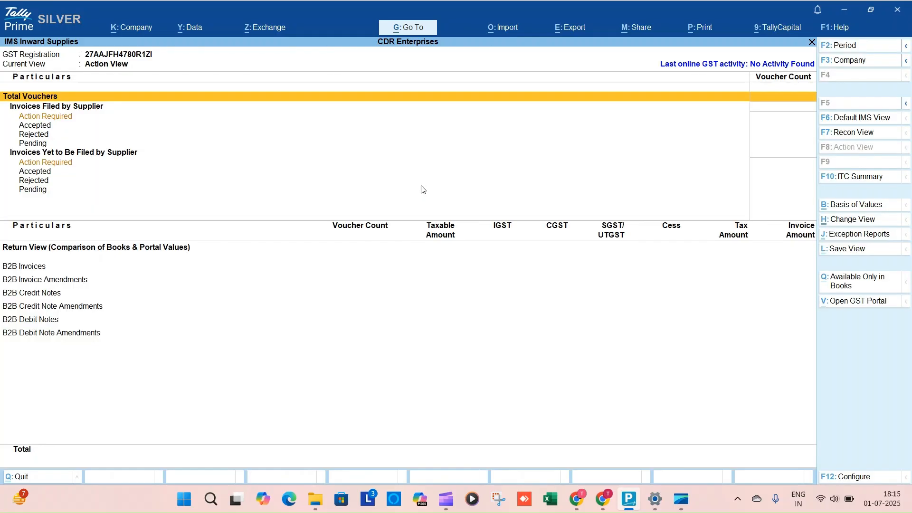
Step: Change the IMS report to the Reconciliation View
{"action": "left_click", "coordinate": [855, 220]}
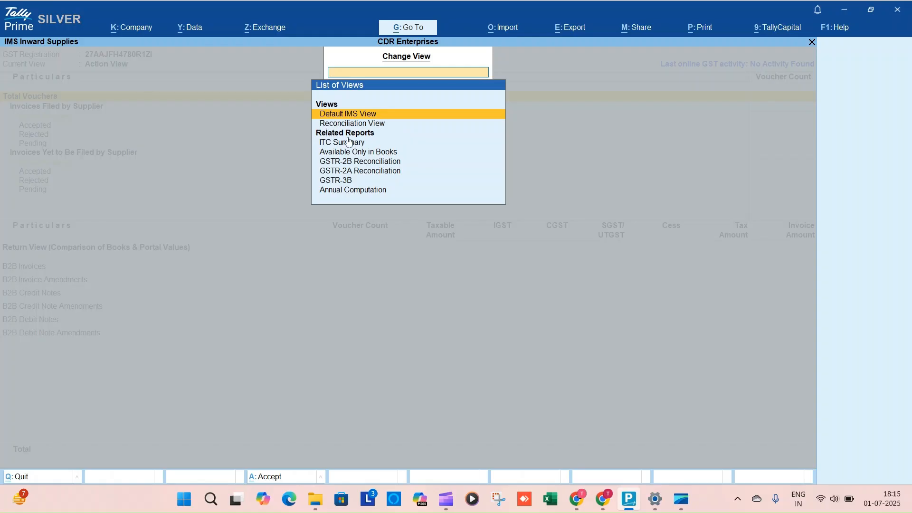
{"action": "key", "text": "Down"}
{"action": "key", "text": "Return"}
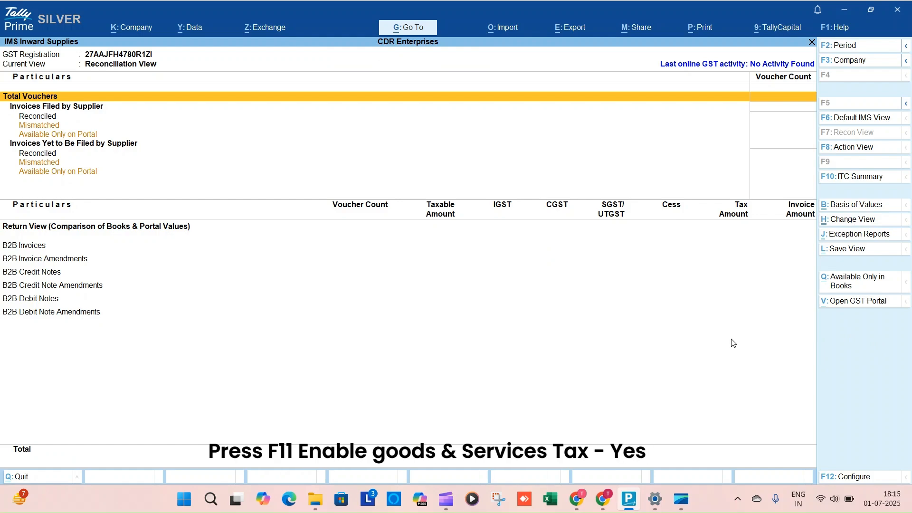
Step: Open the GST registration details from the company features and advance to the setting for marking reconciled vouchers as Accepted in IMS
{"action": "key", "text": "F11"}
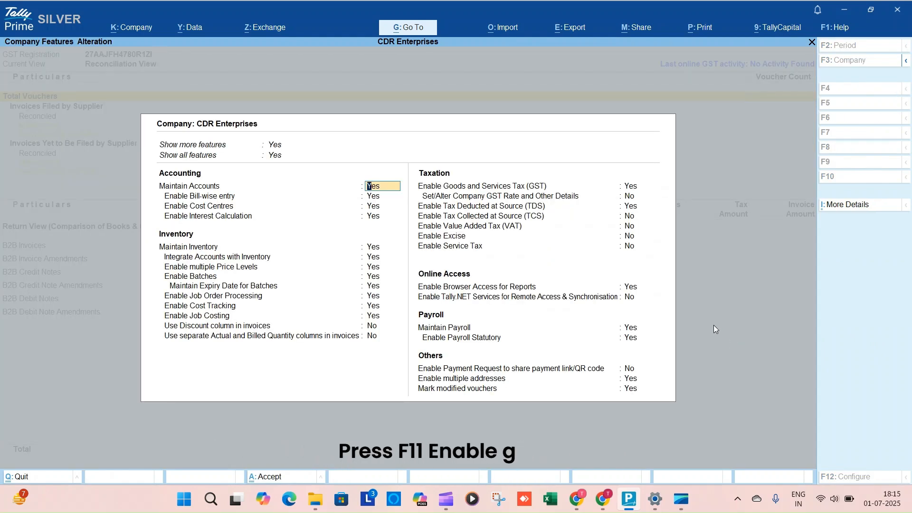
{"action": "left_click", "coordinate": [632, 192]}
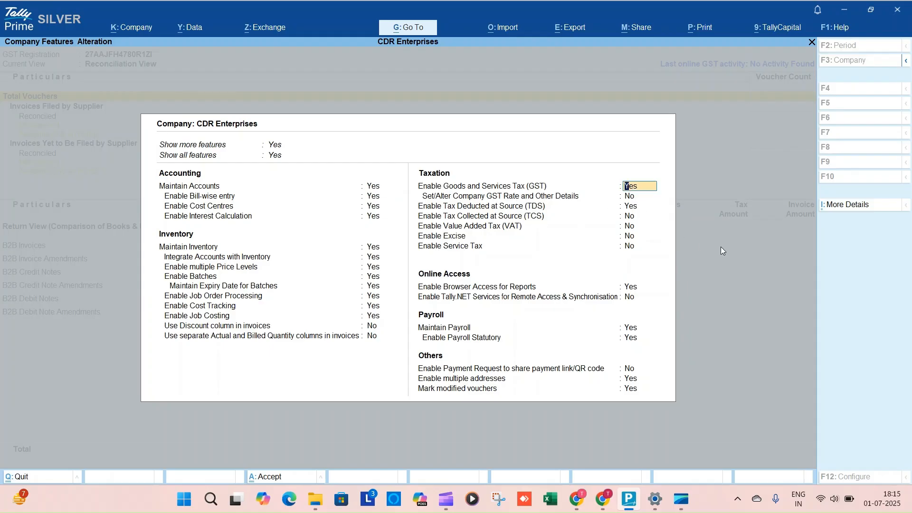
{"action": "key", "text": "Return"}
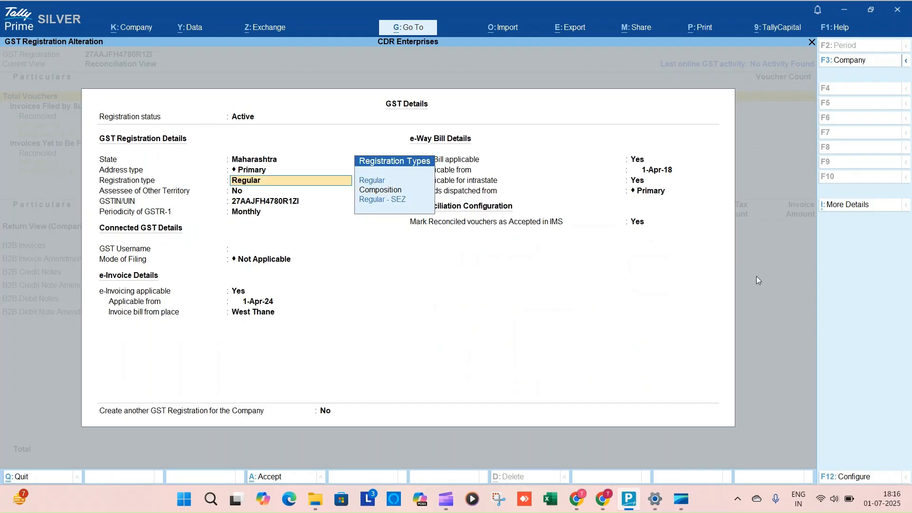
{"action": "key", "text": "Return"}
{"action": "key", "text": "Return"}
{"action": "key", "text": "Return"}
{"action": "key", "text": "Return"}
{"action": "key", "text": "Return"}
{"action": "key", "text": "Return"}
{"action": "key", "text": "Return"}
{"action": "key", "text": "Return"}
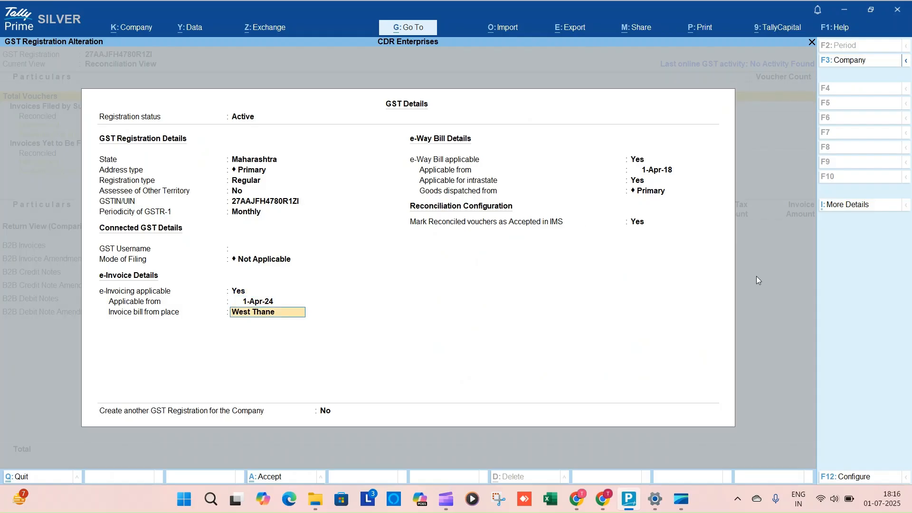
{"action": "key", "text": "Return"}
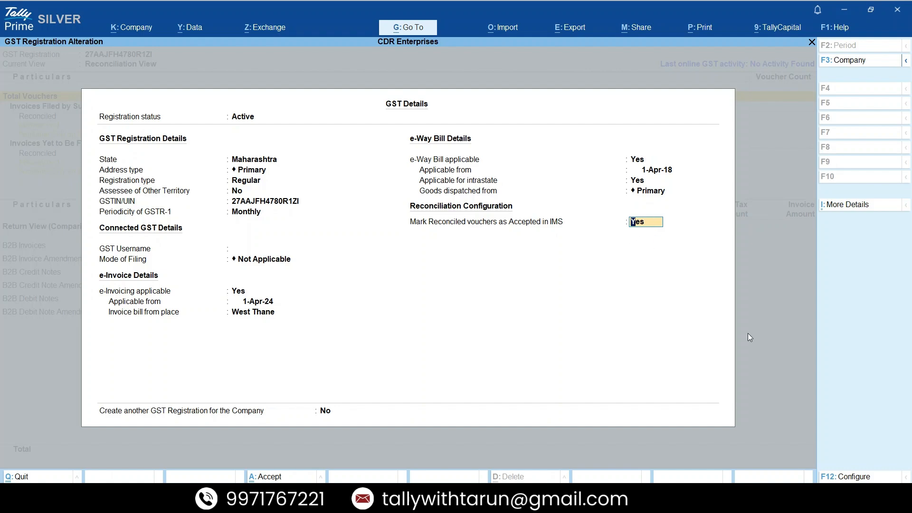
Step: Check the reconciliation options in the GST configuration, and accept the GST details with reconciled vouchers marked as Accepted in IMS
{"action": "left_click", "coordinate": [858, 478]}
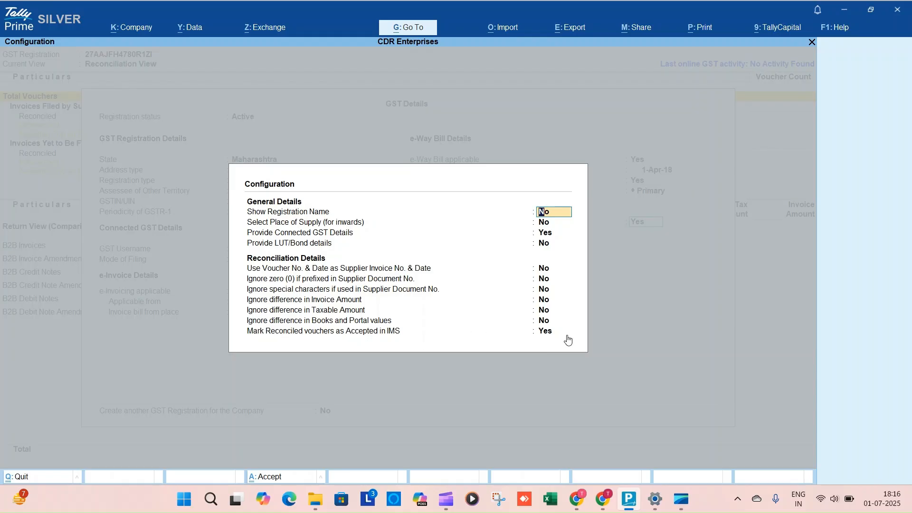
{"action": "left_click", "coordinate": [273, 479]}
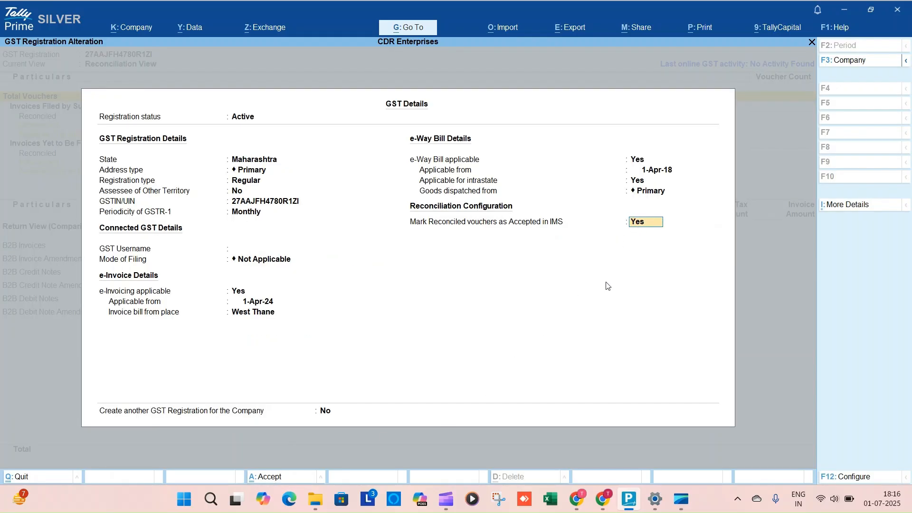
{"action": "key", "text": "ctrl+a"}
{"action": "key", "text": "ctrl+a"}
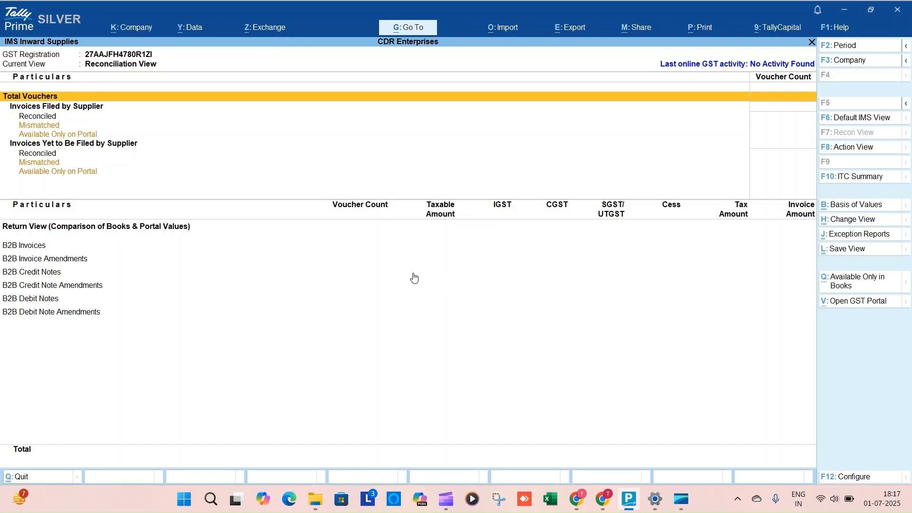
Step: Leave the IMS report and highlight GSTR-2A Reconciliation among the GST reports
{"action": "key", "text": "Escape"}
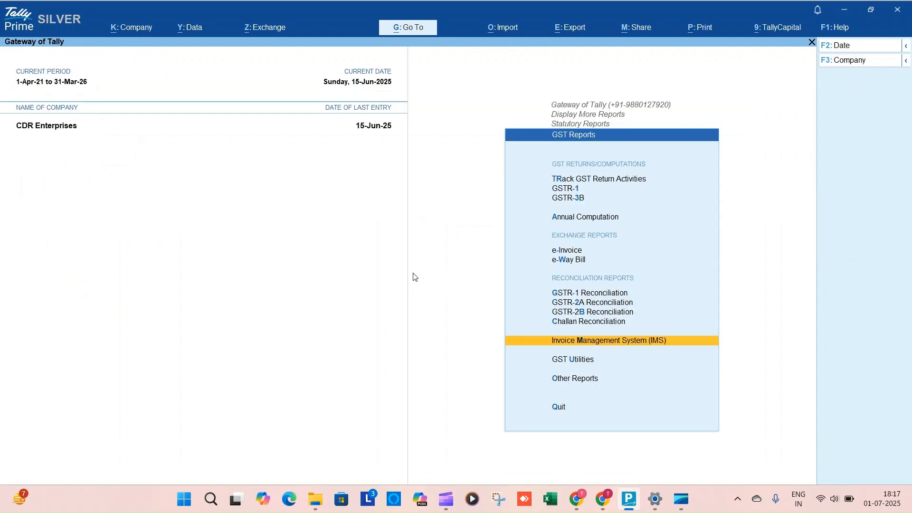
{"action": "key", "text": "Up"}
{"action": "key", "text": "Up"}
{"action": "key", "text": "Up"}
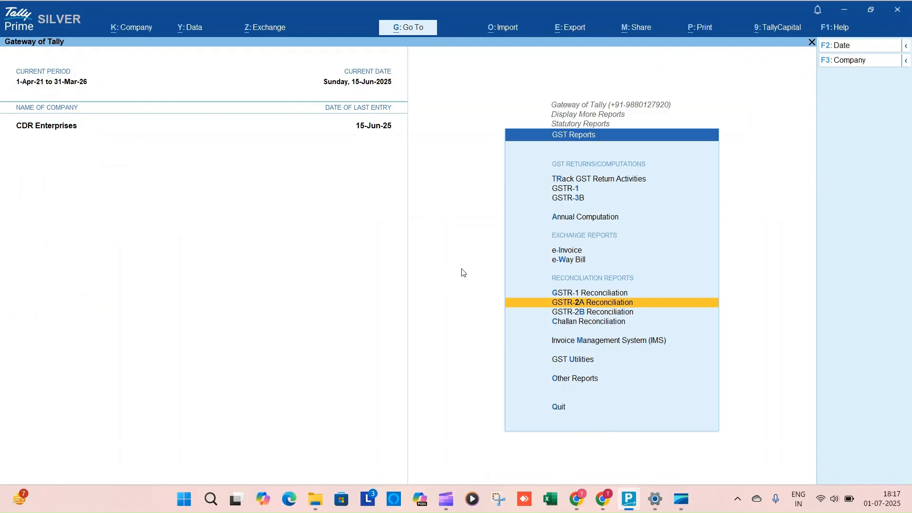
Step: Open Download IMS Inward Invoices from the GST exchange options to view its GST registration, and close it without downloading
{"action": "left_click", "coordinate": [267, 33]}
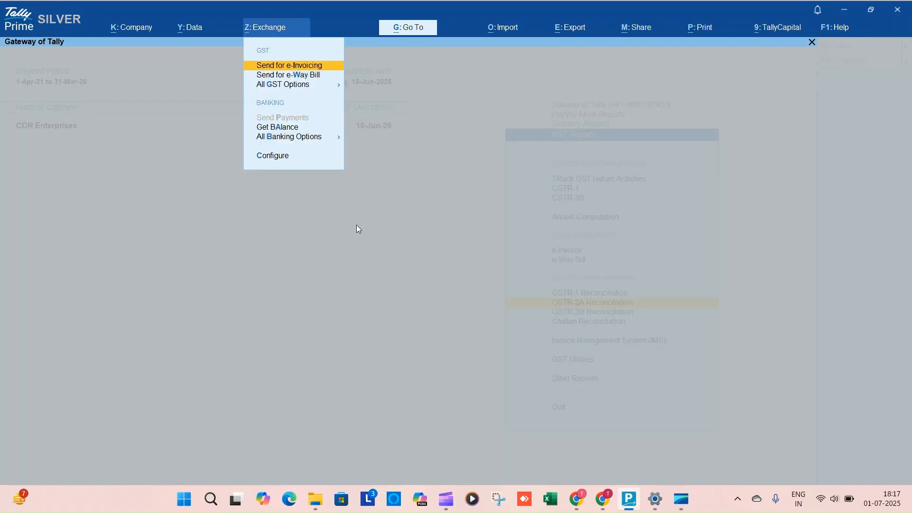
{"action": "key", "text": "Down"}
{"action": "key", "text": "Down"}
{"action": "key", "text": "Return"}
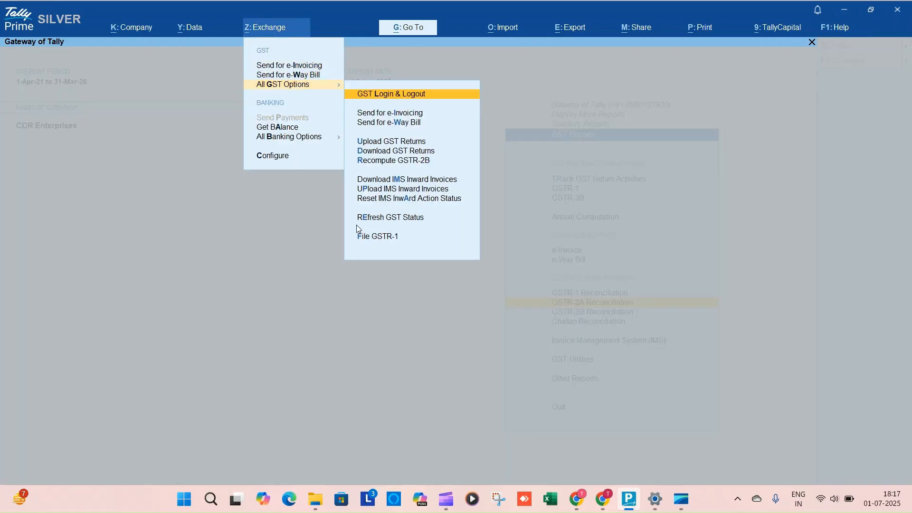
{"action": "key", "text": "Down"}
{"action": "key", "text": "Down"}
{"action": "key", "text": "Down"}
{"action": "key", "text": "Down"}
{"action": "key", "text": "Down"}
{"action": "key", "text": "Down"}
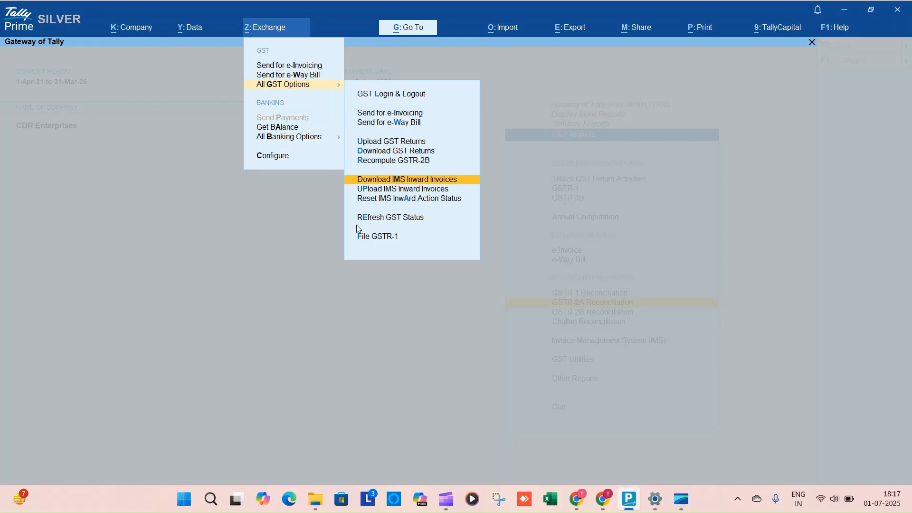
{"action": "key", "text": "Return"}
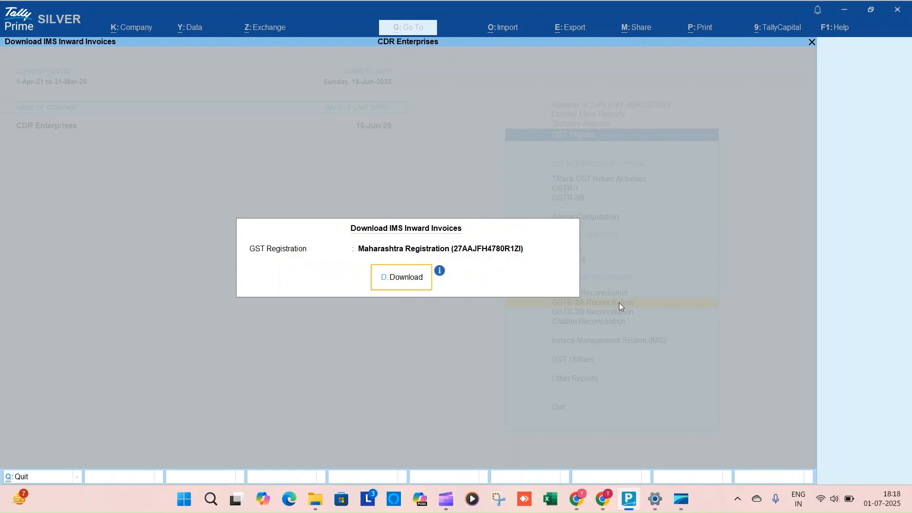
{"action": "key", "text": "Escape"}
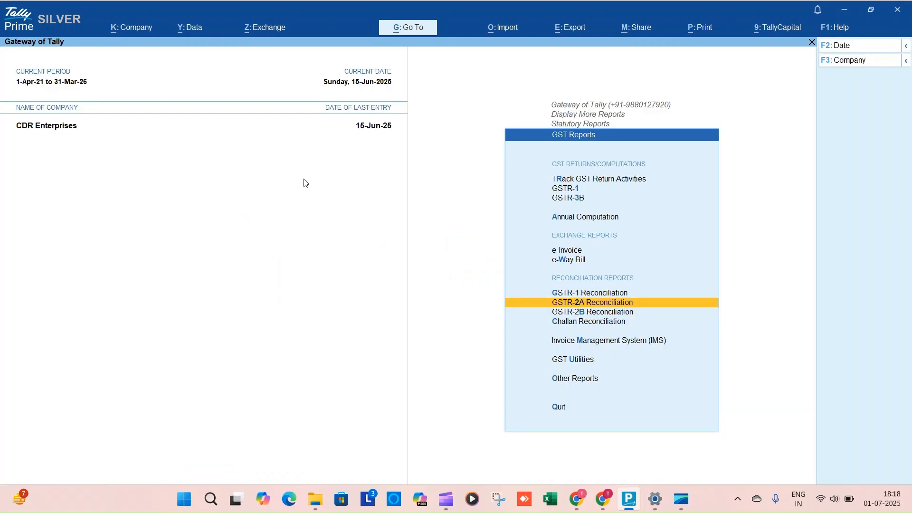
Step: Open Upload IMS Inward Invoices from the GST exchange options to view it, and close it without sending
{"action": "left_click", "coordinate": [259, 30]}
{"action": "key", "text": "Down"}
{"action": "key", "text": "Down"}
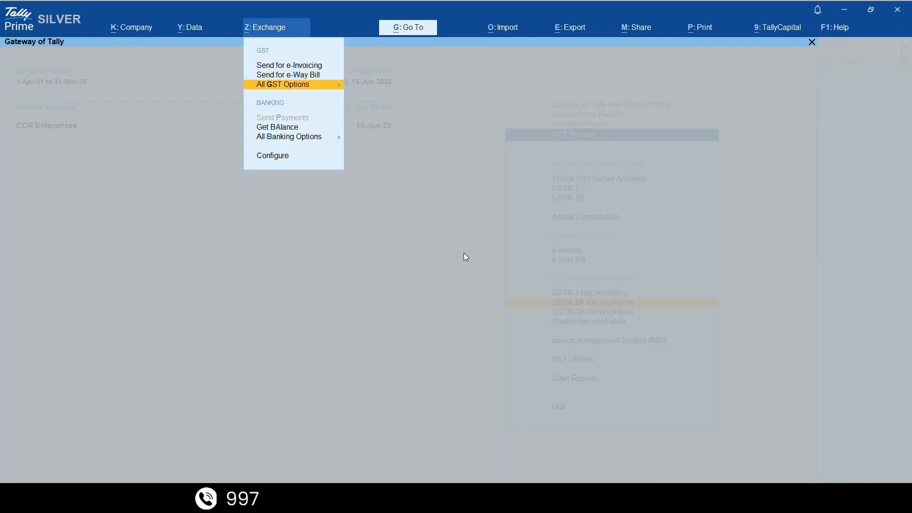
{"action": "key", "text": "Return"}
{"action": "key", "text": "Down"}
{"action": "key", "text": "Down"}
{"action": "key", "text": "Down"}
{"action": "key", "text": "Down"}
{"action": "key", "text": "Down"}
{"action": "key", "text": "Down"}
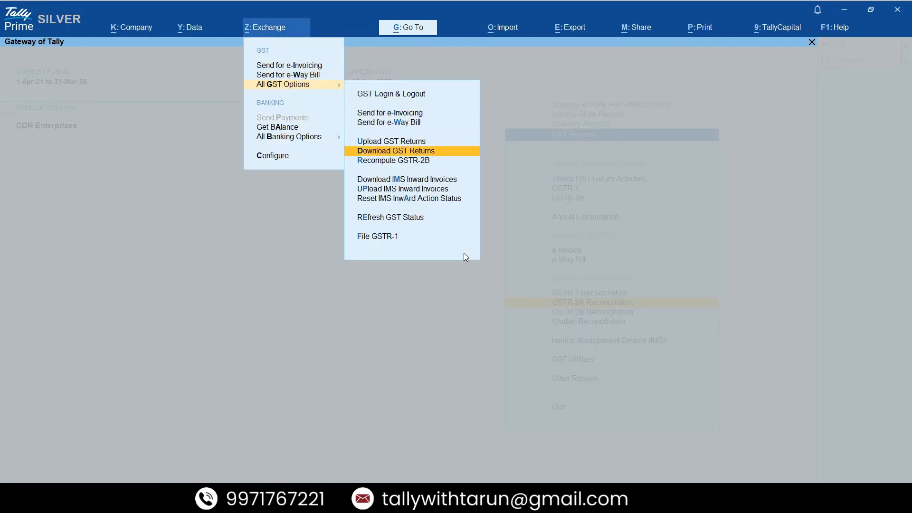
{"action": "key", "text": "Down"}
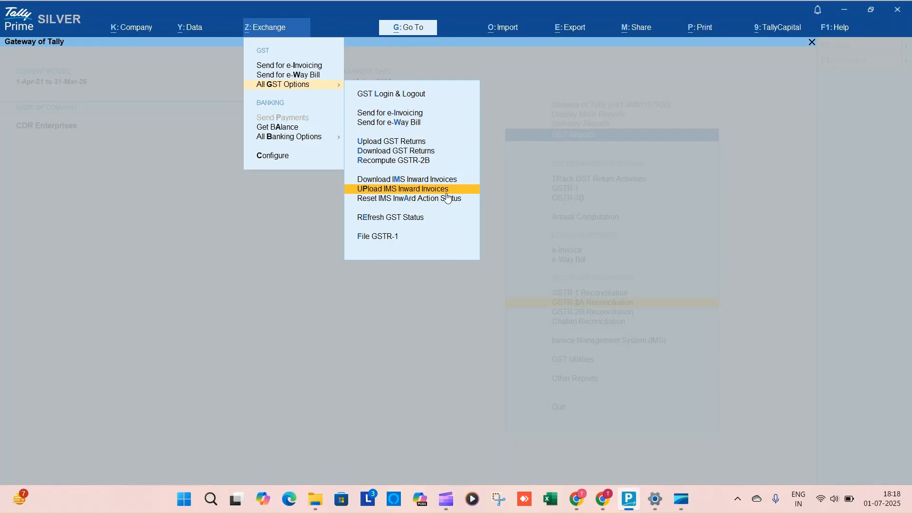
{"action": "key", "text": "Return"}
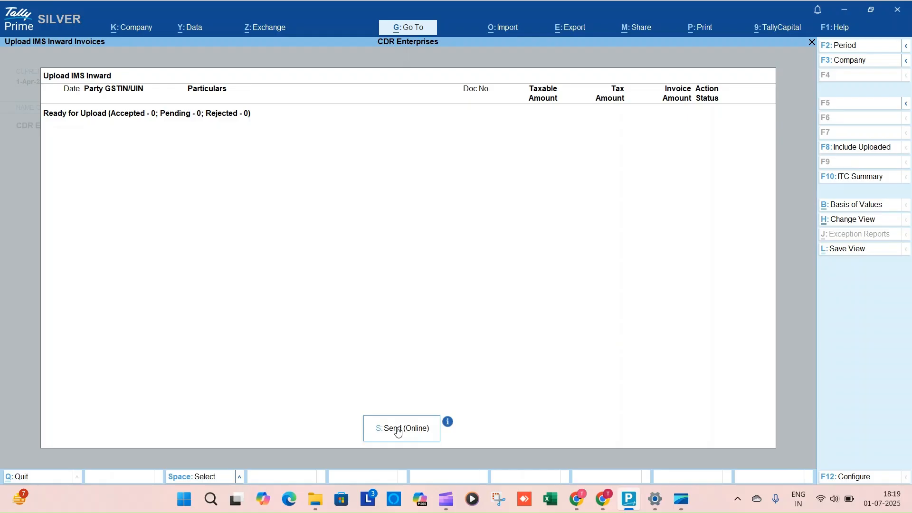
{"action": "key", "text": "Escape"}
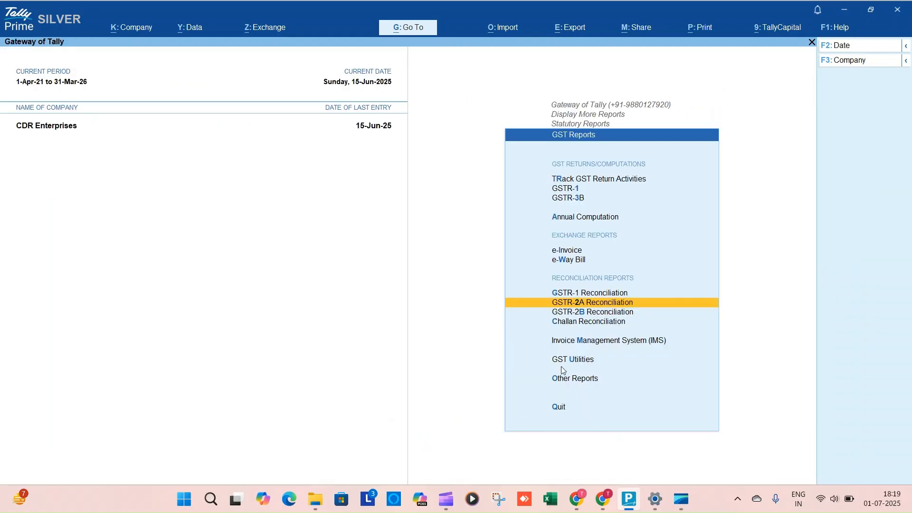
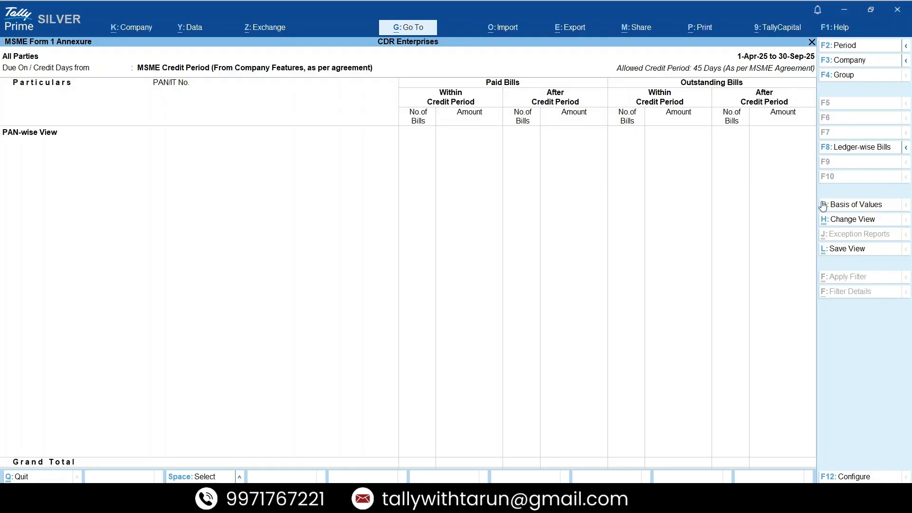
Step: Base the MSME Form 1 Annexure's due-on date on Bill-wise or MSME Credit Period, whichever is earlier
{"action": "left_click", "coordinate": [849, 207]}
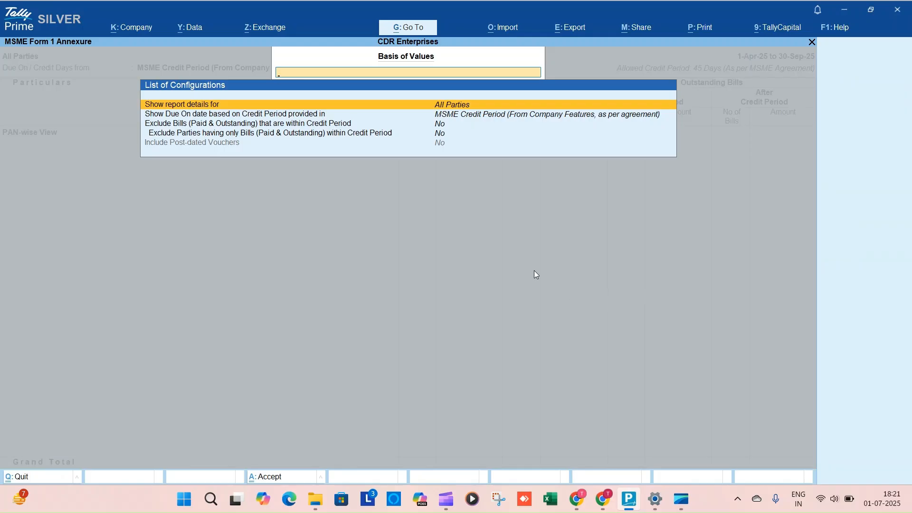
{"action": "key", "text": "Down"}
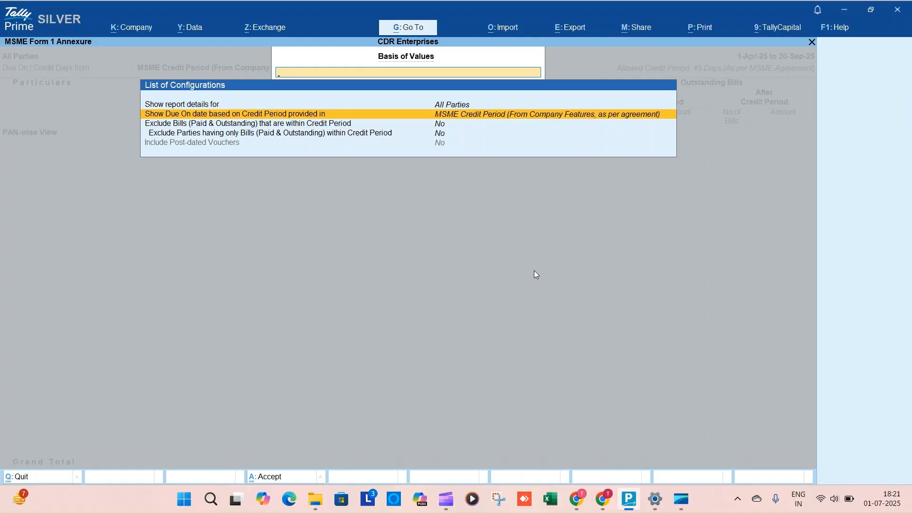
{"action": "key", "text": "Return"}
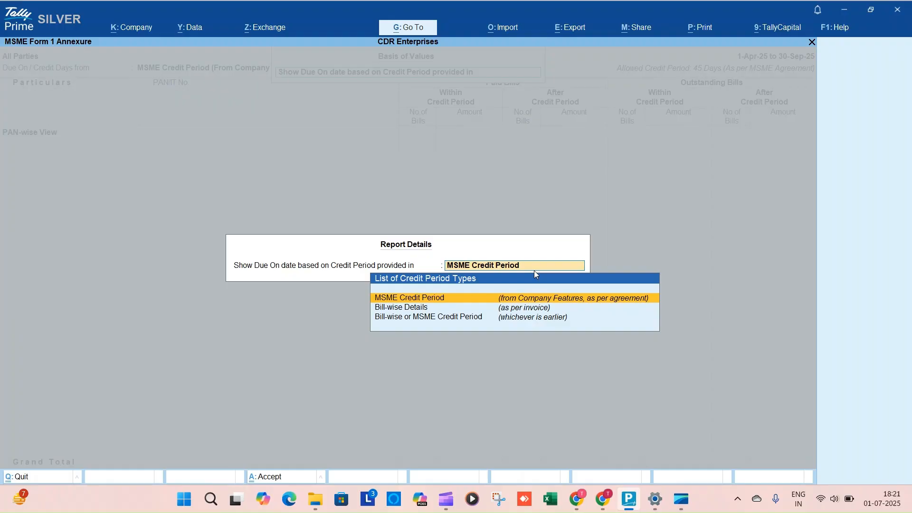
{"action": "key", "text": "Down"}
{"action": "key", "text": "Down"}
{"action": "key", "text": "Up"}
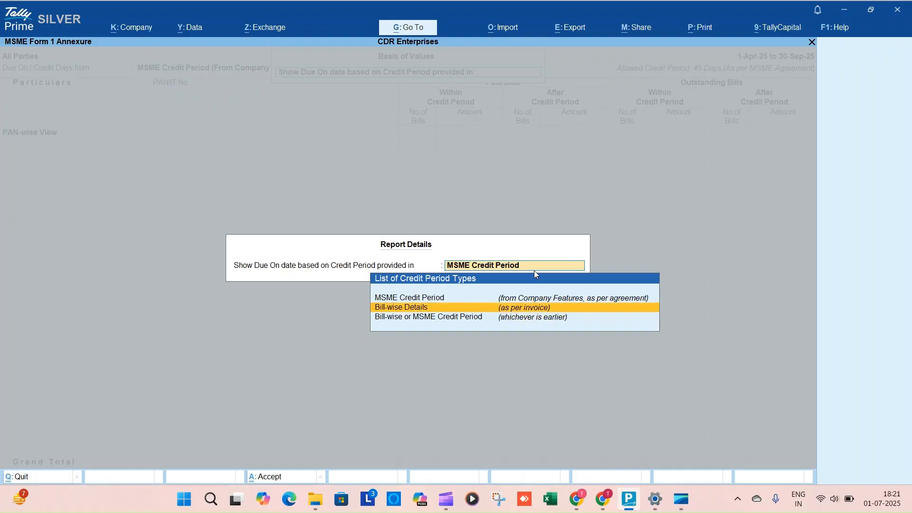
{"action": "key", "text": "Down"}
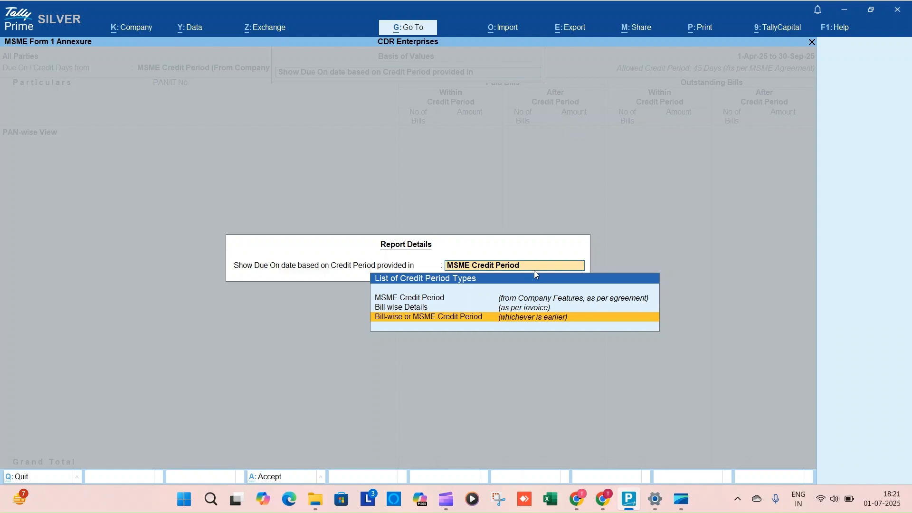
{"action": "key", "text": "Return"}
{"action": "key", "text": "ctrl+a"}
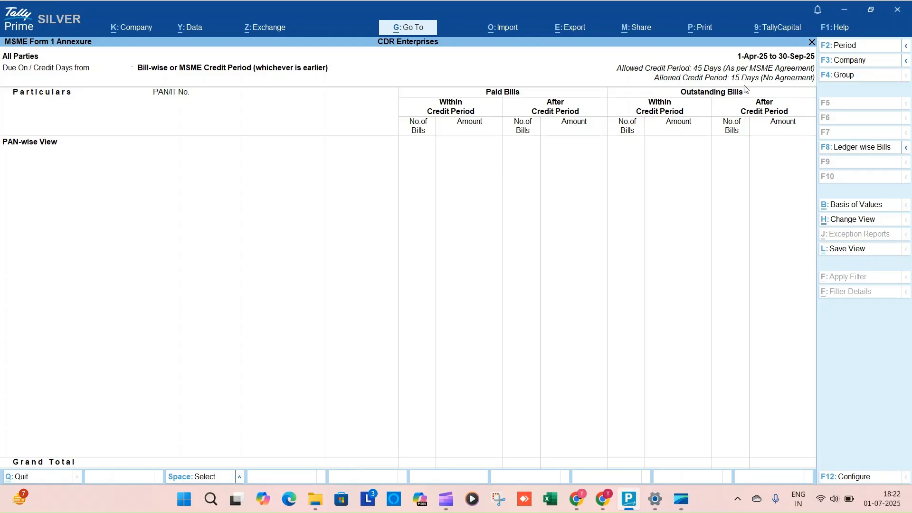
Step: Change the annexure's credit period basis for the due-on date to Bill-wise Details, as per invoice
{"action": "left_click", "coordinate": [855, 208]}
{"action": "key", "text": "Down"}
{"action": "key", "text": "Return"}
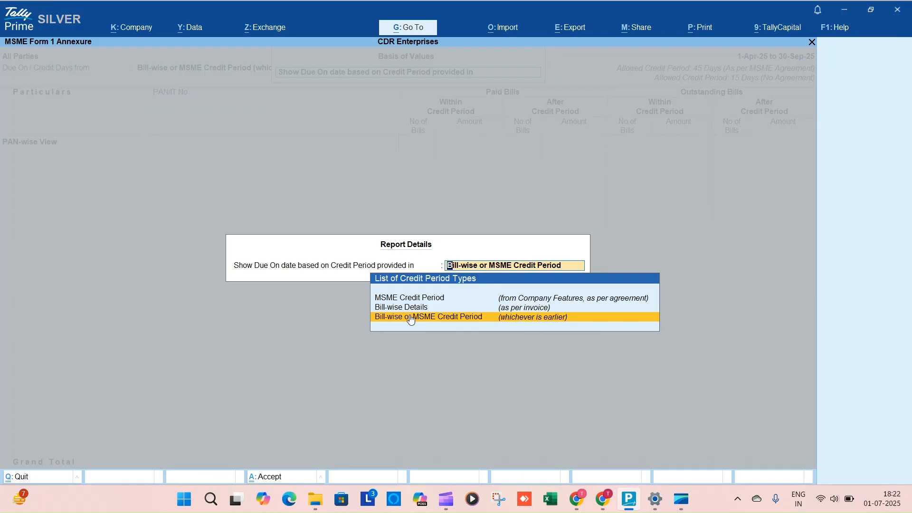
{"action": "key", "text": "Up"}
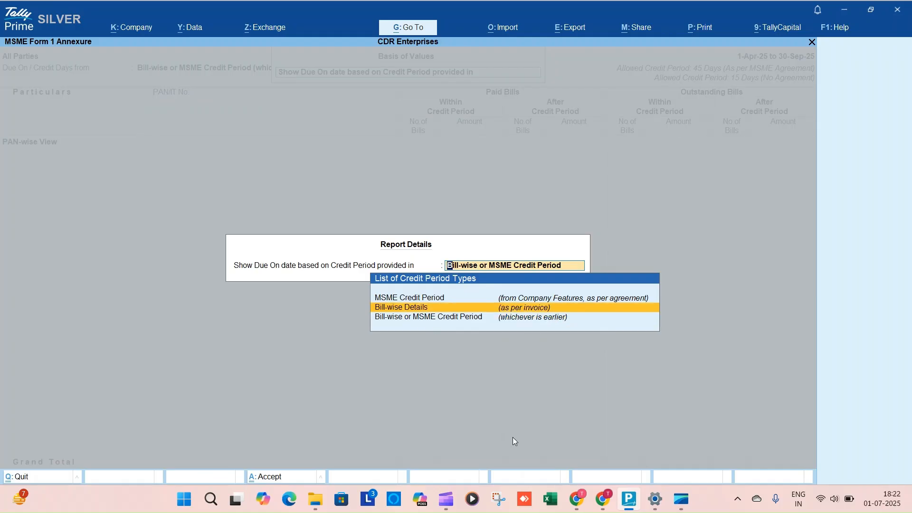
{"action": "key", "text": "Return"}
{"action": "key", "text": "ctrl+a"}
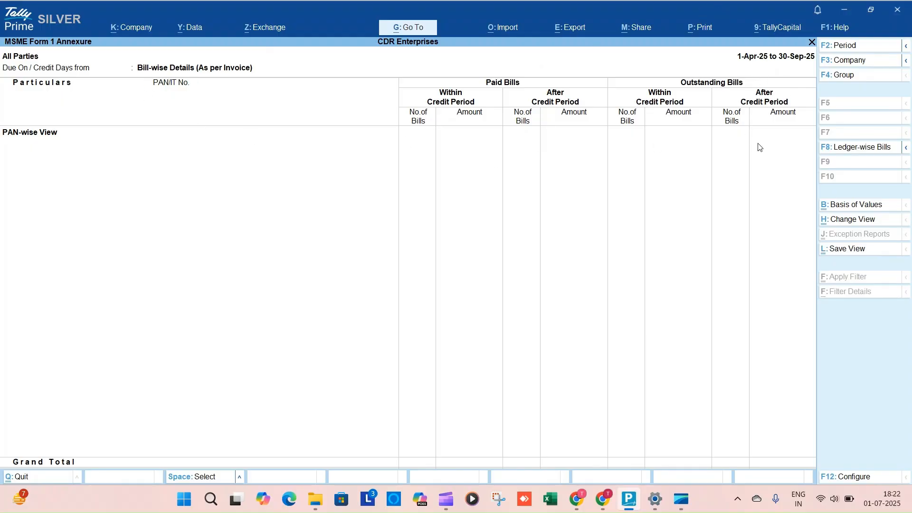
Step: Set the annexure's due-on date basis back to MSME Credit Period from the company features
{"action": "left_click", "coordinate": [846, 208]}
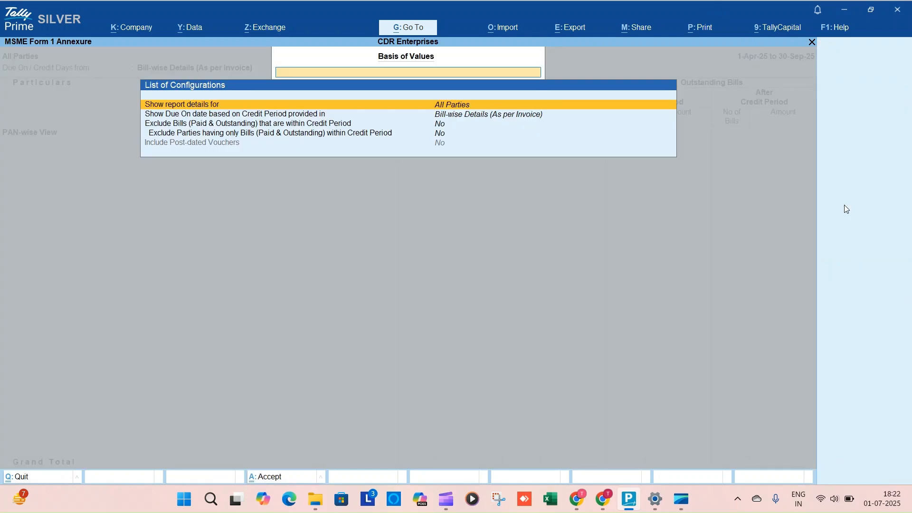
{"action": "key", "text": "Down"}
{"action": "key", "text": "Return"}
{"action": "key", "text": "Up"}
{"action": "key", "text": "Return"}
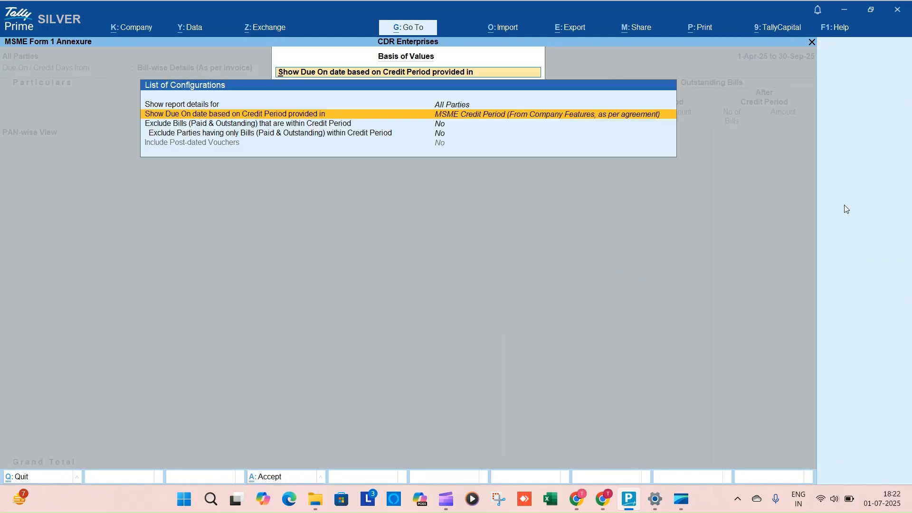
Step: Exclude paid and outstanding bills within the credit period from the MSME annexure, and apply the configuration
{"action": "key", "text": "Down"}
{"action": "key", "text": "Down"}
{"action": "key", "text": "Up"}
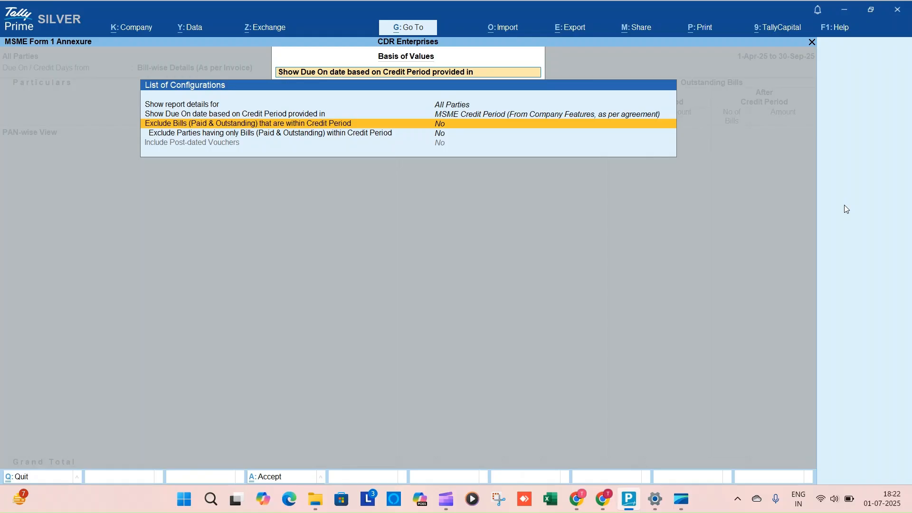
{"action": "key", "text": "y"}
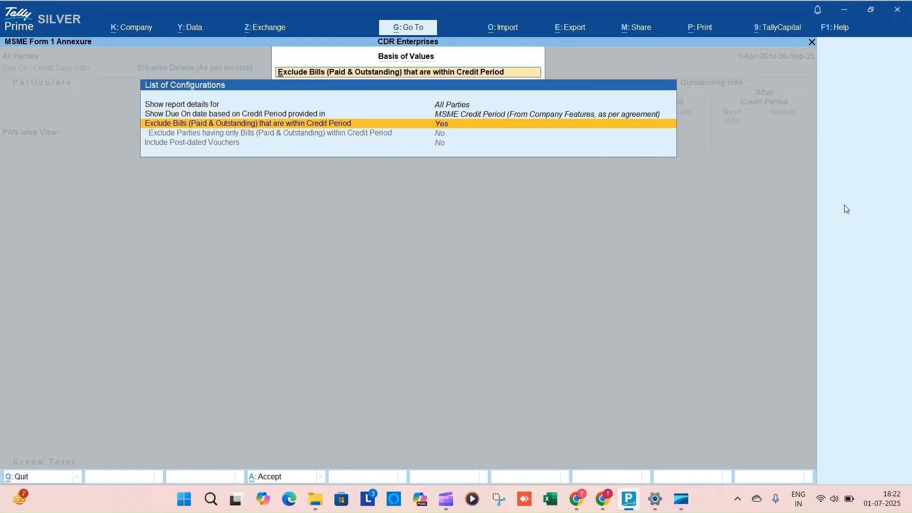
{"action": "key", "text": "ctrl+a"}
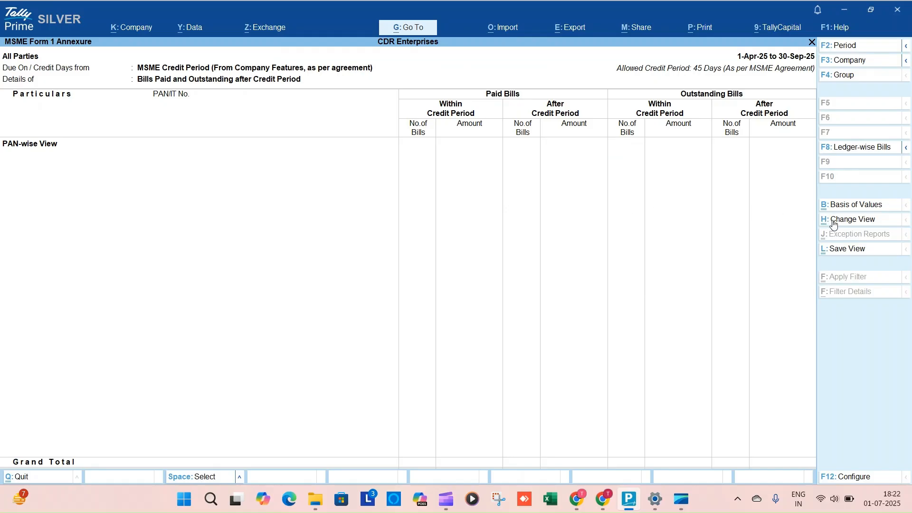
Step: Set the exclusion of bills within the credit period back to No in the annexure's basis of values
{"action": "left_click", "coordinate": [860, 205]}
{"action": "key", "text": "Down"}
{"action": "key", "text": "Down"}
{"action": "key", "text": "Down"}
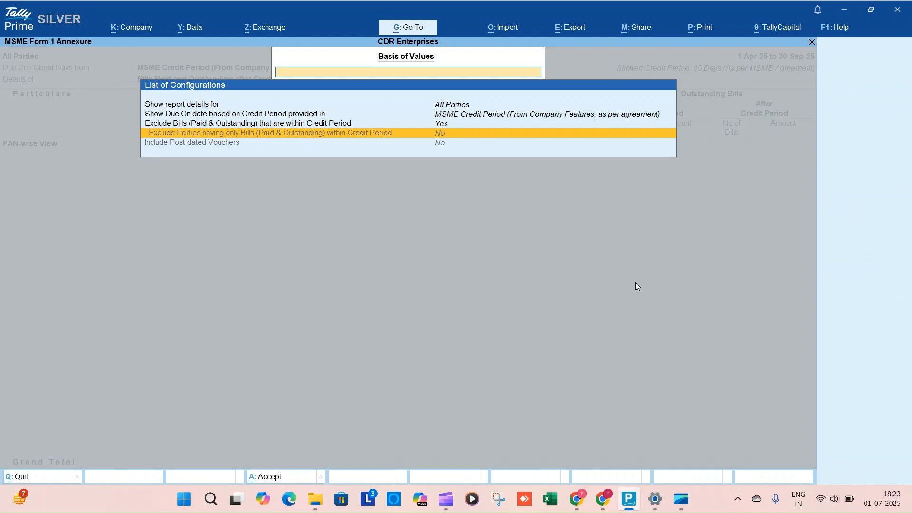
{"action": "key", "text": "Up"}
{"action": "key", "text": "Return"}
{"action": "key", "text": "Down"}
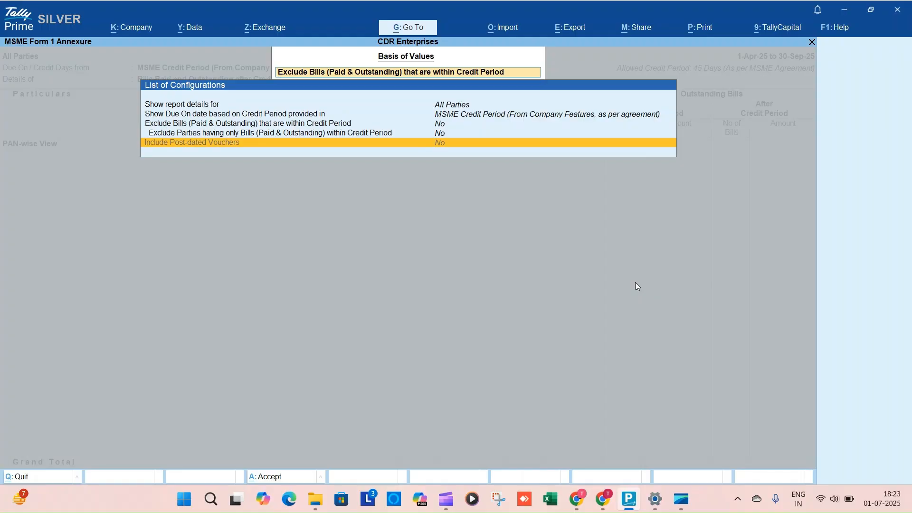
{"action": "key", "text": "Up"}
{"action": "key", "text": "Up"}
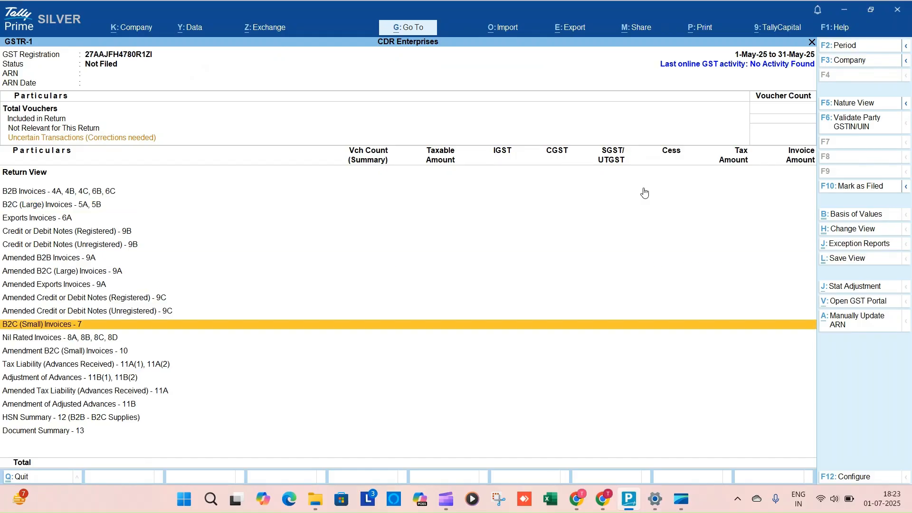
Step: View the HSN Summary - 12 (B2B - B2C Supplies) details in the GSTR-1 report, and return to the return view
{"action": "key", "text": "Down"}
{"action": "key", "text": "Down"}
{"action": "key", "text": "Down"}
{"action": "key", "text": "Down"}
{"action": "key", "text": "Down"}
{"action": "key", "text": "Down"}
{"action": "key", "text": "Down"}
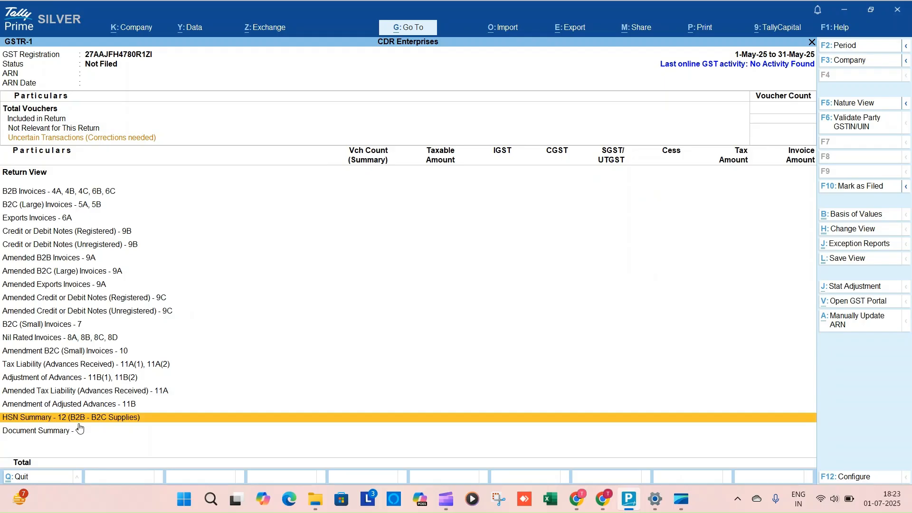
{"action": "key", "text": "Return"}
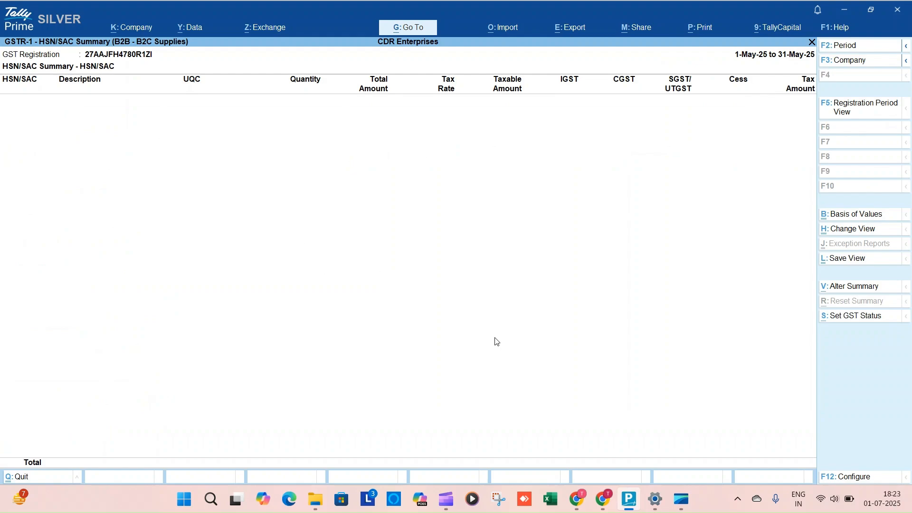
{"action": "key", "text": "Escape"}
Step: Go through the HSN Summary rows of GSTR-1 and highlight HSN Summary - 12 (B2B - B2C Supplies)
{"action": "key", "text": "Up"}
{"action": "key", "text": "Up"}
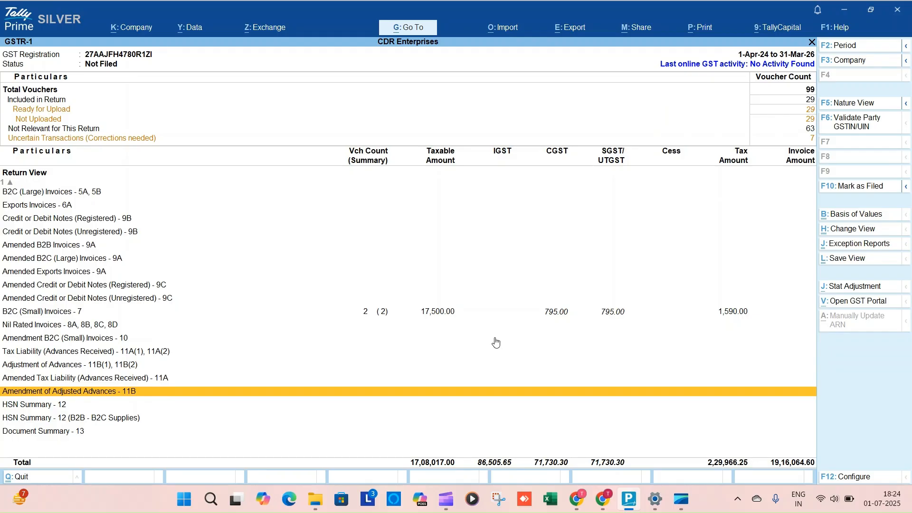
{"action": "key", "text": "Down"}
{"action": "key", "text": "Down"}
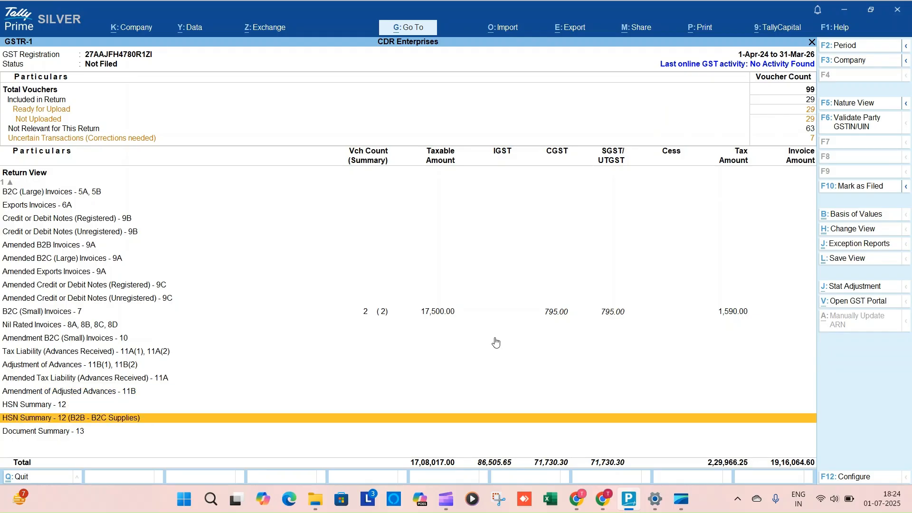
{"action": "key", "text": "Down"}
{"action": "key", "text": "Up"}
Step: Open the GST returns export for GSTR-1 and bring up the offline export settings
{"action": "left_click", "coordinate": [573, 28]}
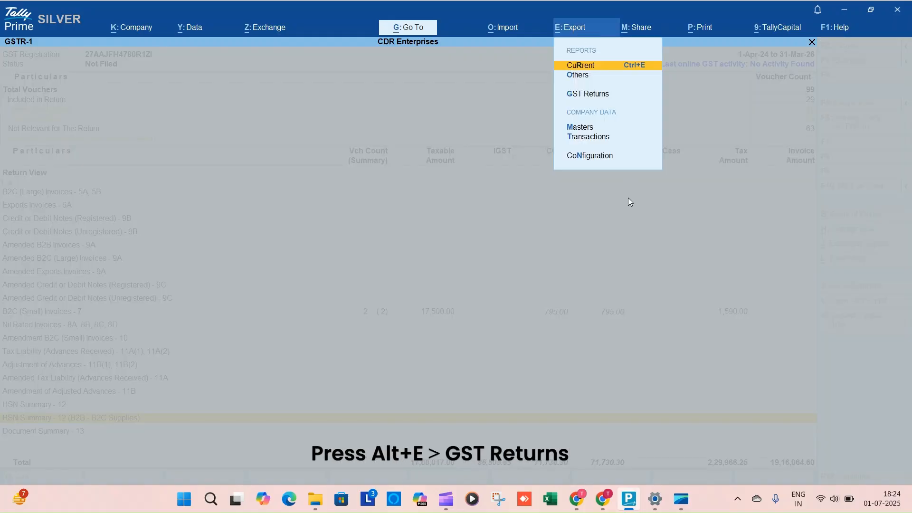
{"action": "key", "text": "Down"}
{"action": "key", "text": "Down"}
{"action": "key", "text": "Return"}
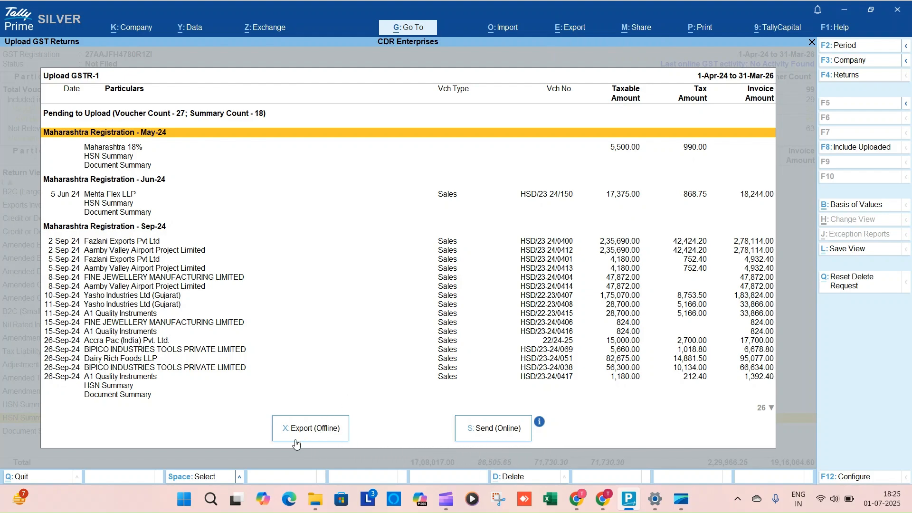
{"action": "left_click", "coordinate": [325, 433]}
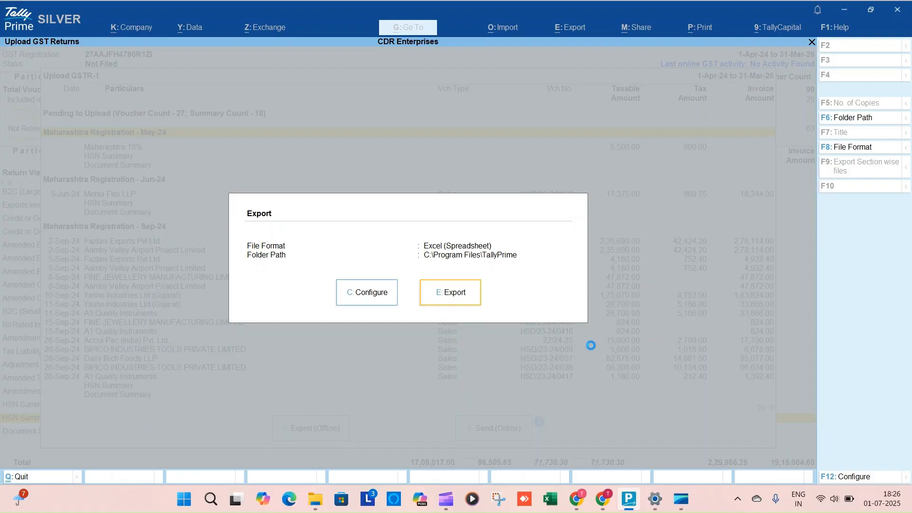
Step: Leave the GSTR-1 export and upload screens, and return to the list of GST reports
{"action": "key", "text": "Escape"}
{"action": "key", "text": "Escape"}
{"action": "key", "text": "Escape"}
{"action": "key", "text": "Escape"}
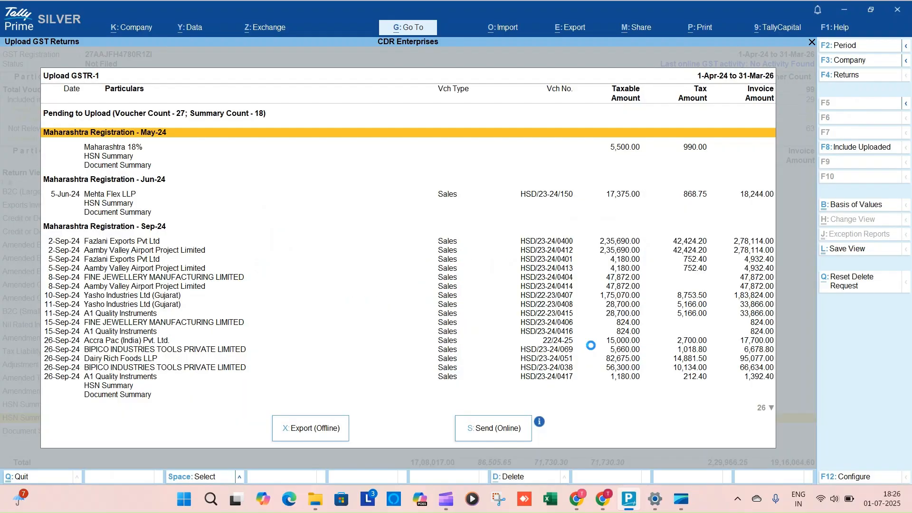
{"action": "key", "text": "Down"}
{"action": "key", "text": "Up"}
{"action": "key", "text": "Return"}
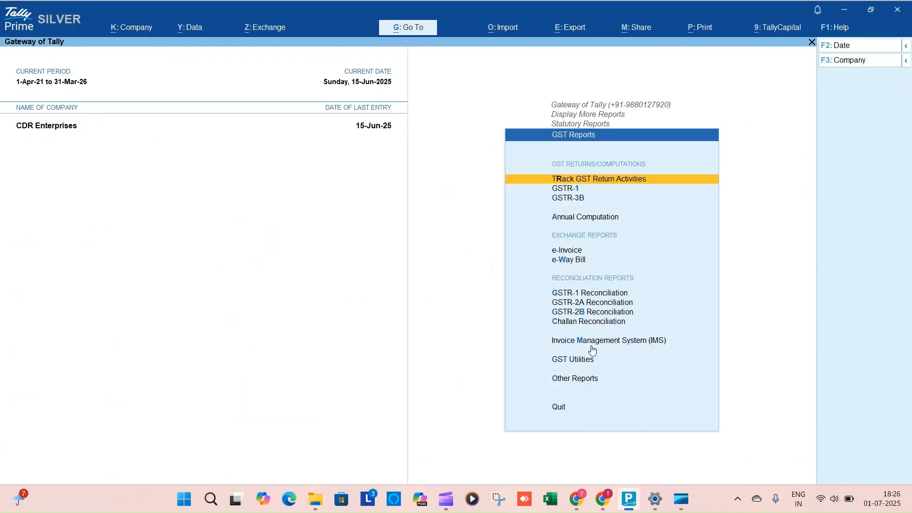
Step: Open the GSTR-2B Reconciliation report from the GST reconciliation reports
{"action": "key", "text": "Down"}
{"action": "key", "text": "Down"}
{"action": "key", "text": "Down"}
{"action": "key", "text": "Down"}
{"action": "key", "text": "Down"}
{"action": "key", "text": "Down"}
{"action": "key", "text": "Down"}
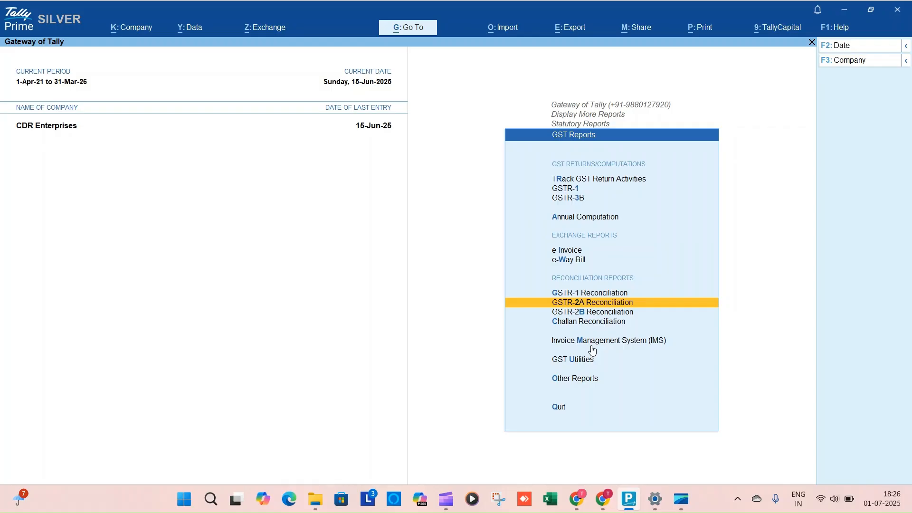
{"action": "key", "text": "Down"}
{"action": "key", "text": "Return"}
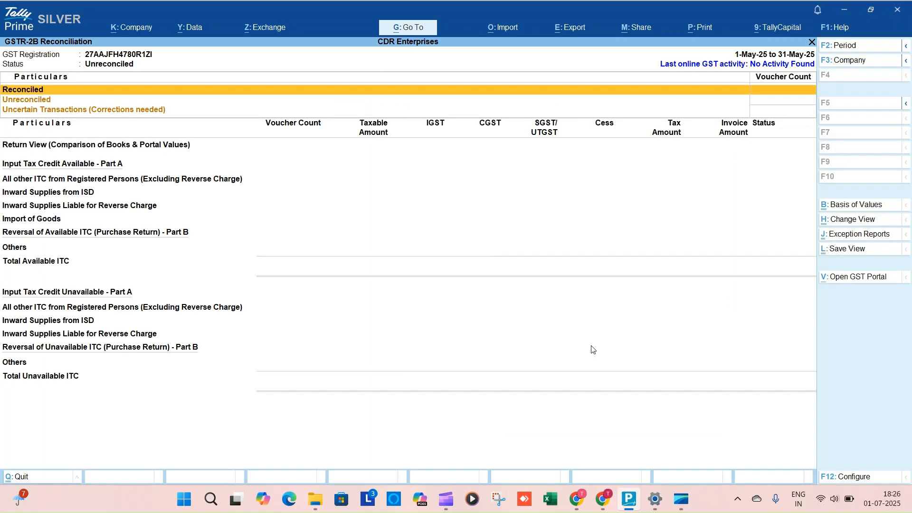
Step: Highlight Inward Supplies Liable for Reverse Charge under Input Tax Credit Available - Part A
{"action": "key", "text": "Down"}
{"action": "key", "text": "Down"}
{"action": "key", "text": "Down"}
{"action": "key", "text": "Down"}
{"action": "key", "text": "Down"}
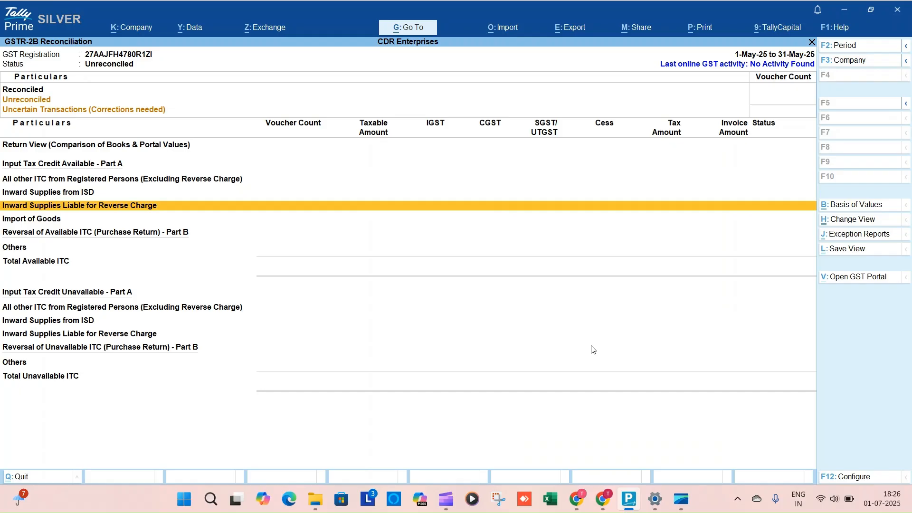
Step: Go through the Reconciled, Unreconciled and Uncertain Transactions rows and the Input Tax Credit Available section of GSTR-2B Reconciliation
{"action": "key", "text": "Up"}
{"action": "key", "text": "Up"}
{"action": "key", "text": "Up"}
{"action": "key", "text": "Up"}
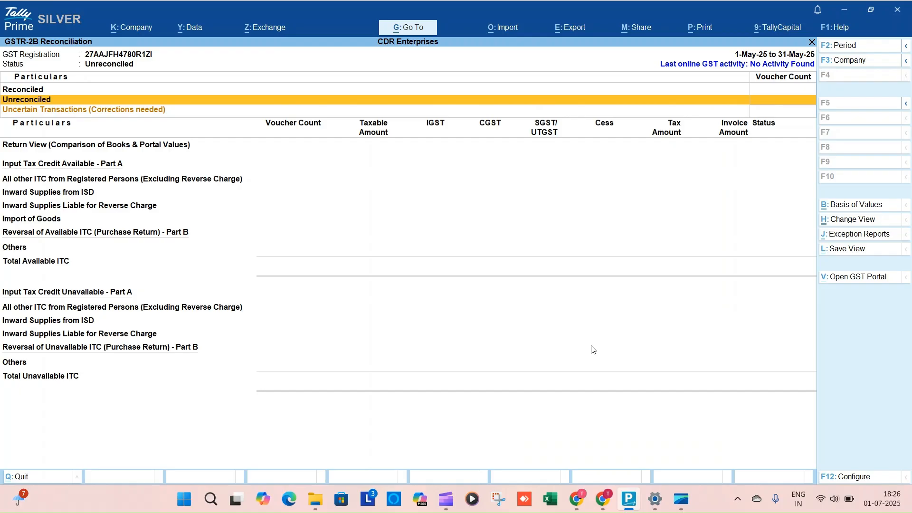
{"action": "key", "text": "Up"}
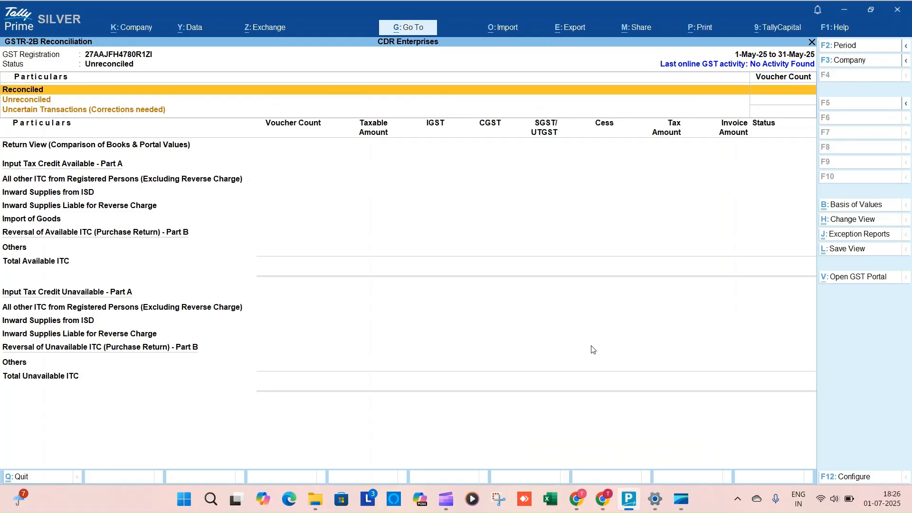
{"action": "key", "text": "Down"}
{"action": "key", "text": "Down"}
{"action": "key", "text": "Down"}
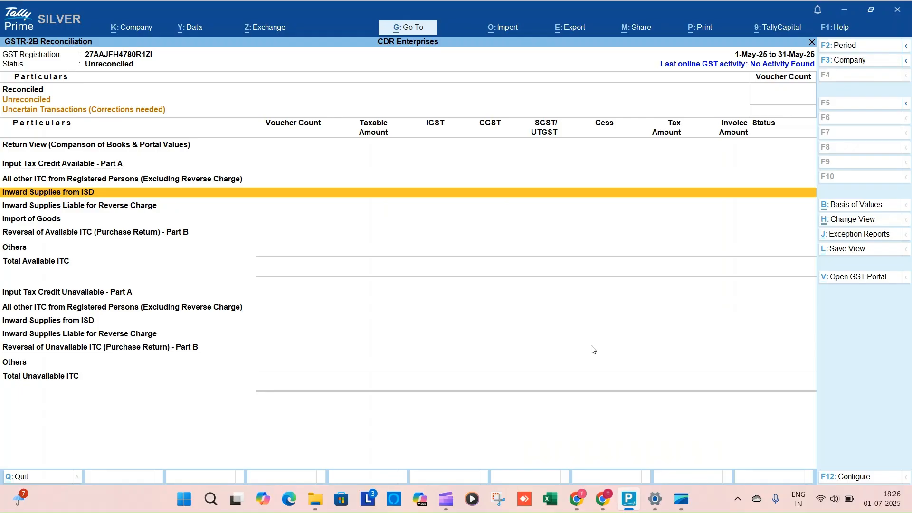
{"action": "key", "text": "Down"}
{"action": "key", "text": "Up"}
{"action": "key", "text": "Up"}
{"action": "key", "text": "Up"}
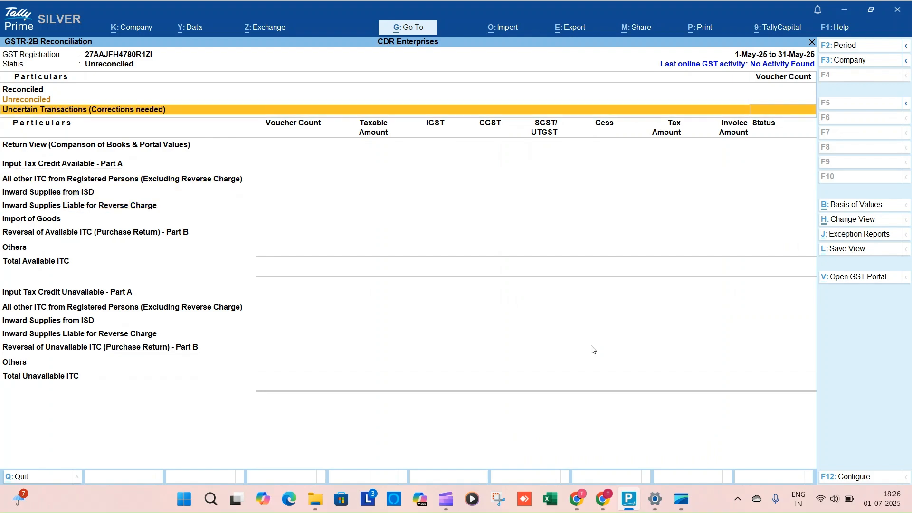
{"action": "key", "text": "Down"}
{"action": "key", "text": "Down"}
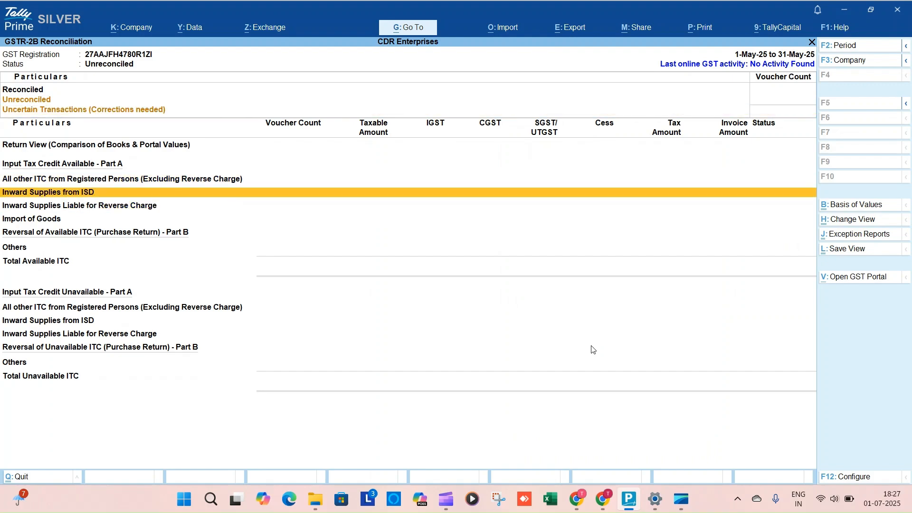
{"action": "key", "text": "Up"}
{"action": "key", "text": "Up"}
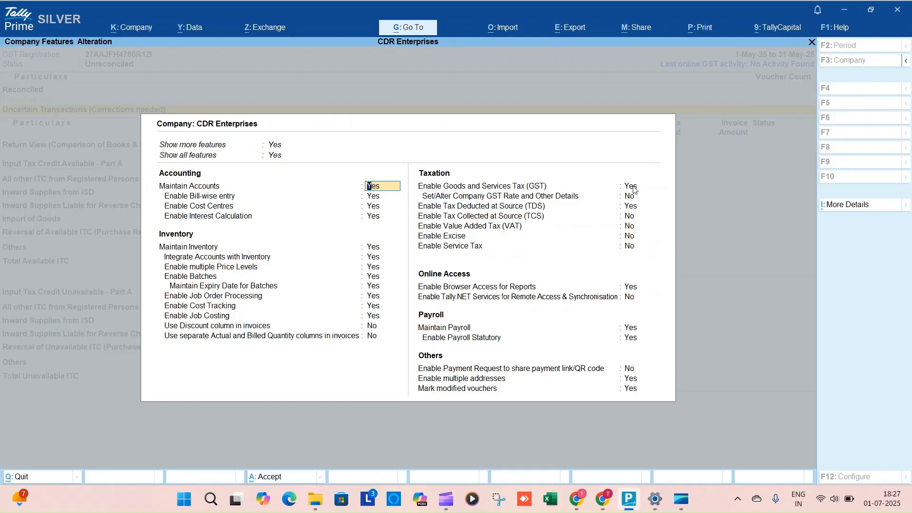
Step: View the company's GST registration details for the IMS reconciliation setting, and leave without saving to return to the Gateway of Tally
{"action": "left_click", "coordinate": [634, 190]}
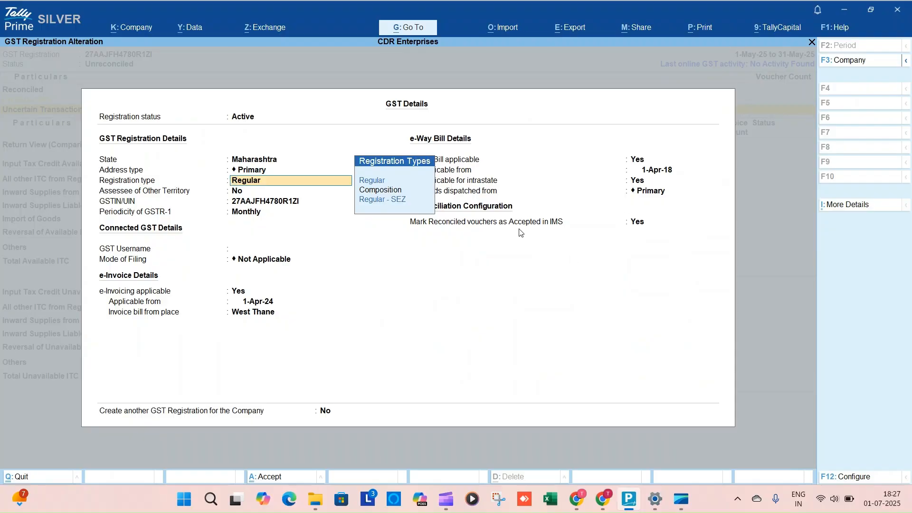
{"action": "key", "text": "Escape"}
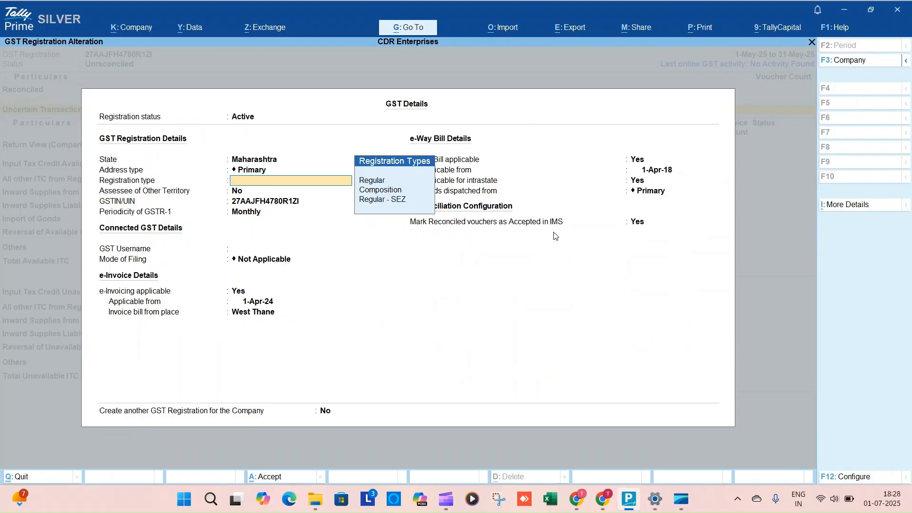
{"action": "key", "text": "Escape"}
{"action": "key", "text": "Return"}
{"action": "key", "text": "Escape"}
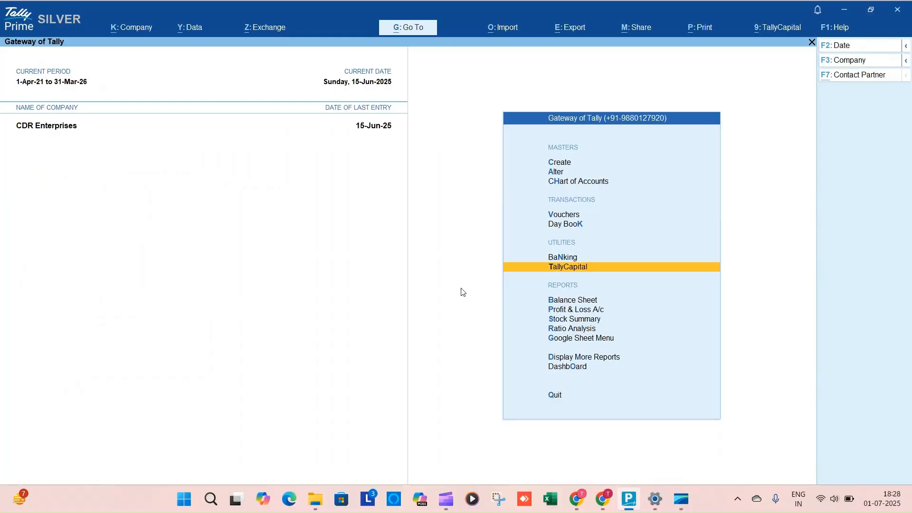
Step: Find "Edit" among the reports and open the Edit Log Summary for Voucher Types
{"action": "key", "text": "alt+g"}
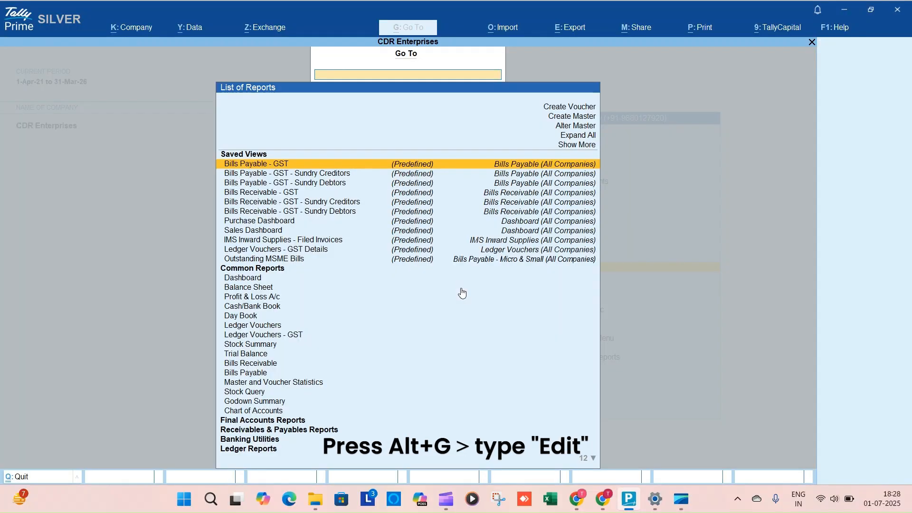
{"action": "type", "text": "Edit"}
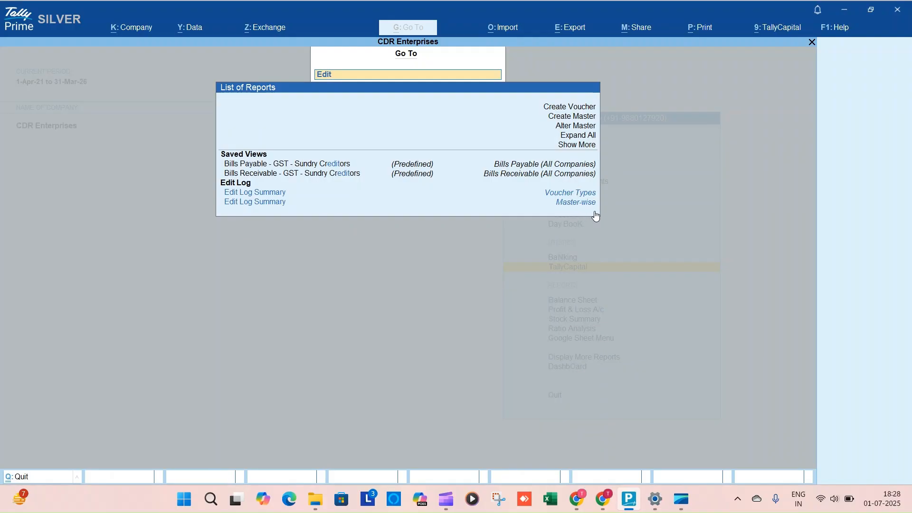
{"action": "key", "text": "Down"}
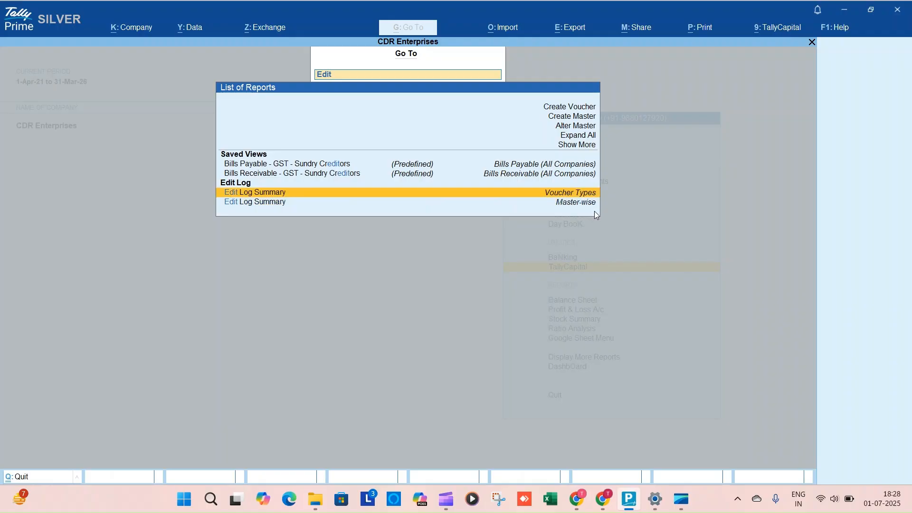
{"action": "key", "text": "Return"}
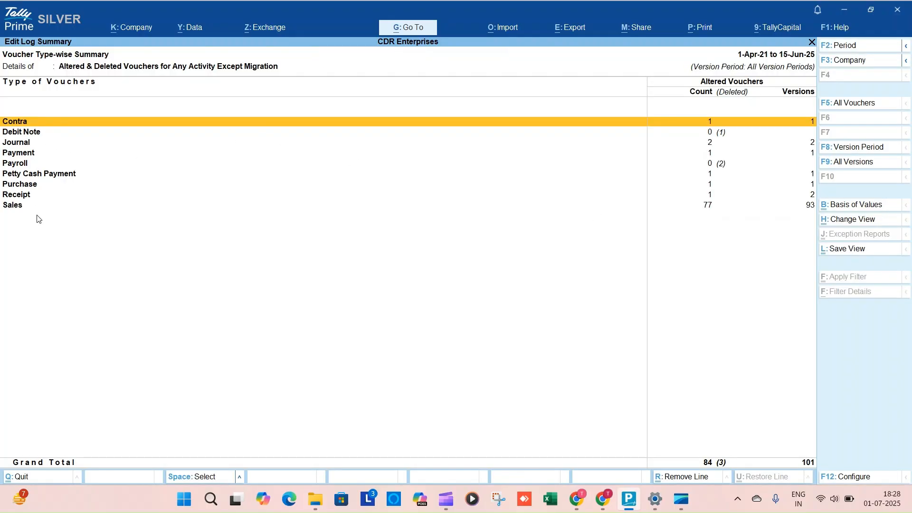
Step: Open the monthly edit log summary for the Sales voucher type
{"action": "key", "text": "Down"}
{"action": "key", "text": "Down"}
{"action": "key", "text": "Down"}
{"action": "key", "text": "Down"}
{"action": "key", "text": "Down"}
{"action": "key", "text": "Down"}
{"action": "key", "text": "Down"}
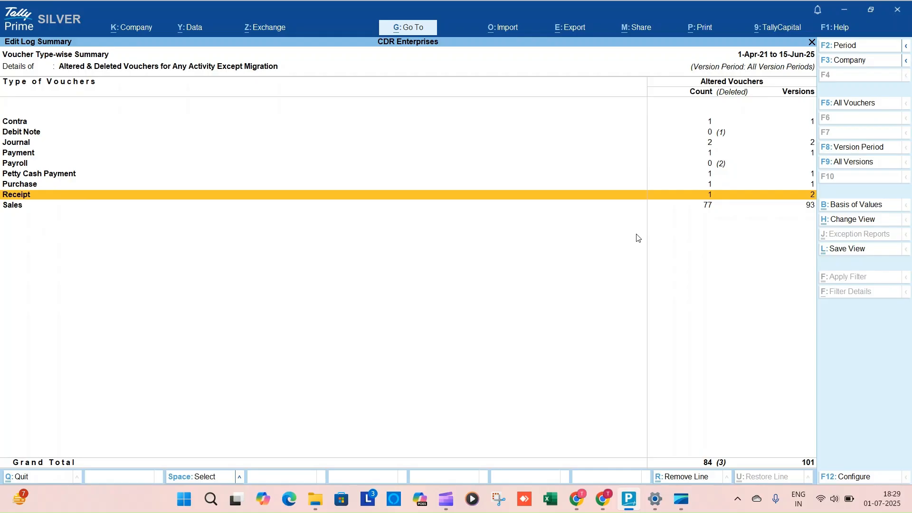
{"action": "key", "text": "Down"}
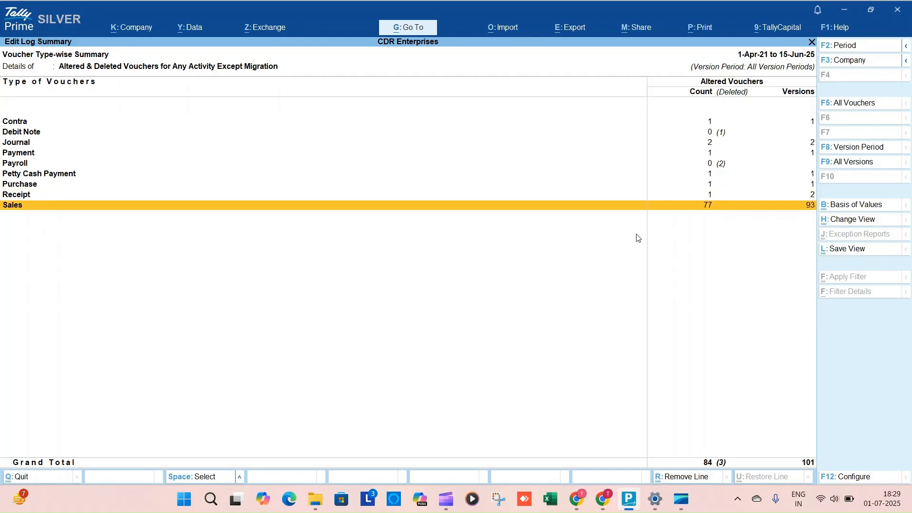
{"action": "key", "text": "Return"}
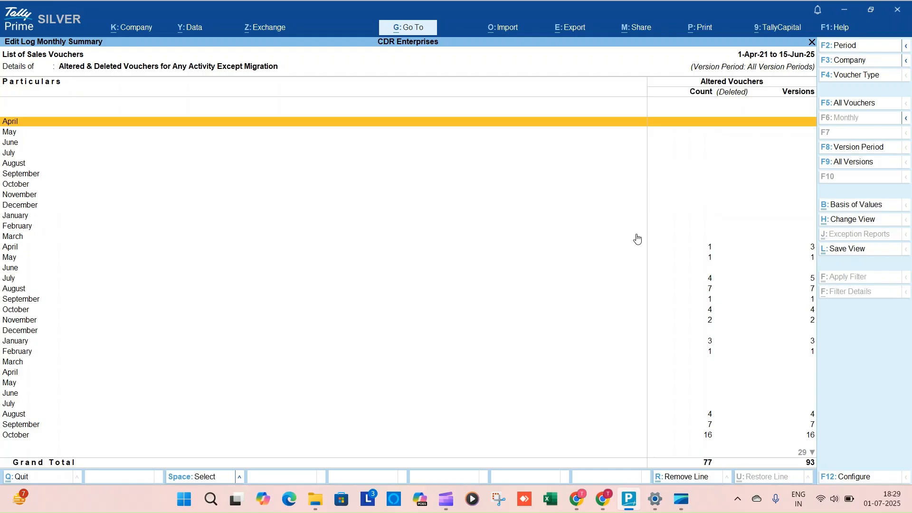
Step: Go through the monthly Sales edit log and open the altered voucher list for January 2025
{"action": "key", "text": "Down"}
{"action": "key", "text": "Down"}
{"action": "key", "text": "Down"}
{"action": "key", "text": "Down"}
{"action": "key", "text": "Down"}
{"action": "key", "text": "Down"}
{"action": "key", "text": "Down"}
{"action": "key", "text": "Down"}
{"action": "key", "text": "Down"}
{"action": "key", "text": "Down"}
{"action": "key", "text": "Down"}
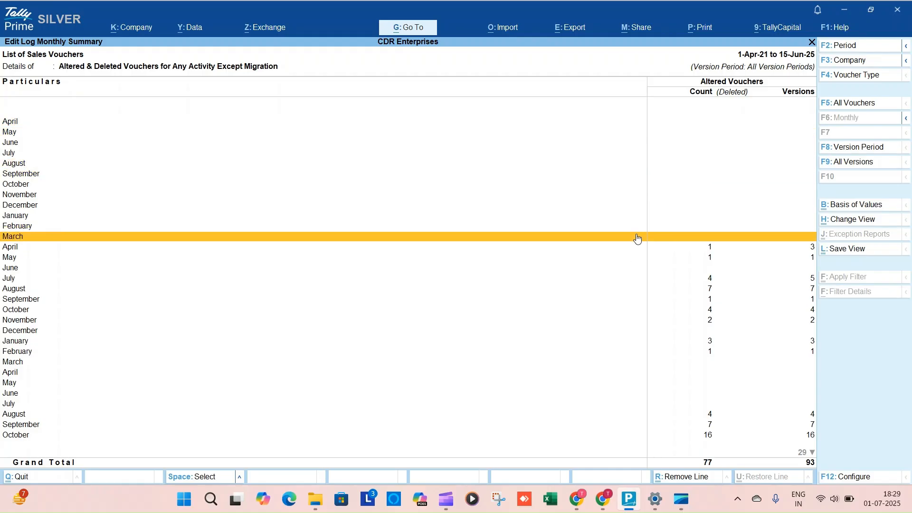
{"action": "key", "text": "Down"}
{"action": "key", "text": "Down"}
{"action": "key", "text": "Down"}
{"action": "key", "text": "Down"}
{"action": "key", "text": "Down"}
{"action": "key", "text": "Down"}
{"action": "key", "text": "Down"}
{"action": "key", "text": "Down"}
{"action": "key", "text": "Down"}
{"action": "key", "text": "Down"}
{"action": "key", "text": "Down"}
{"action": "key", "text": "Down"}
{"action": "key", "text": "Down"}
{"action": "key", "text": "Down"}
{"action": "key", "text": "Down"}
{"action": "key", "text": "Down"}
{"action": "key", "text": "Down"}
{"action": "key", "text": "Down"}
{"action": "key", "text": "Down"}
{"action": "key", "text": "Down"}
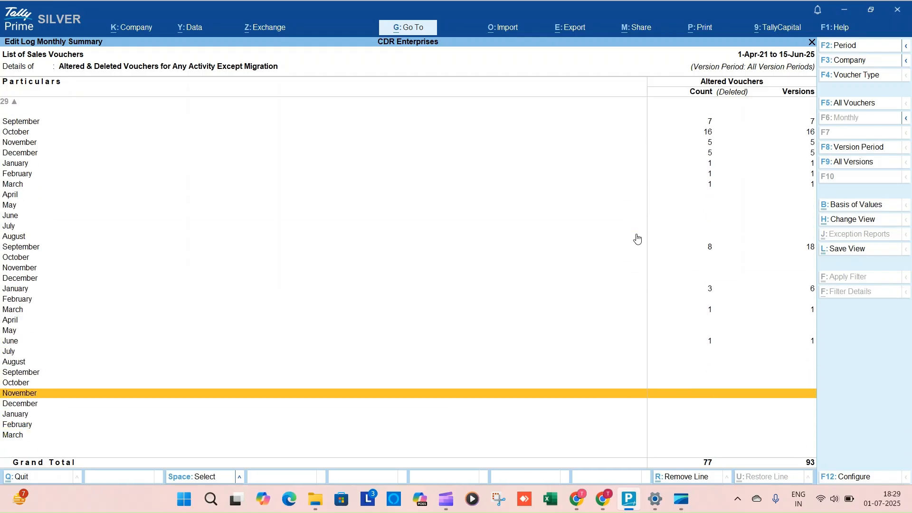
{"action": "key", "text": "Up"}
{"action": "key", "text": "Up"}
{"action": "key", "text": "Up"}
{"action": "key", "text": "Up"}
{"action": "key", "text": "Up"}
{"action": "key", "text": "Up"}
{"action": "key", "text": "Up"}
{"action": "key", "text": "Up"}
{"action": "key", "text": "Up"}
{"action": "key", "text": "Up"}
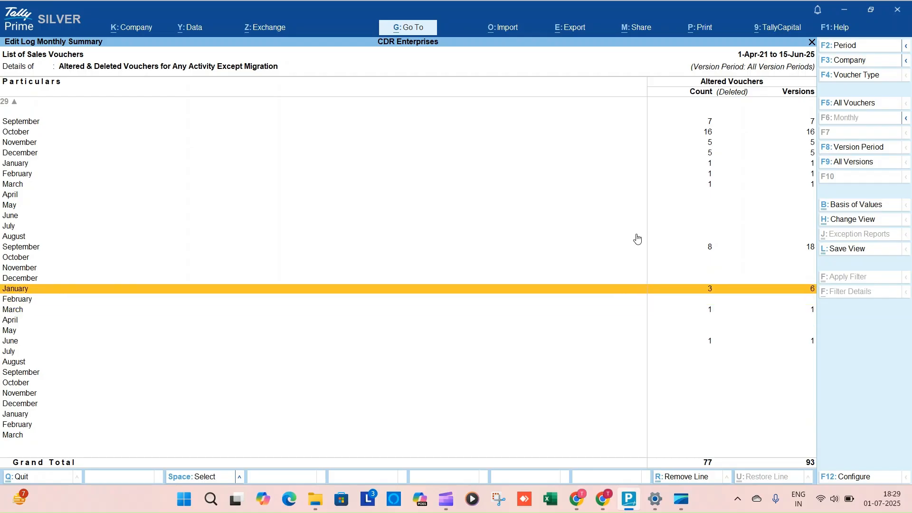
{"action": "key", "text": "Return"}
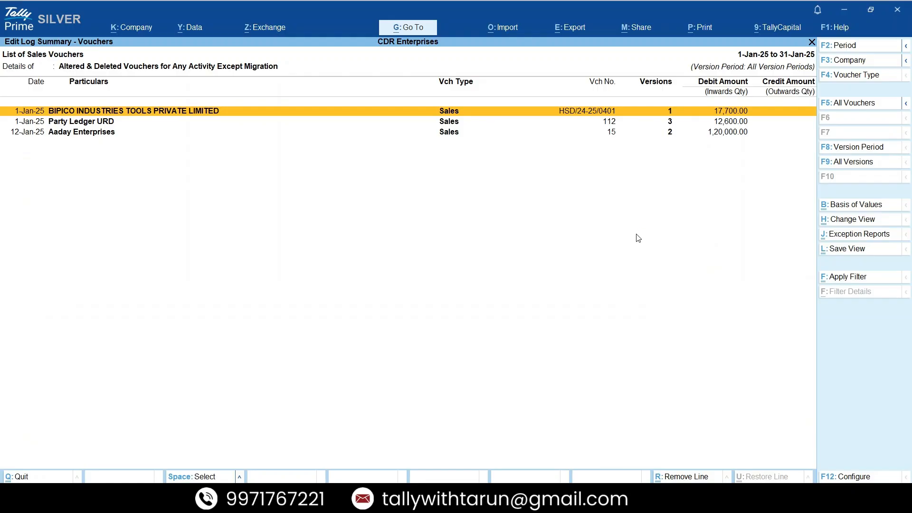
Step: Compare the January list for all vouchers with altered vouchers only, and view the version period options without changing them
{"action": "left_click", "coordinate": [853, 107]}
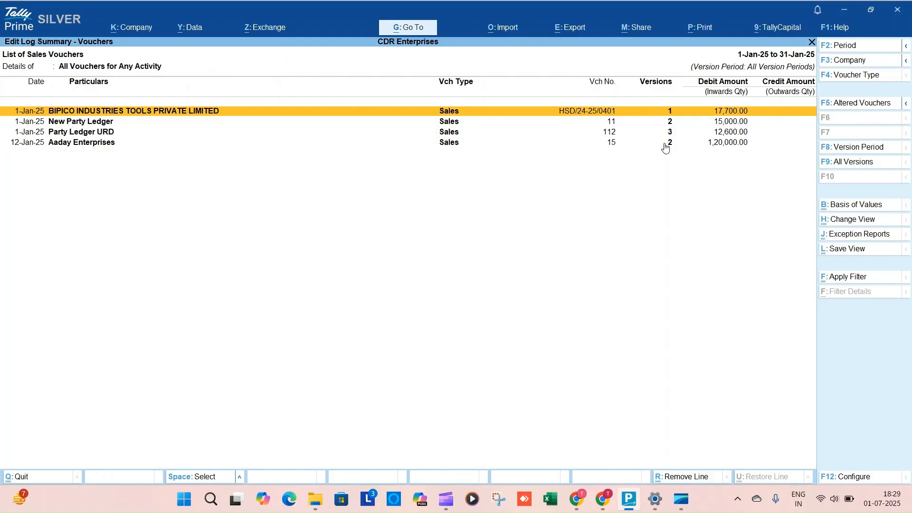
{"action": "left_click", "coordinate": [870, 109]}
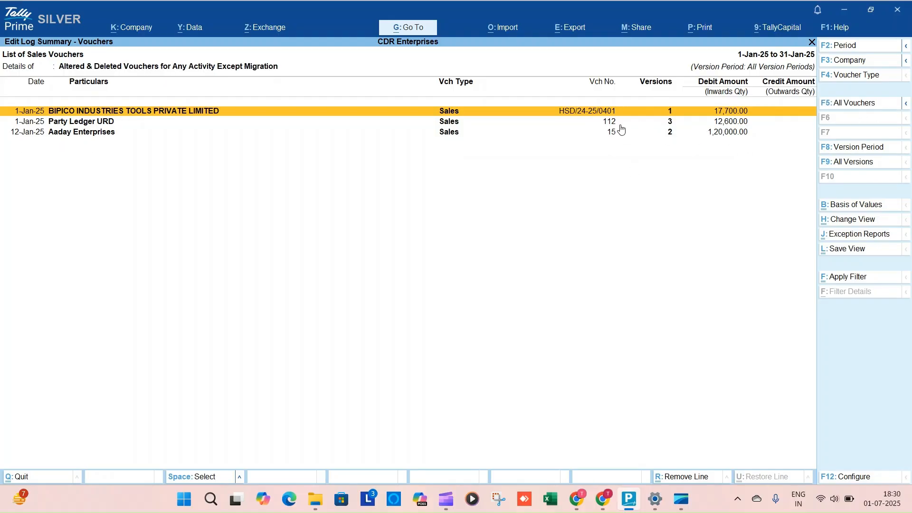
{"action": "left_click", "coordinate": [858, 108]}
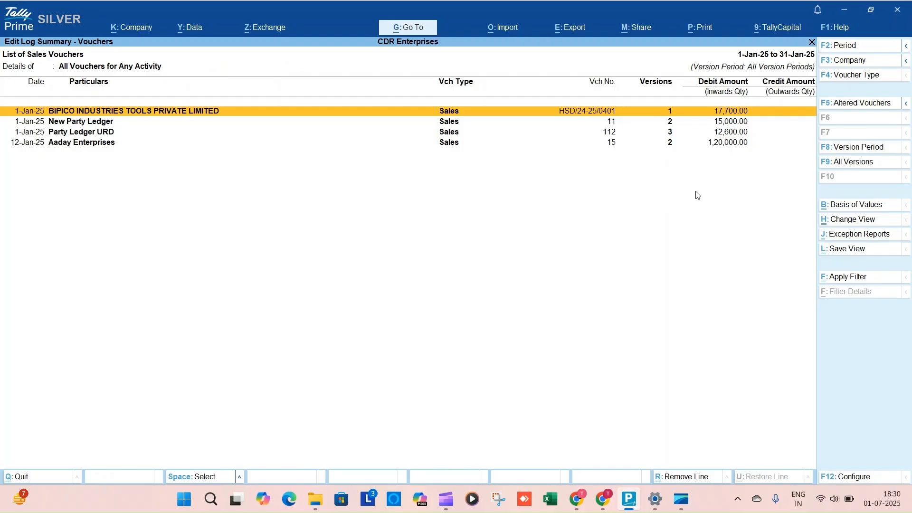
{"action": "left_click", "coordinate": [856, 105]}
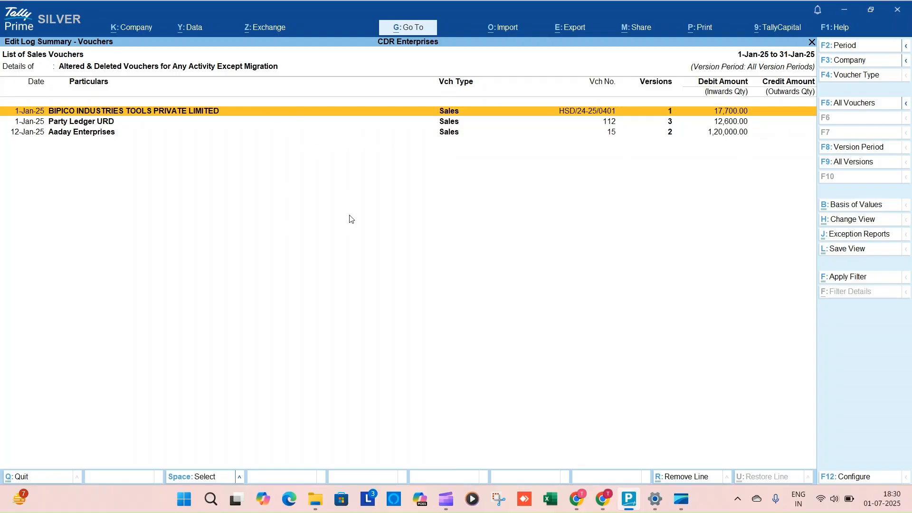
{"action": "left_click", "coordinate": [858, 151]}
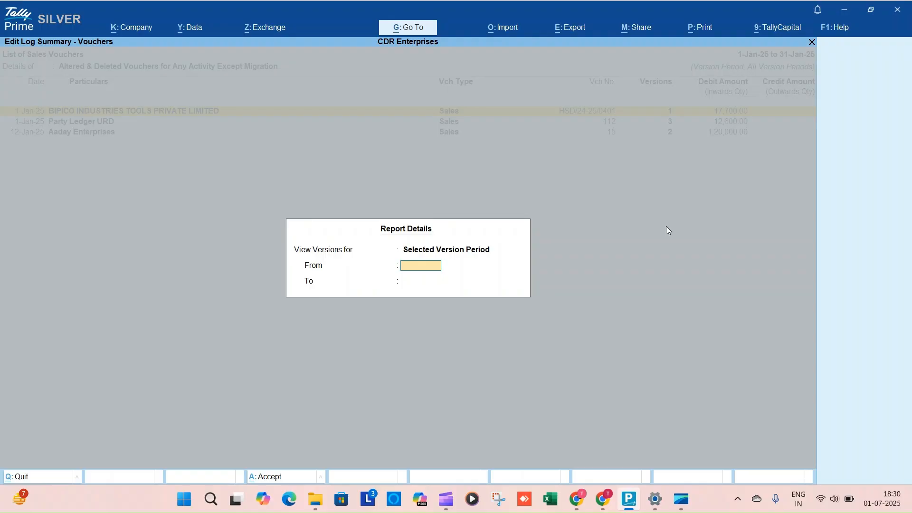
{"action": "key", "text": "Escape"}
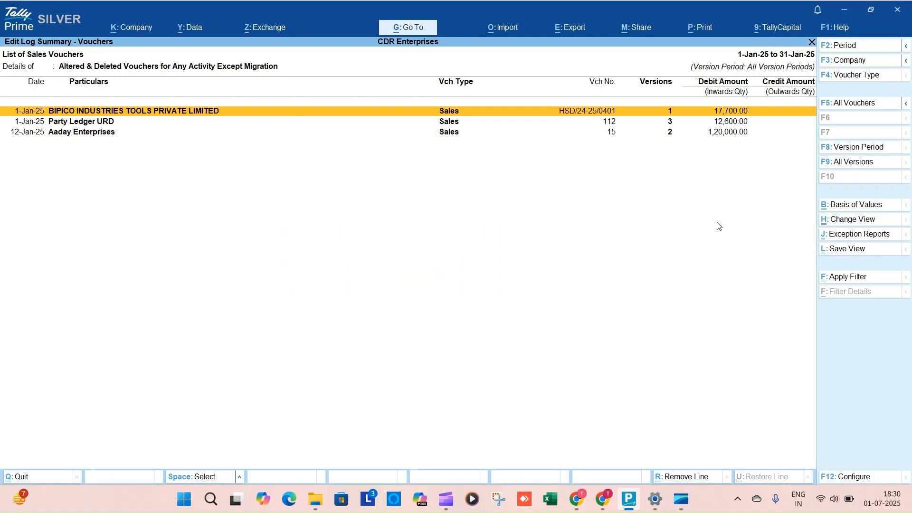
Step: Switch the January sales list from default to all versions, and expand every voucher to show its individual versions
{"action": "left_click", "coordinate": [861, 167]}
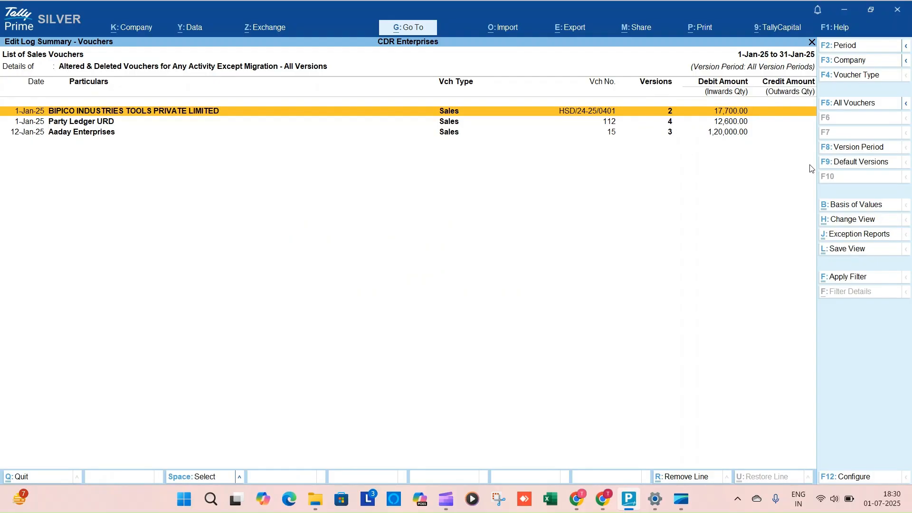
{"action": "left_click", "coordinate": [858, 165]}
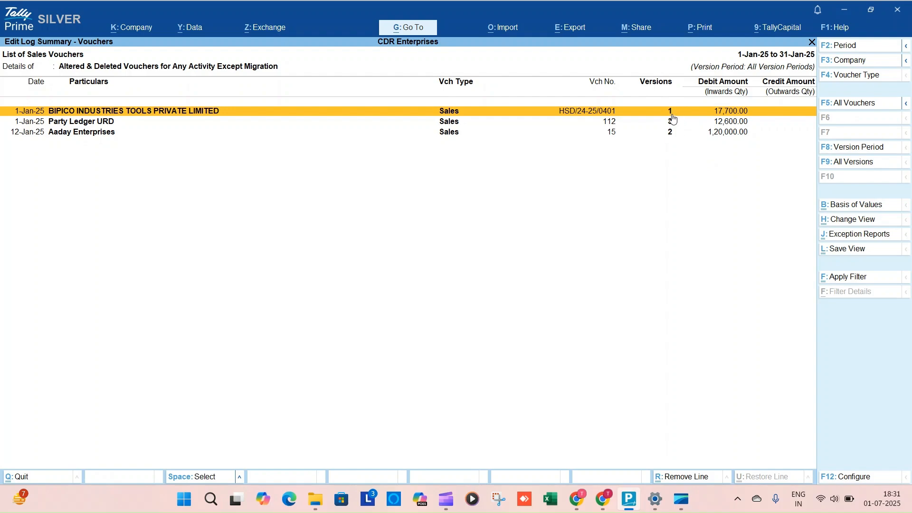
{"action": "left_click", "coordinate": [858, 166]}
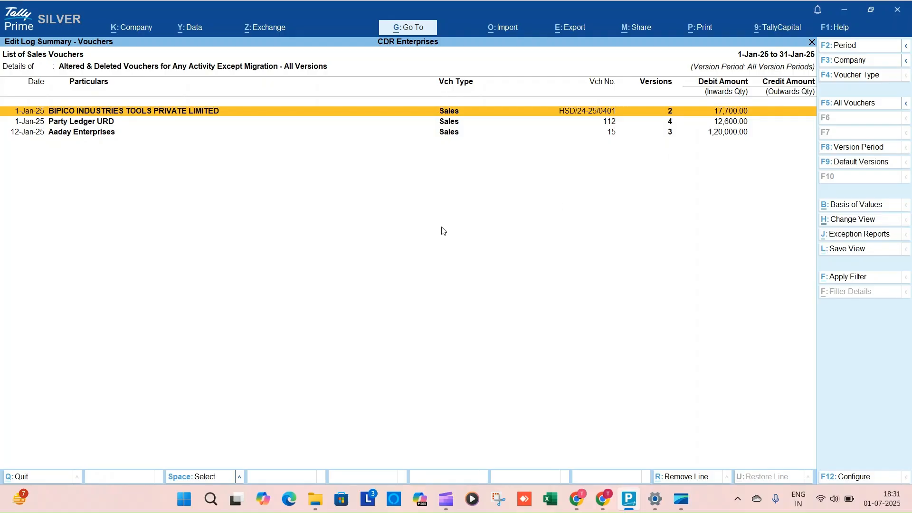
{"action": "key", "text": "alt+F5"}
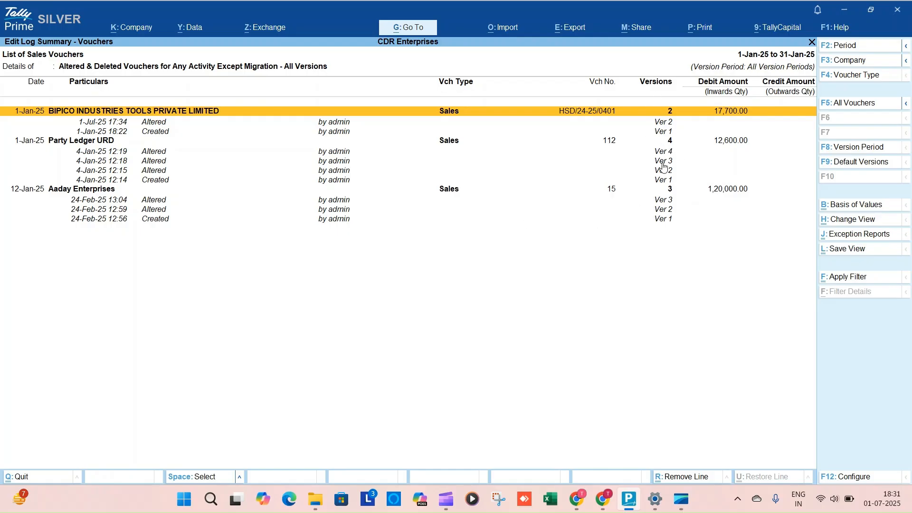
Step: Open the edit log differences for Ver 1, the Created entry, of the 12-Jan-25 Aaday Enterprises sales voucher
{"action": "key", "text": "Down"}
{"action": "key", "text": "Down"}
{"action": "key", "text": "Down"}
{"action": "key", "text": "Down"}
{"action": "key", "text": "Down"}
{"action": "key", "text": "Down"}
{"action": "key", "text": "Down"}
{"action": "key", "text": "Down"}
{"action": "key", "text": "Down"}
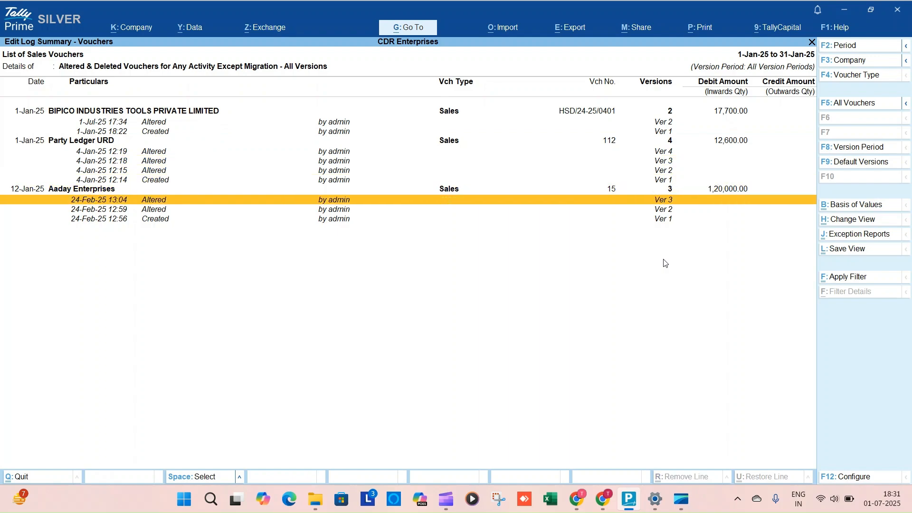
{"action": "key", "text": "Down"}
{"action": "key", "text": "Down"}
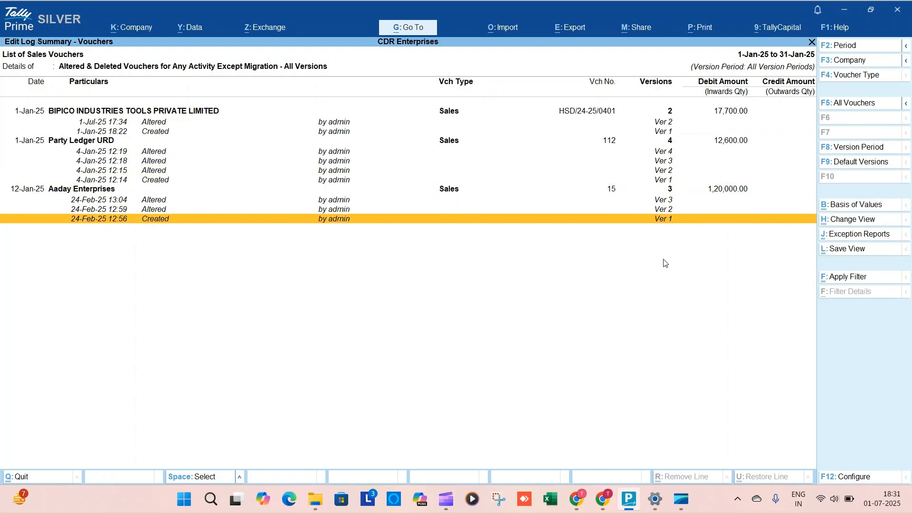
{"action": "key", "text": "Up"}
{"action": "key", "text": "Up"}
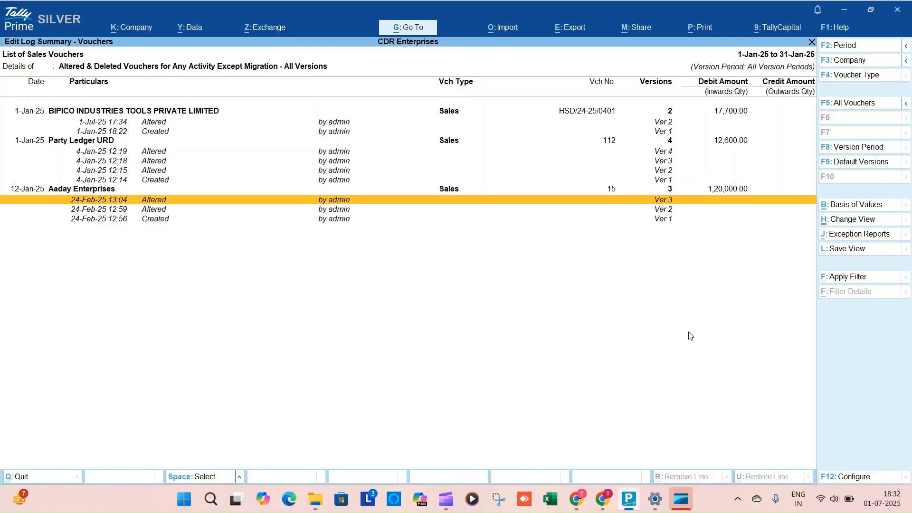
{"action": "key", "text": "Down"}
{"action": "key", "text": "Down"}
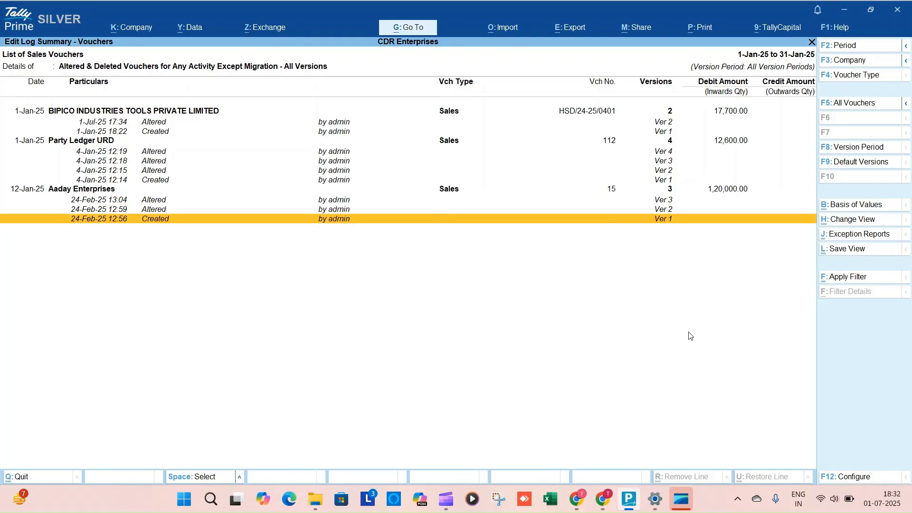
{"action": "key", "text": "Return"}
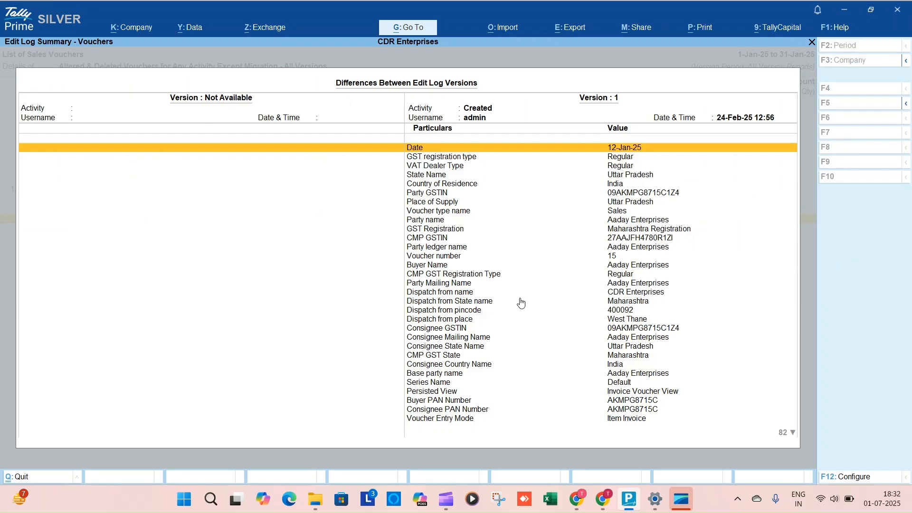
Step: Review every recorded field of Version 1, the Created entry, of the 12-Jan-25 Aaday Enterprises sales voucher, and close the comparison
{"action": "key", "text": "Down"}
{"action": "key", "text": "Down"}
{"action": "key", "text": "Down"}
{"action": "key", "text": "Down"}
{"action": "key", "text": "Down"}
{"action": "key", "text": "Down"}
{"action": "key", "text": "Down"}
{"action": "key", "text": "Down"}
{"action": "key", "text": "Down"}
{"action": "key", "text": "Down"}
{"action": "key", "text": "Down"}
{"action": "key", "text": "Down"}
{"action": "key", "text": "Down"}
{"action": "key", "text": "Down"}
{"action": "key", "text": "Down"}
{"action": "key", "text": "Down"}
{"action": "key", "text": "Down"}
{"action": "key", "text": "Down"}
{"action": "key", "text": "Down"}
{"action": "key", "text": "Down"}
{"action": "key", "text": "Down"}
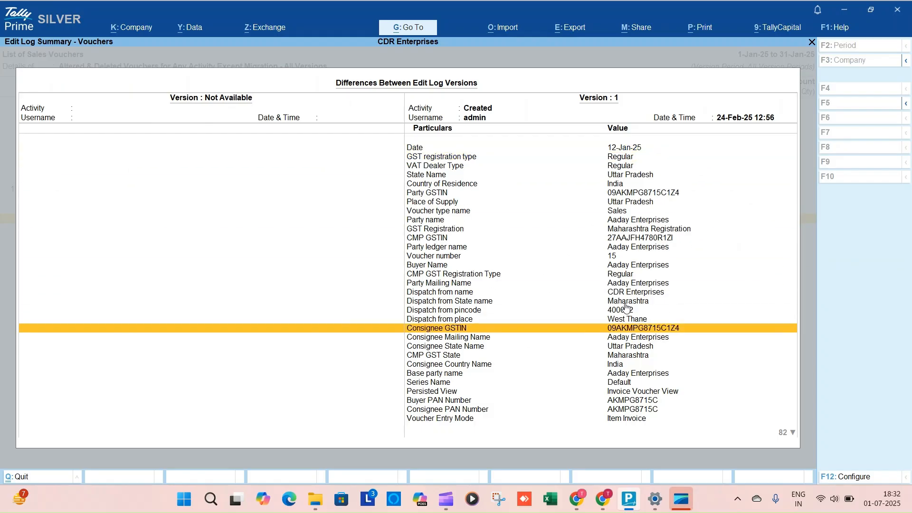
{"action": "key", "text": "Down"}
{"action": "key", "text": "Down"}
{"action": "key", "text": "Down"}
{"action": "key", "text": "Down"}
{"action": "key", "text": "Down"}
{"action": "key", "text": "Down"}
{"action": "key", "text": "Down"}
{"action": "key", "text": "Down"}
{"action": "key", "text": "Down"}
{"action": "key", "text": "Down"}
{"action": "key", "text": "Down"}
{"action": "key", "text": "Down"}
{"action": "key", "text": "Down"}
{"action": "key", "text": "Down"}
{"action": "key", "text": "Down"}
{"action": "key", "text": "Down"}
{"action": "key", "text": "Down"}
{"action": "key", "text": "Down"}
{"action": "key", "text": "Down"}
{"action": "key", "text": "Down"}
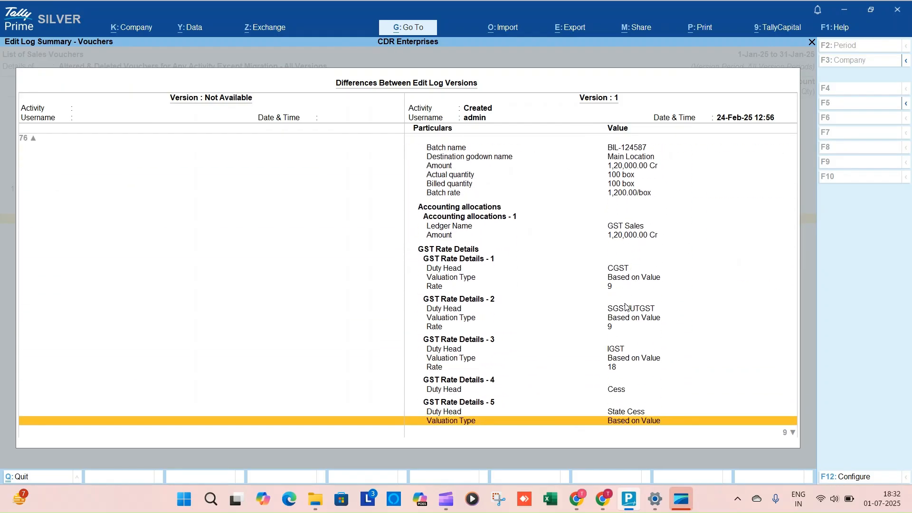
{"action": "key", "text": "Up"}
{"action": "key", "text": "Up"}
{"action": "key", "text": "Up"}
{"action": "key", "text": "Up"}
{"action": "key", "text": "Up"}
{"action": "key", "text": "Up"}
{"action": "key", "text": "Up"}
{"action": "key", "text": "Up"}
{"action": "key", "text": "Up"}
{"action": "key", "text": "Up"}
{"action": "key", "text": "Up"}
{"action": "key", "text": "Up"}
{"action": "key", "text": "Up"}
{"action": "key", "text": "Up"}
{"action": "key", "text": "Up"}
{"action": "key", "text": "Up"}
{"action": "key", "text": "Up"}
{"action": "key", "text": "Up"}
{"action": "key", "text": "Up"}
{"action": "key", "text": "Up"}
{"action": "key", "text": "Up"}
{"action": "key", "text": "Up"}
{"action": "key", "text": "Up"}
{"action": "key", "text": "Up"}
{"action": "key", "text": "Up"}
{"action": "key", "text": "Up"}
{"action": "key", "text": "Up"}
{"action": "key", "text": "Up"}
{"action": "key", "text": "Up"}
{"action": "key", "text": "Up"}
{"action": "key", "text": "Up"}
{"action": "key", "text": "Up"}
{"action": "key", "text": "Up"}
{"action": "key", "text": "Up"}
{"action": "key", "text": "Up"}
{"action": "key", "text": "Up"}
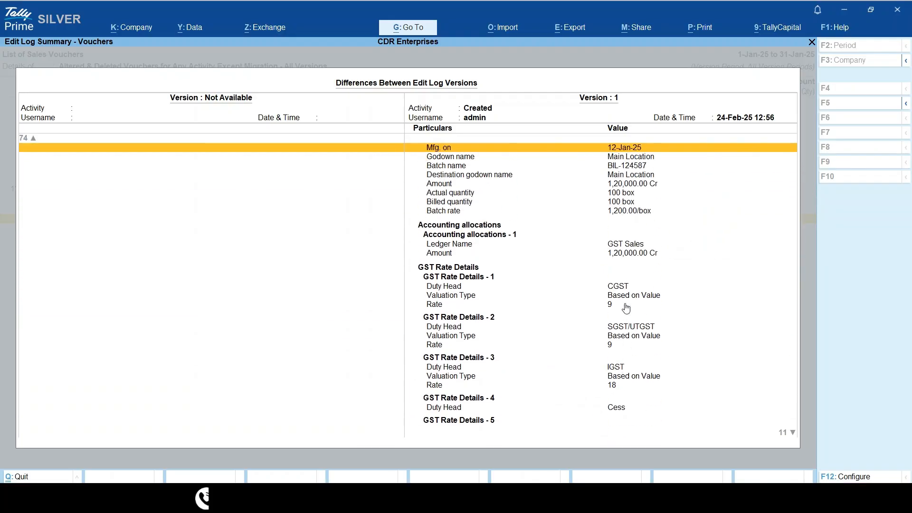
{"action": "key", "text": "Up"}
{"action": "key", "text": "Up"}
{"action": "key", "text": "Up"}
{"action": "key", "text": "Up"}
{"action": "key", "text": "Up"}
{"action": "key", "text": "Up"}
{"action": "key", "text": "Up"}
{"action": "key", "text": "Up"}
{"action": "key", "text": "Up"}
{"action": "key", "text": "Up"}
{"action": "key", "text": "Up"}
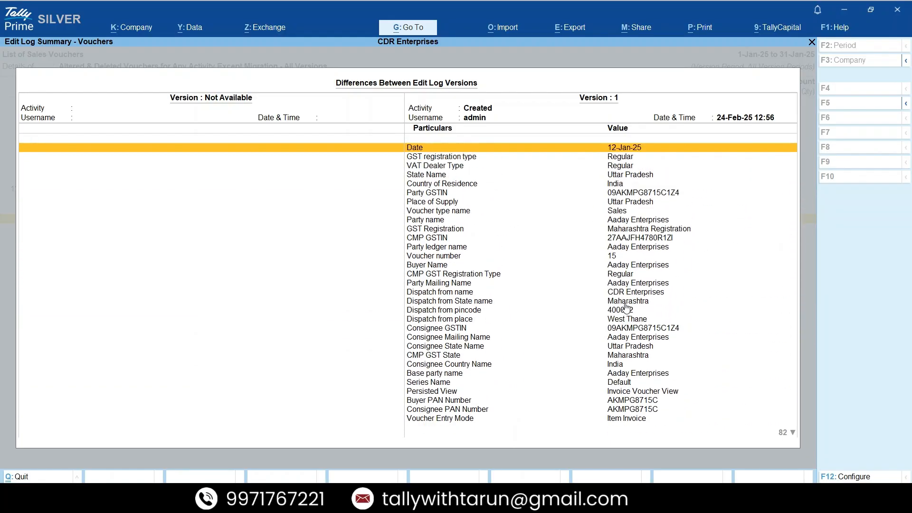
{"action": "key", "text": "Escape"}
Step: Open the edit log differences for Ver 2 of the Aaday Enterprises voucher and compare its party and inventory details with Version 1
{"action": "key", "text": "Up"}
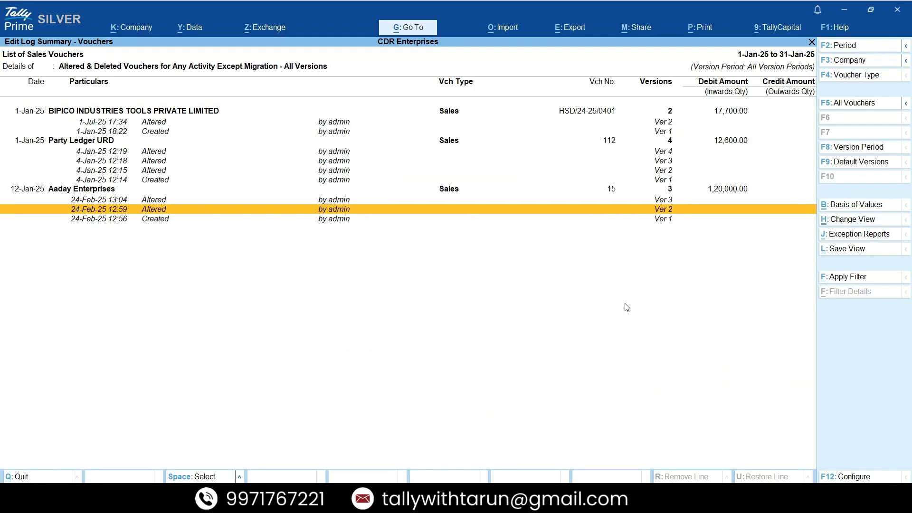
{"action": "key", "text": "Return"}
{"action": "key", "text": "Down"}
{"action": "key", "text": "Down"}
{"action": "key", "text": "Down"}
{"action": "key", "text": "Down"}
{"action": "key", "text": "Down"}
{"action": "key", "text": "Down"}
{"action": "key", "text": "Down"}
{"action": "key", "text": "Down"}
{"action": "key", "text": "Down"}
{"action": "key", "text": "Down"}
{"action": "key", "text": "Down"}
{"action": "key", "text": "Down"}
{"action": "key", "text": "Down"}
{"action": "key", "text": "Down"}
{"action": "key", "text": "Down"}
{"action": "key", "text": "Down"}
{"action": "key", "text": "Down"}
{"action": "key", "text": "Down"}
{"action": "key", "text": "Down"}
{"action": "key", "text": "Down"}
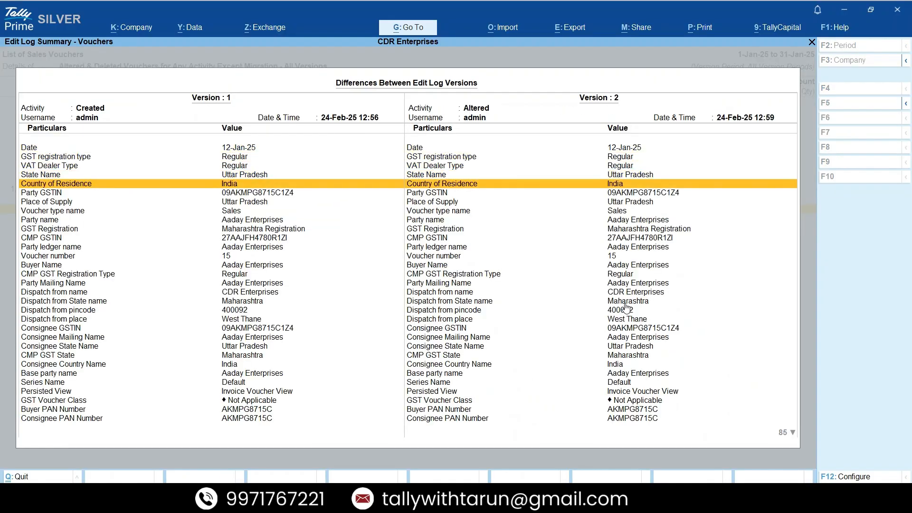
{"action": "key", "text": "Down"}
{"action": "key", "text": "Down"}
{"action": "key", "text": "Down"}
{"action": "key", "text": "Down"}
{"action": "key", "text": "Down"}
{"action": "key", "text": "Down"}
{"action": "key", "text": "Down"}
{"action": "key", "text": "Down"}
{"action": "key", "text": "Down"}
{"action": "key", "text": "Down"}
{"action": "key", "text": "Down"}
{"action": "key", "text": "Down"}
{"action": "key", "text": "Down"}
{"action": "key", "text": "Down"}
{"action": "key", "text": "Down"}
{"action": "key", "text": "Down"}
{"action": "key", "text": "Down"}
{"action": "key", "text": "Down"}
{"action": "key", "text": "Down"}
{"action": "key", "text": "Down"}
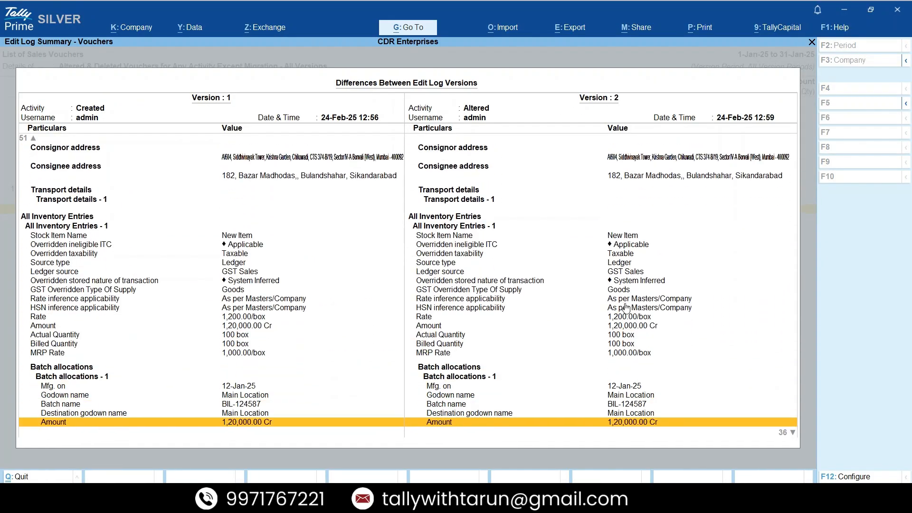
Step: Examine the batch expiry period and accounting allocations in the Version 1 and Version 2 comparison, and return to the voucher list
{"action": "key", "text": "Up"}
{"action": "key", "text": "Up"}
{"action": "key", "text": "Up"}
{"action": "key", "text": "Up"}
{"action": "key", "text": "Up"}
{"action": "key", "text": "Up"}
{"action": "key", "text": "Up"}
{"action": "key", "text": "Up"}
{"action": "key", "text": "Up"}
{"action": "key", "text": "Up"}
{"action": "key", "text": "Up"}
{"action": "key", "text": "Up"}
{"action": "key", "text": "Up"}
{"action": "key", "text": "Up"}
{"action": "key", "text": "Up"}
{"action": "key", "text": "Up"}
{"action": "key", "text": "Up"}
{"action": "key", "text": "Up"}
{"action": "key", "text": "Up"}
{"action": "key", "text": "Up"}
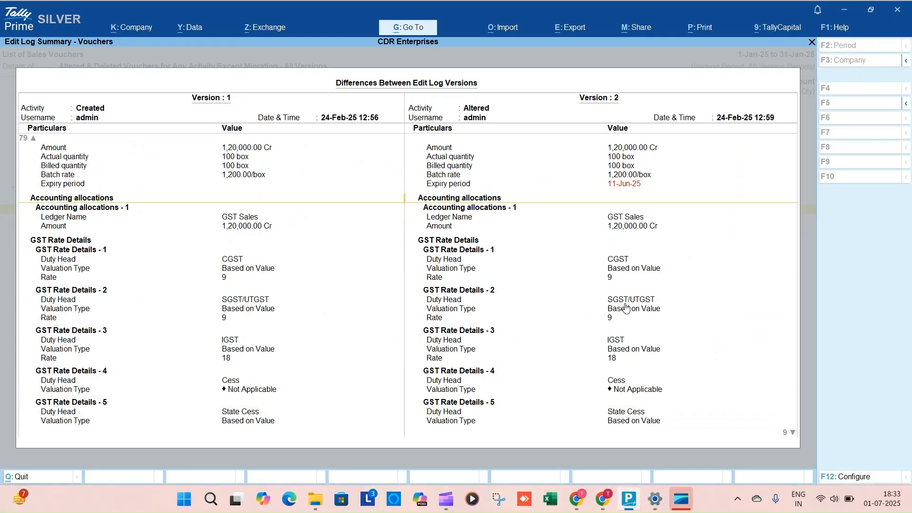
{"action": "key", "text": "Down"}
{"action": "key", "text": "Up"}
{"action": "key", "text": "Down"}
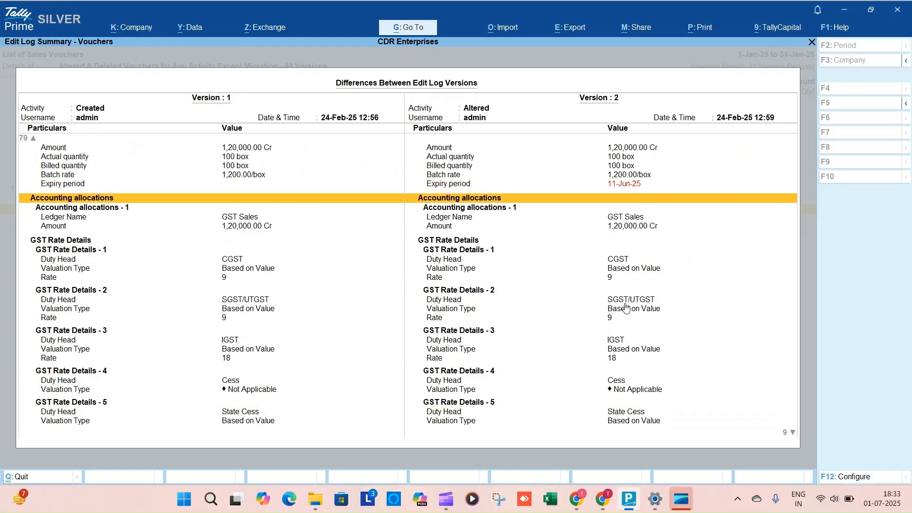
{"action": "key", "text": "Up"}
{"action": "key", "text": "Down"}
{"action": "key", "text": "Escape"}
Step: Open the edit log differences for Ver 3 of the 12-Jan-25 Aaday Enterprises sales voucher
{"action": "key", "text": "Up"}
{"action": "key", "text": "Return"}
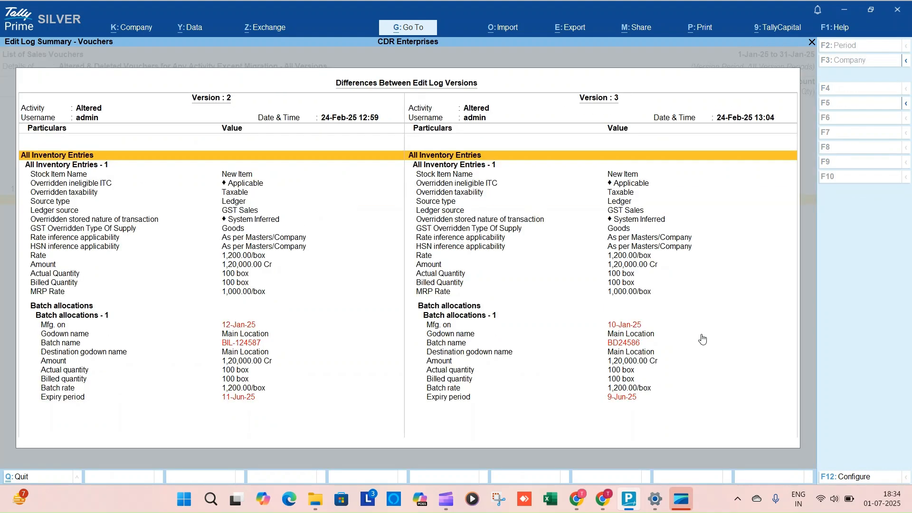
Step: Compare the batch allocation details between Version 2 and Version 3 of the Aaday Enterprises voucher, and return to the voucher list
{"action": "key", "text": "Down"}
{"action": "key", "text": "Down"}
{"action": "key", "text": "Down"}
{"action": "key", "text": "Down"}
{"action": "key", "text": "Down"}
{"action": "key", "text": "Down"}
{"action": "key", "text": "Down"}
{"action": "key", "text": "Down"}
{"action": "key", "text": "Down"}
{"action": "key", "text": "Down"}
{"action": "key", "text": "Down"}
{"action": "key", "text": "Down"}
{"action": "key", "text": "Down"}
{"action": "key", "text": "Down"}
{"action": "key", "text": "Down"}
{"action": "key", "text": "Down"}
{"action": "key", "text": "Down"}
{"action": "key", "text": "Down"}
{"action": "key", "text": "Down"}
{"action": "key", "text": "Down"}
{"action": "key", "text": "Down"}
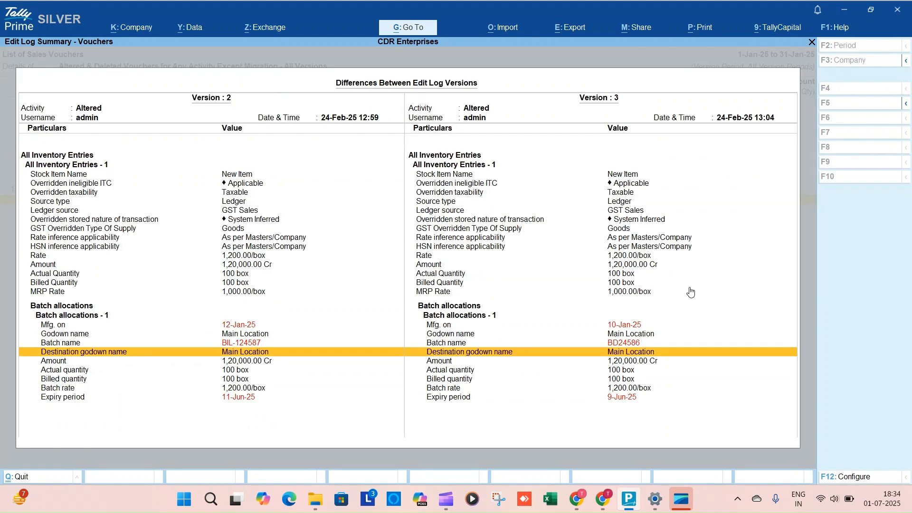
{"action": "key", "text": "Up"}
{"action": "key", "text": "Up"}
{"action": "key", "text": "Up"}
{"action": "key", "text": "Up"}
{"action": "key", "text": "Up"}
{"action": "key", "text": "Up"}
{"action": "key", "text": "Up"}
{"action": "key", "text": "Up"}
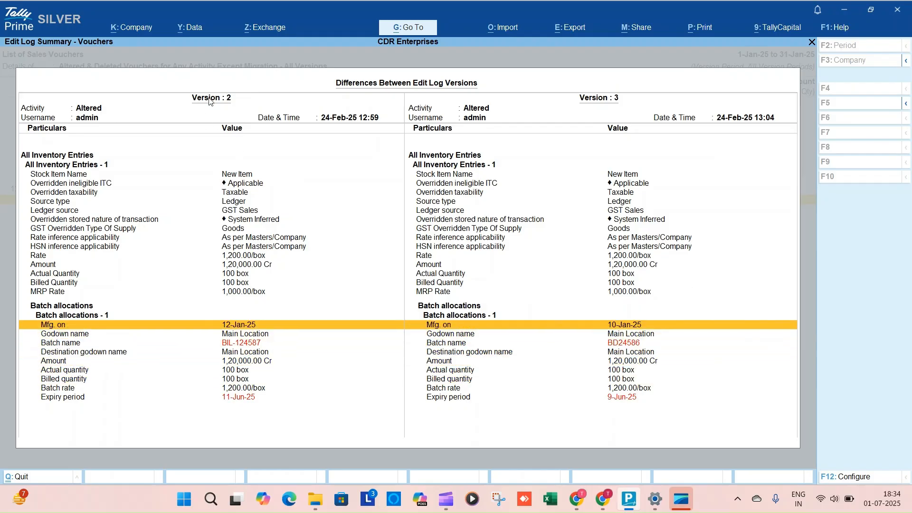
{"action": "key", "text": "Down"}
{"action": "key", "text": "Down"}
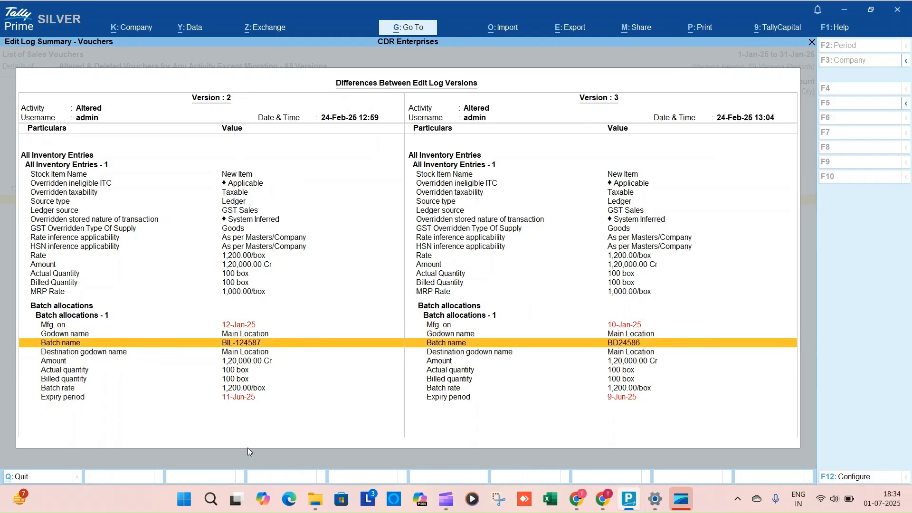
{"action": "key", "text": "Up"}
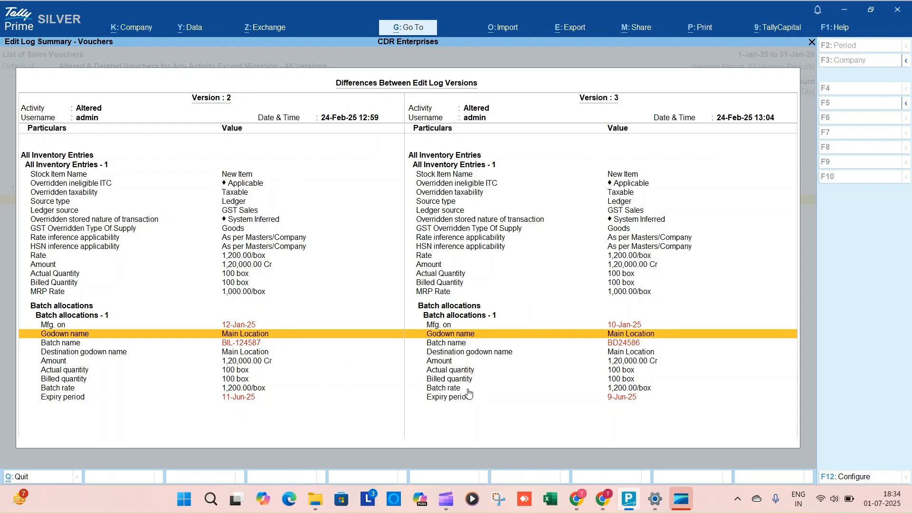
{"action": "key", "text": "Escape"}
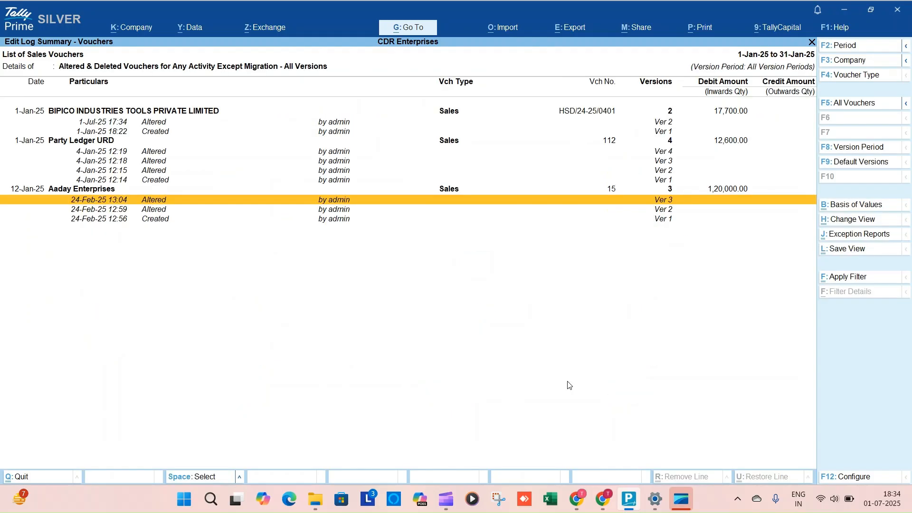
Step: Browse the January 2025 sales vouchers' edit log versions and check the version period options, leaving them unapplied
{"action": "key", "text": "Up"}
{"action": "key", "text": "Up"}
{"action": "key", "text": "Up"}
{"action": "key", "text": "Up"}
{"action": "key", "text": "Up"}
{"action": "key", "text": "Up"}
{"action": "key", "text": "Up"}
{"action": "key", "text": "Up"}
{"action": "key", "text": "Up"}
{"action": "key", "text": "Down"}
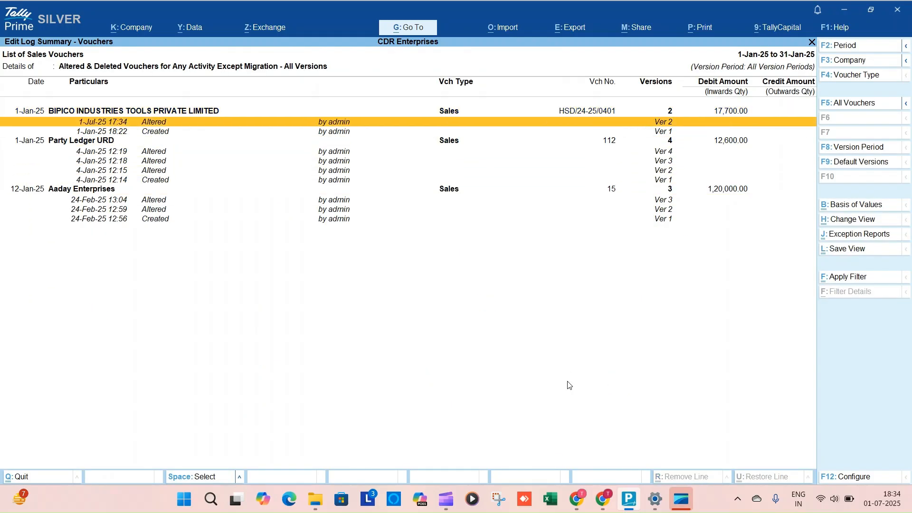
{"action": "key", "text": "Down"}
{"action": "key", "text": "Down"}
{"action": "key", "text": "Down"}
{"action": "key", "text": "Down"}
{"action": "key", "text": "Down"}
{"action": "key", "text": "Down"}
{"action": "key", "text": "Down"}
{"action": "key", "text": "Down"}
{"action": "key", "text": "Down"}
{"action": "key", "text": "Down"}
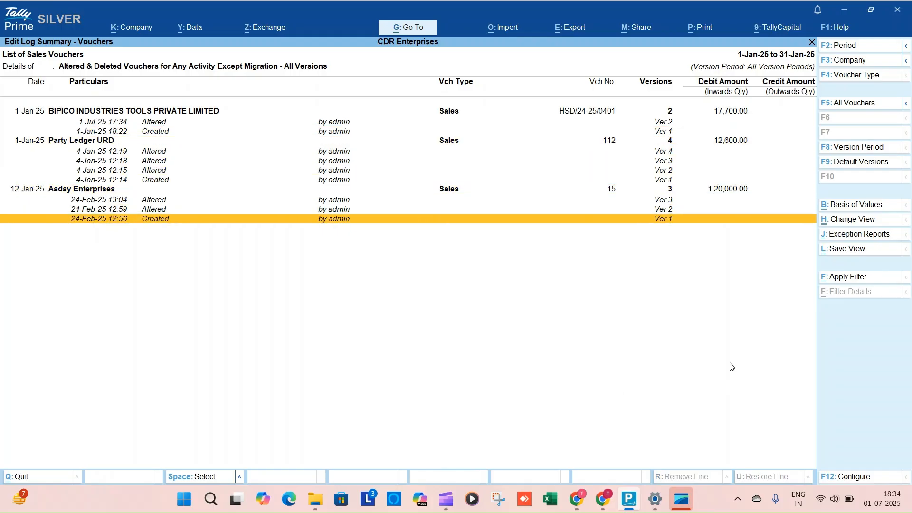
{"action": "left_click", "coordinate": [860, 152]}
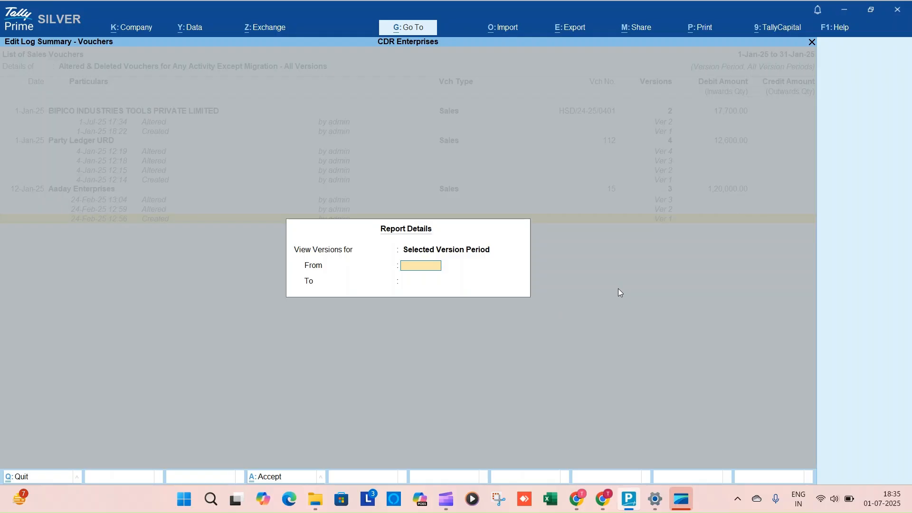
{"action": "key", "text": "Escape"}
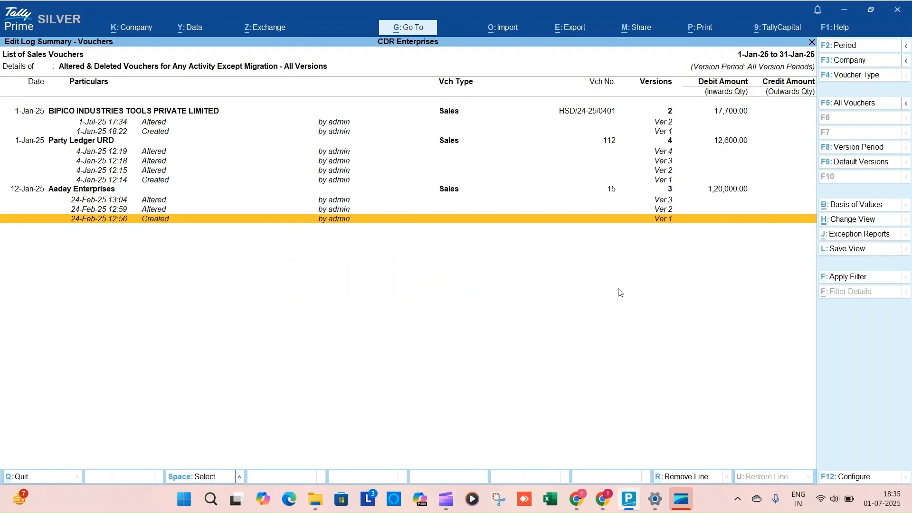
Step: Open the September 2024 sales vouchers from the monthly summary and list every version under each voucher in detail
{"action": "key", "text": "Escape"}
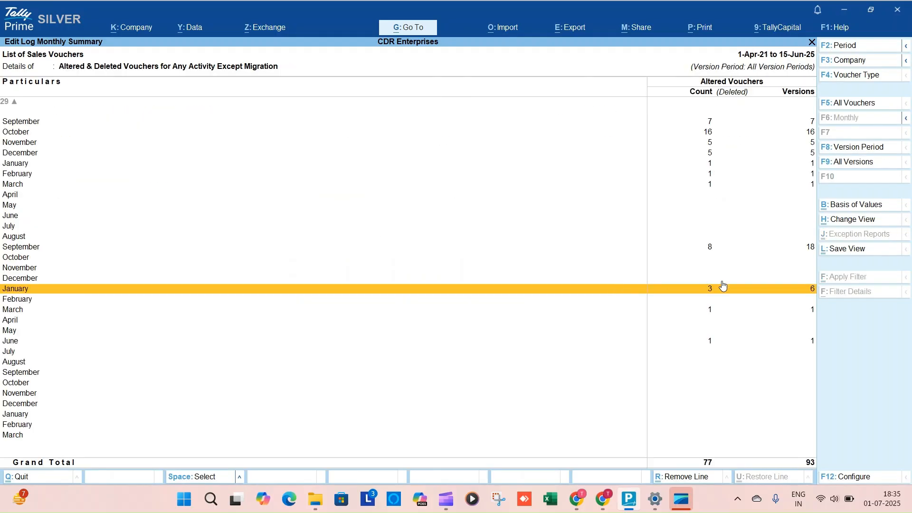
{"action": "key", "text": "Up"}
{"action": "key", "text": "Up"}
{"action": "key", "text": "Up"}
{"action": "key", "text": "Up"}
{"action": "key", "text": "Return"}
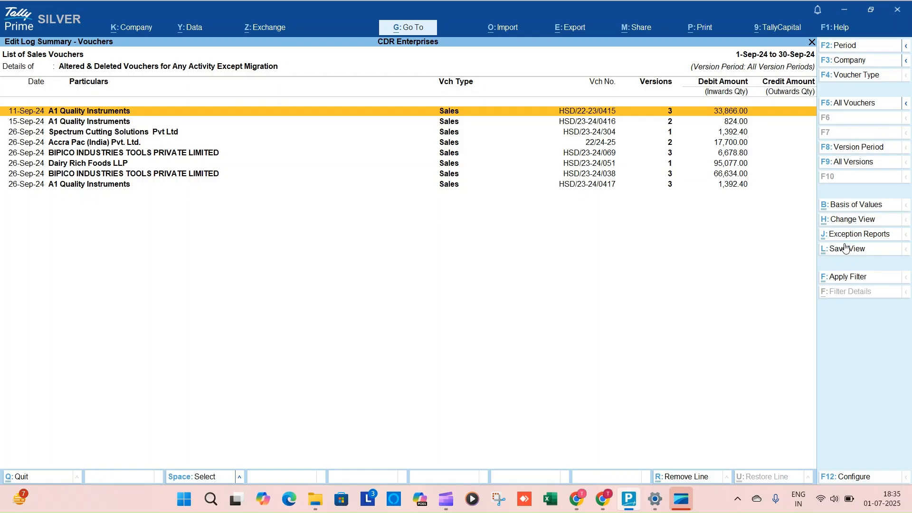
{"action": "left_click", "coordinate": [851, 164]}
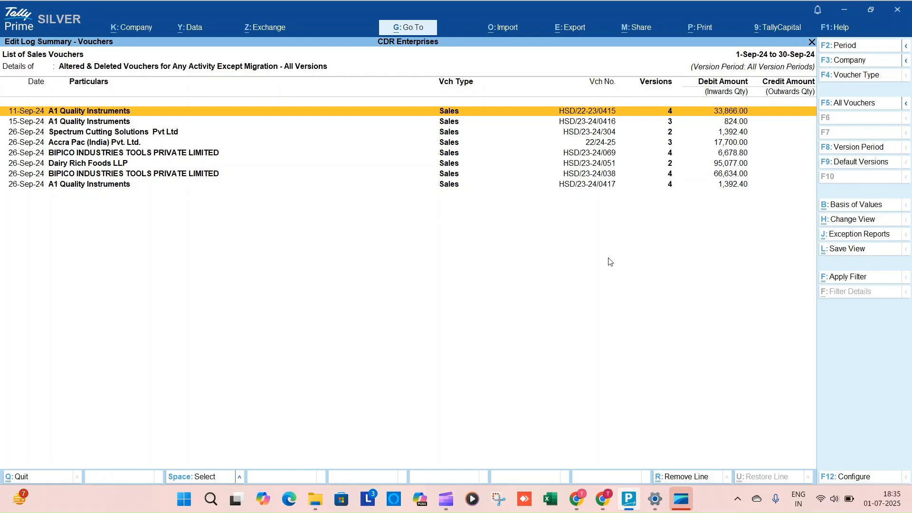
{"action": "key", "text": "alt+F5"}
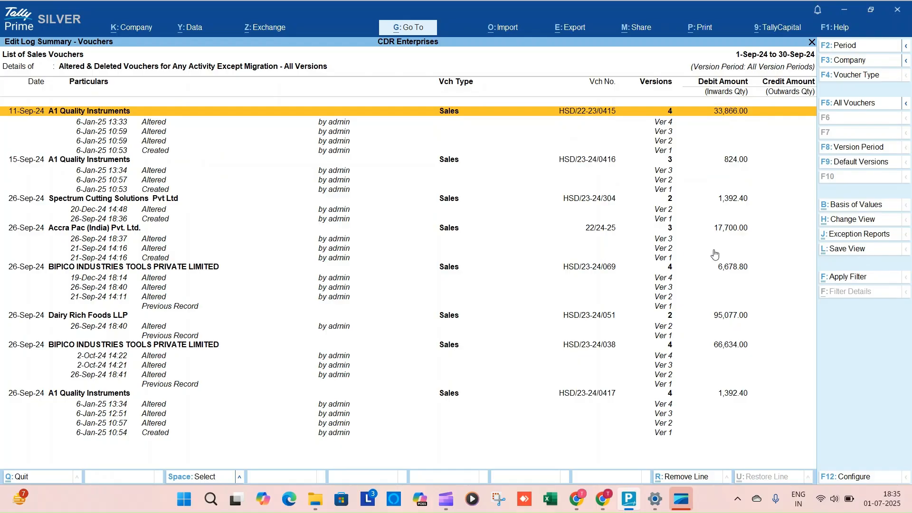
Step: In the report's basis of values, choose Altered Vouchers as the type of vouchers
{"action": "left_click", "coordinate": [858, 205]}
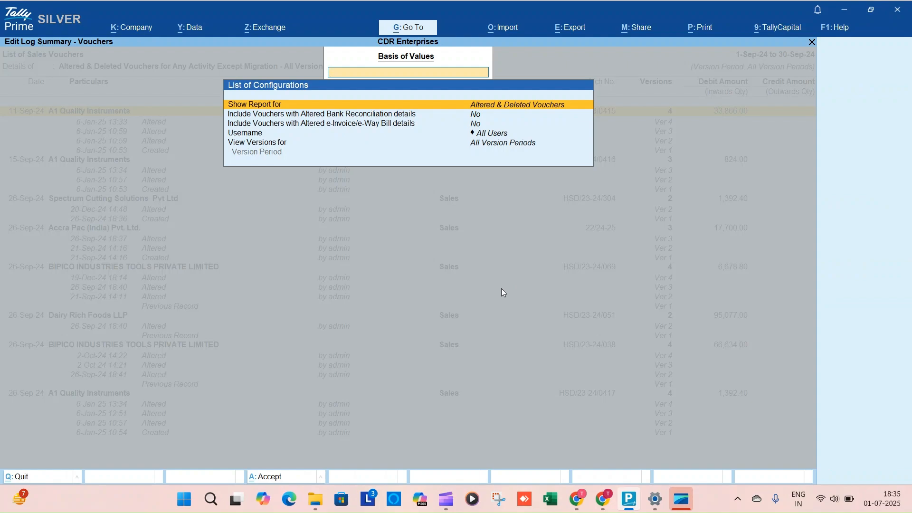
{"action": "key", "text": "Return"}
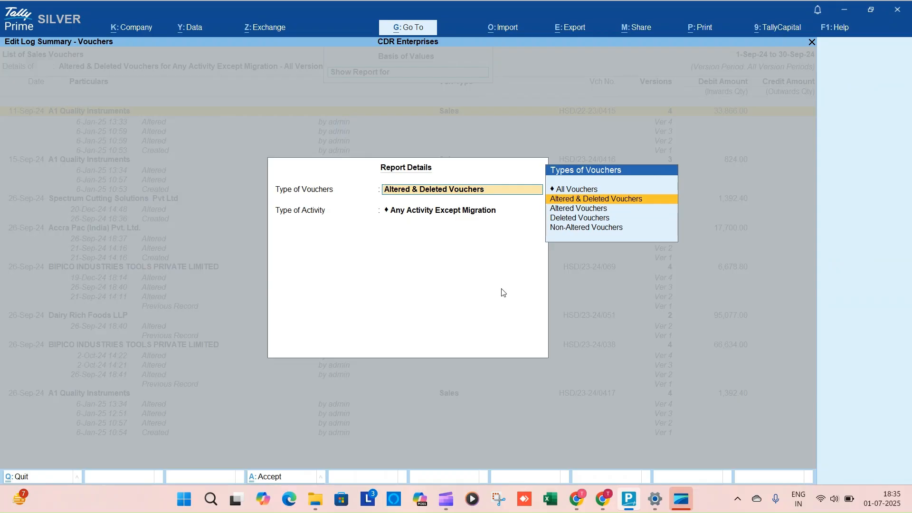
{"action": "key", "text": "Down"}
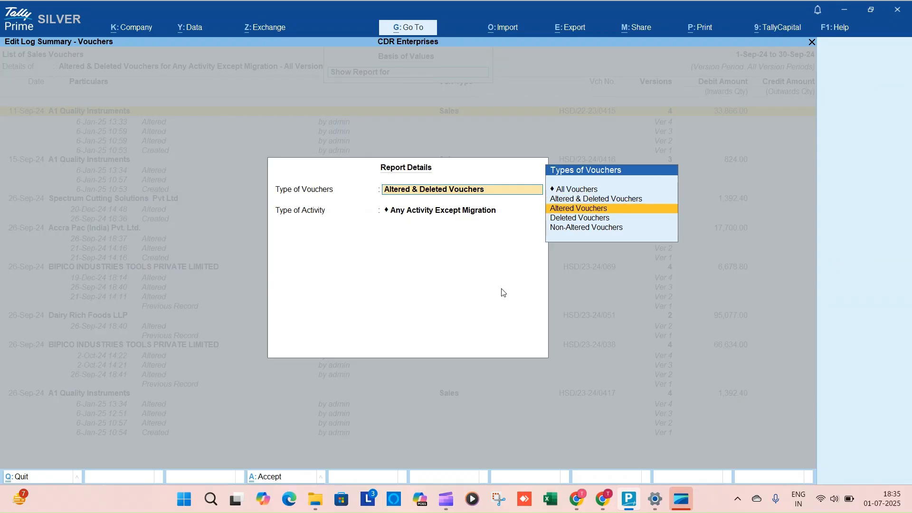
{"action": "key", "text": "Down"}
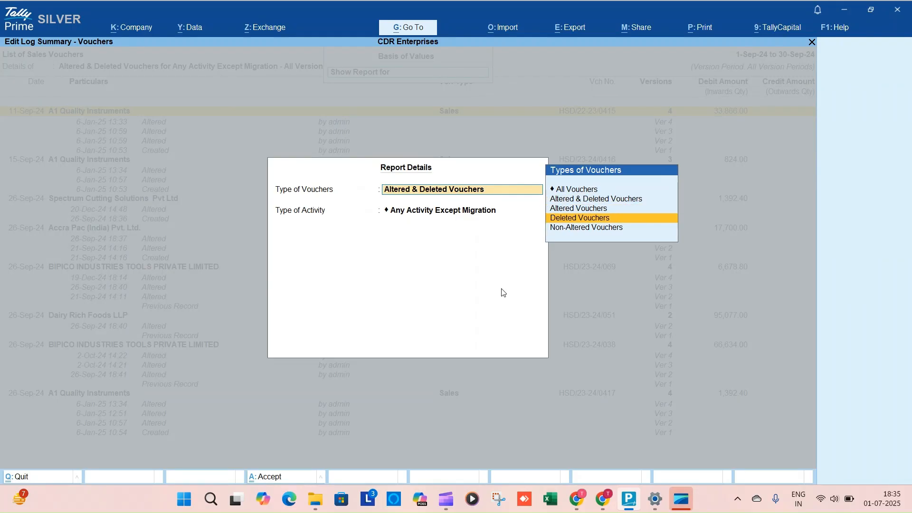
{"action": "key", "text": "Down"}
{"action": "key", "text": "Up"}
{"action": "key", "text": "Up"}
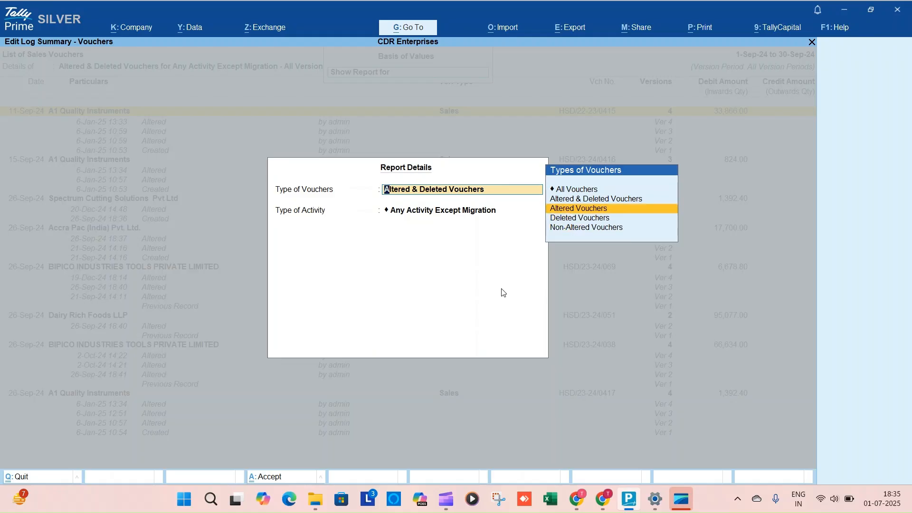
{"action": "key", "text": "Down"}
{"action": "key", "text": "Up"}
{"action": "key", "text": "Return"}
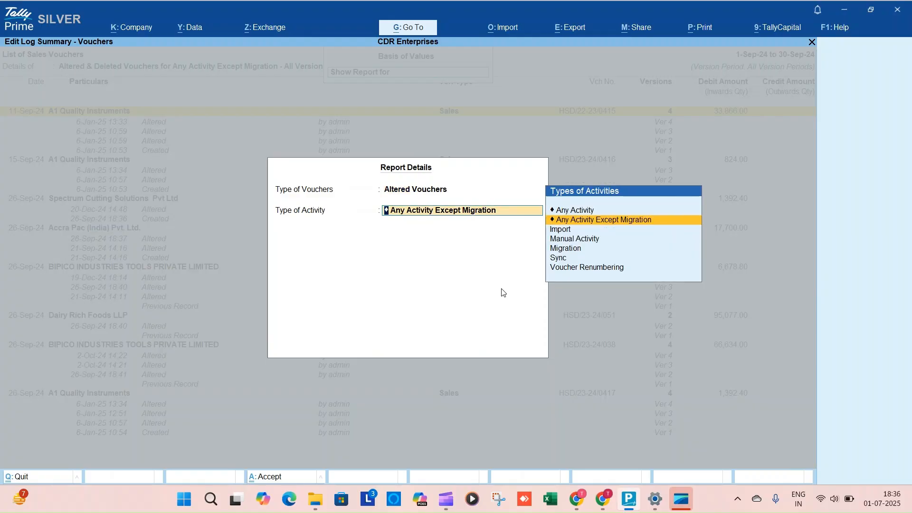
Step: Show the report for Deleted Vouchers with Sync as the type of activity
{"action": "key", "text": "BackSpace"}
{"action": "key", "text": "Down"}
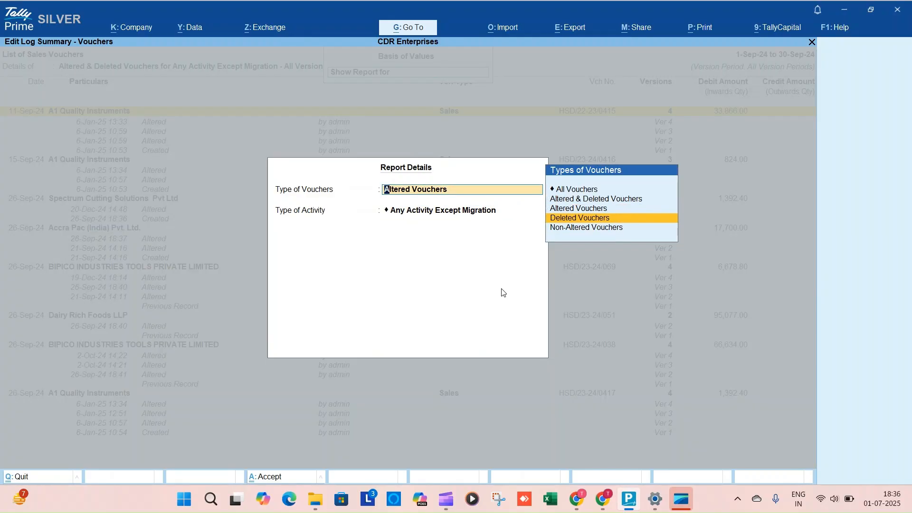
{"action": "key", "text": "Return"}
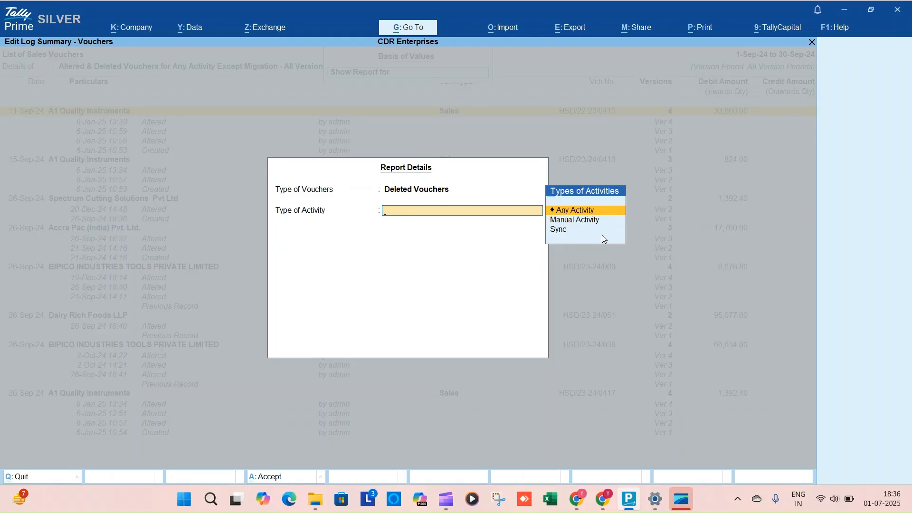
{"action": "key", "text": "Down"}
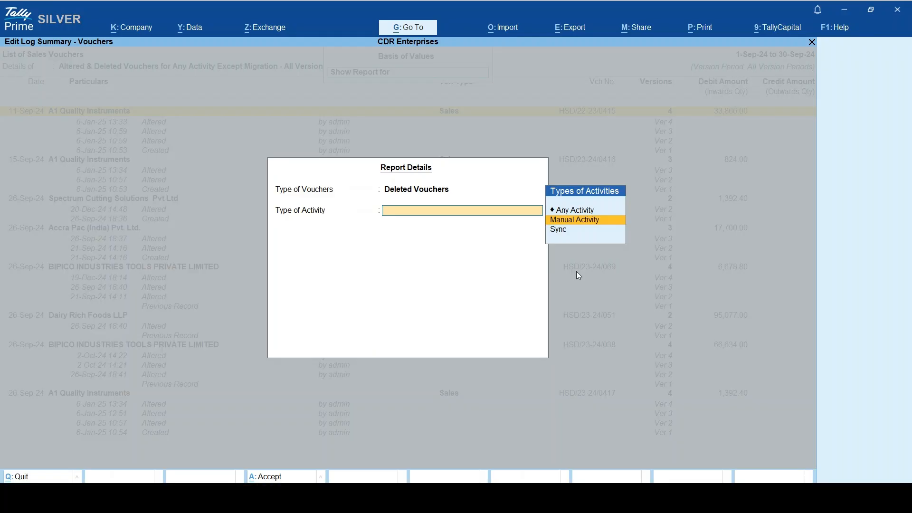
{"action": "key", "text": "Down"}
{"action": "key", "text": "Return"}
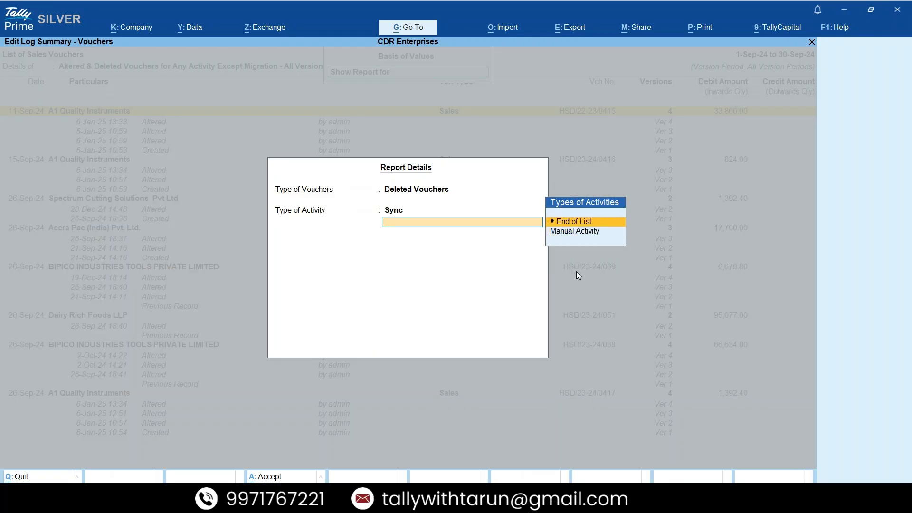
{"action": "key", "text": "Return"}
{"action": "key", "text": "ctrl+a"}
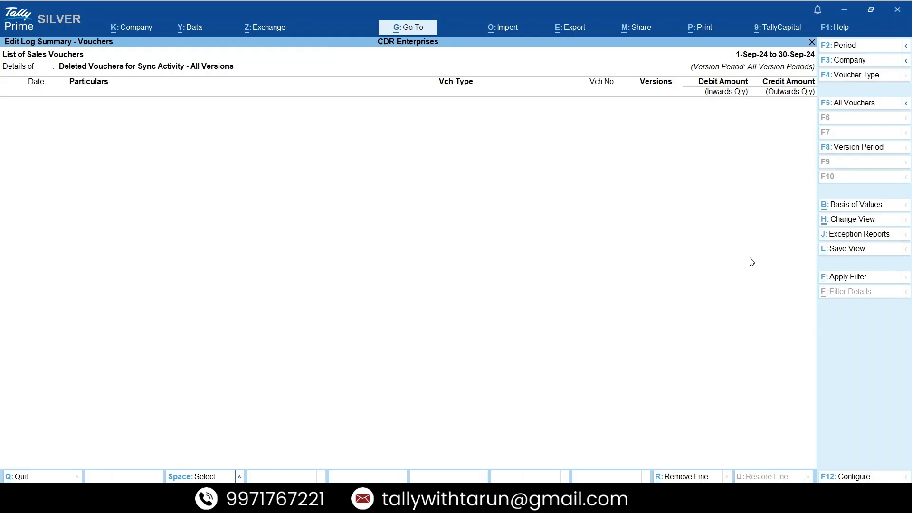
Step: Set the basis of values to Altered Vouchers with Manual Activity as the type of activity, and apply it to the report
{"action": "left_click", "coordinate": [832, 209]}
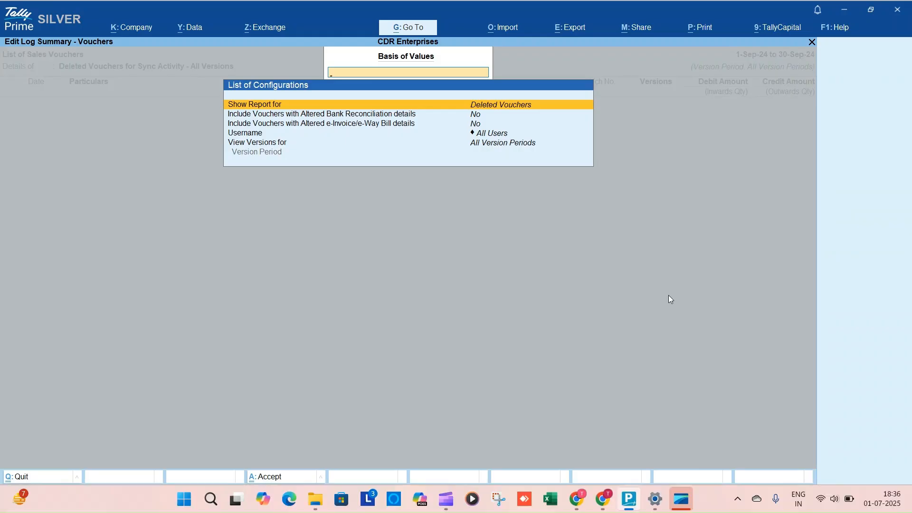
{"action": "key", "text": "Return"}
{"action": "key", "text": "Up"}
{"action": "key", "text": "Return"}
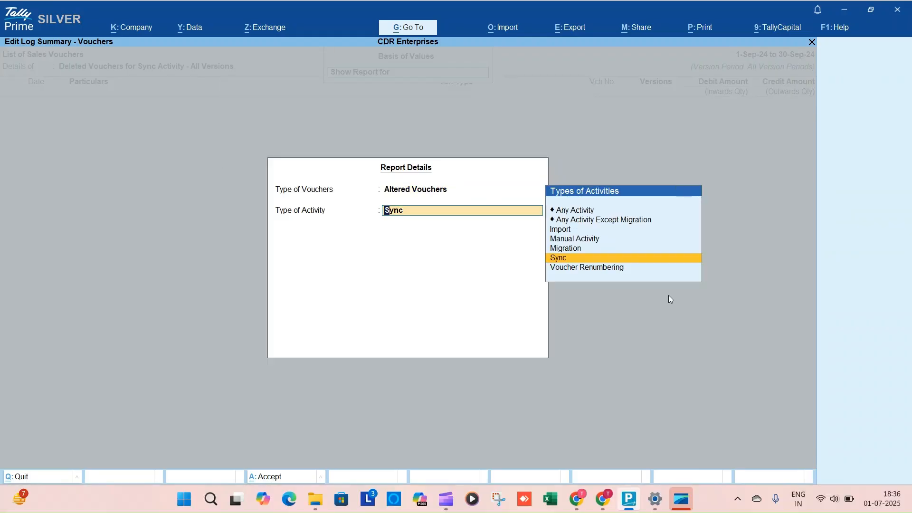
{"action": "key", "text": "Up"}
{"action": "key", "text": "Up"}
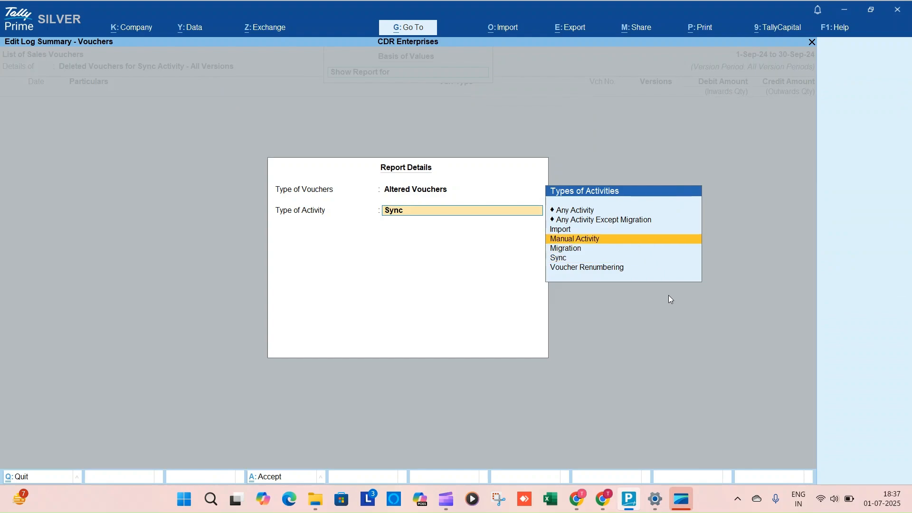
{"action": "key", "text": "Down"}
{"action": "key", "text": "Down"}
{"action": "key", "text": "Down"}
{"action": "key", "text": "Up"}
{"action": "key", "text": "Up"}
{"action": "key", "text": "Up"}
{"action": "key", "text": "Return"}
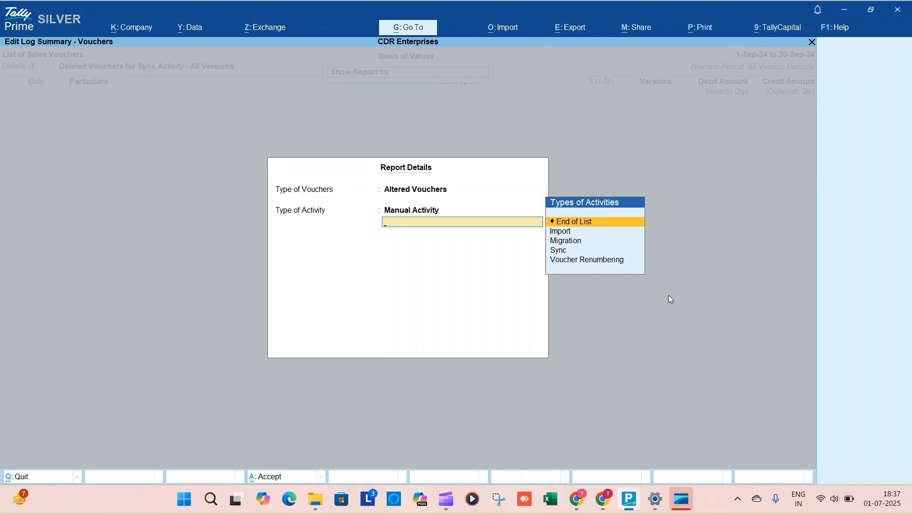
{"action": "key", "text": "Return"}
{"action": "key", "text": "Return"}
{"action": "key", "text": "ctrl+a"}
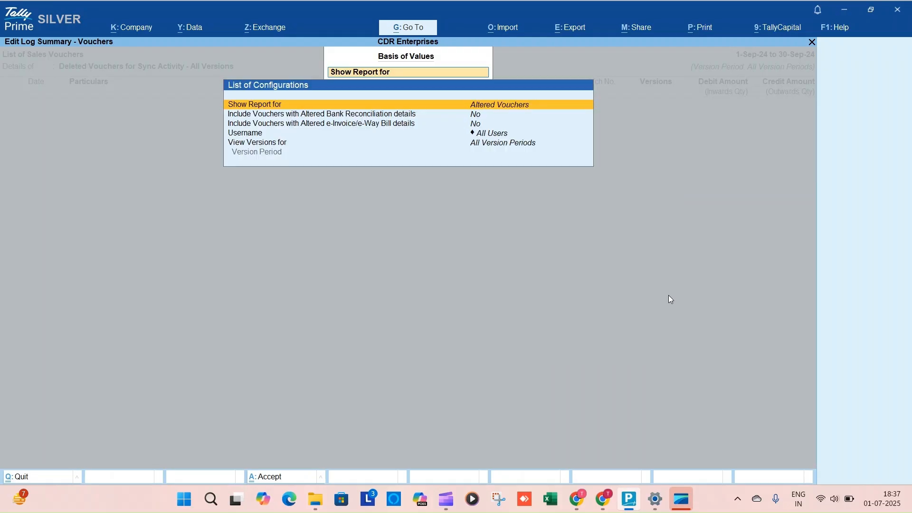
{"action": "key", "text": "ctrl+a"}
Step: Look through the September 2024 sales vouchers altered by manual activity, examining the versions, dates and users listed for each
{"action": "key", "text": "Down"}
{"action": "key", "text": "Down"}
{"action": "key", "text": "Down"}
{"action": "key", "text": "Down"}
{"action": "key", "text": "Down"}
{"action": "key", "text": "Down"}
{"action": "key", "text": "Down"}
{"action": "key", "text": "Down"}
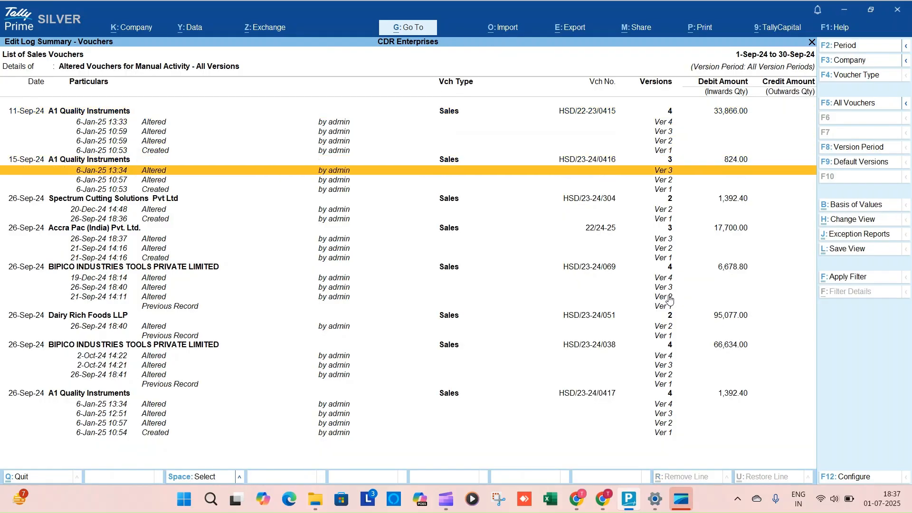
{"action": "key", "text": "Up"}
{"action": "key", "text": "Up"}
{"action": "key", "text": "Up"}
{"action": "key", "text": "Up"}
{"action": "key", "text": "Up"}
{"action": "key", "text": "Up"}
{"action": "key", "text": "Up"}
{"action": "key", "text": "Up"}
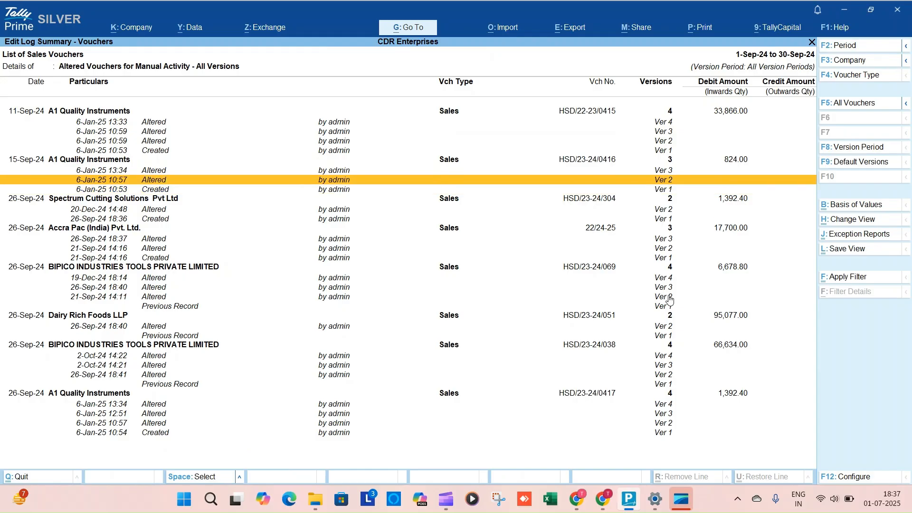
{"action": "key", "text": "Down"}
{"action": "key", "text": "Down"}
{"action": "key", "text": "Down"}
{"action": "key", "text": "Down"}
{"action": "key", "text": "Down"}
{"action": "key", "text": "Down"}
{"action": "key", "text": "Down"}
{"action": "key", "text": "Down"}
{"action": "key", "text": "Down"}
{"action": "key", "text": "Down"}
{"action": "key", "text": "Down"}
{"action": "key", "text": "Down"}
{"action": "key", "text": "Down"}
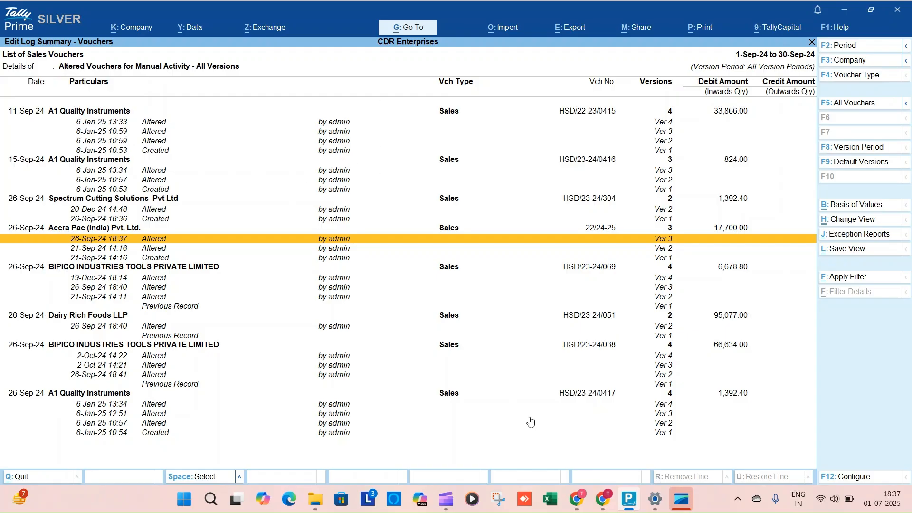
{"action": "key", "text": "Down"}
{"action": "key", "text": "Down"}
{"action": "key", "text": "Down"}
{"action": "key", "text": "Down"}
{"action": "key", "text": "Down"}
{"action": "key", "text": "Down"}
{"action": "key", "text": "Down"}
{"action": "key", "text": "Down"}
{"action": "key", "text": "Down"}
{"action": "key", "text": "Down"}
{"action": "key", "text": "Down"}
{"action": "key", "text": "Down"}
{"action": "key", "text": "Down"}
{"action": "key", "text": "Down"}
{"action": "key", "text": "Down"}
{"action": "key", "text": "Down"}
{"action": "key", "text": "Down"}
{"action": "key", "text": "Down"}
{"action": "key", "text": "Down"}
{"action": "key", "text": "Down"}
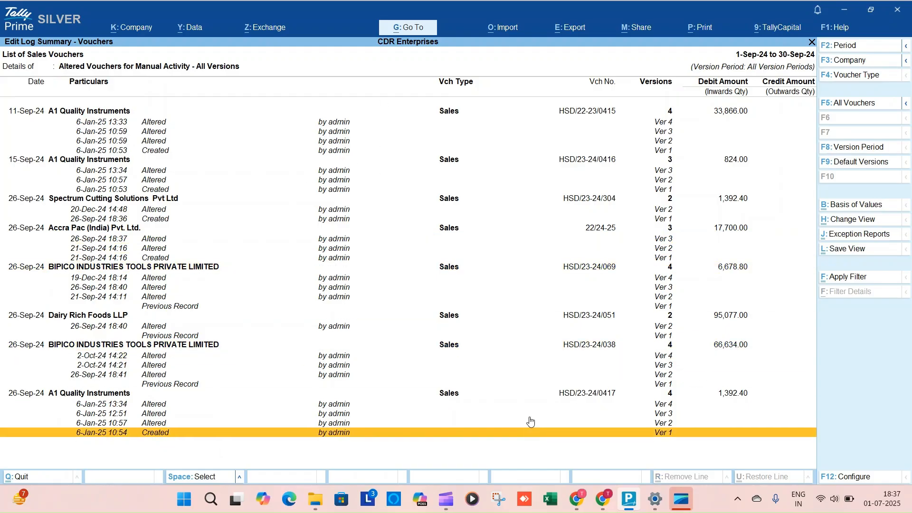
Step: Review the altered sales vouchers in reverse, from the last 26-Sep-24 entry back to the 11-Sep-24 A1 Quality Instruments voucher
{"action": "key", "text": "Up"}
{"action": "key", "text": "Up"}
{"action": "key", "text": "Up"}
{"action": "key", "text": "Up"}
{"action": "key", "text": "Up"}
{"action": "key", "text": "Up"}
{"action": "key", "text": "Up"}
{"action": "key", "text": "Up"}
{"action": "key", "text": "Up"}
{"action": "key", "text": "Up"}
{"action": "key", "text": "Up"}
{"action": "key", "text": "Up"}
{"action": "key", "text": "Up"}
{"action": "key", "text": "Up"}
{"action": "key", "text": "Up"}
{"action": "key", "text": "Up"}
{"action": "key", "text": "Up"}
{"action": "key", "text": "Up"}
{"action": "key", "text": "Up"}
{"action": "key", "text": "Up"}
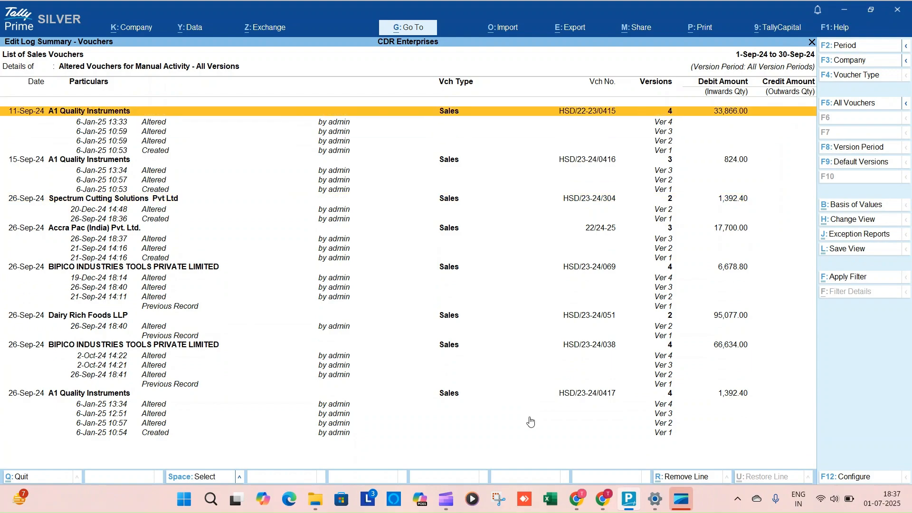
Step: Set the report's basis of values to exclude altered bank reconciliation details but include vouchers with altered e-Invoice/e-Way Bill details
{"action": "left_click", "coordinate": [851, 210]}
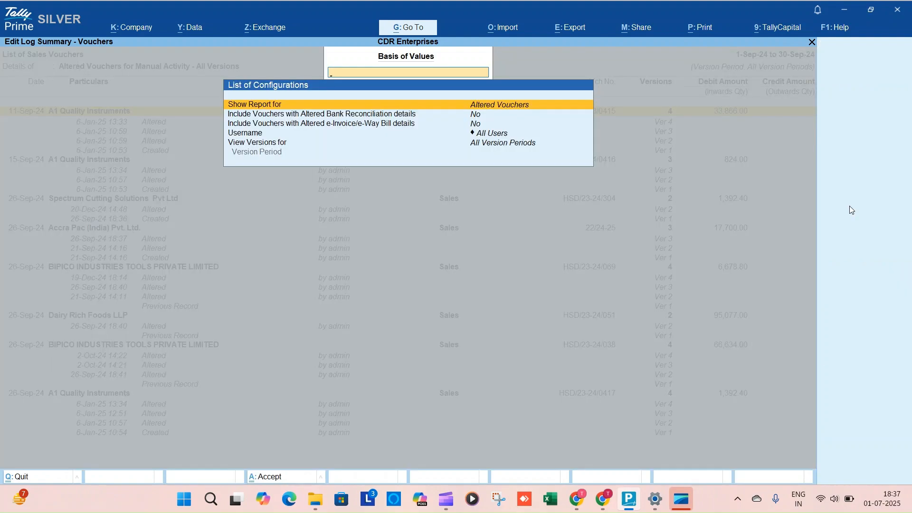
{"action": "key", "text": "Down"}
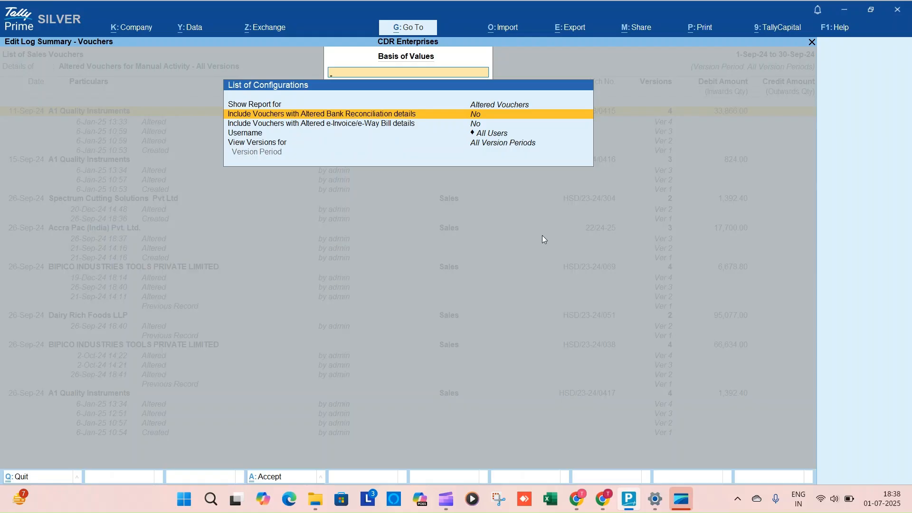
{"action": "key", "text": "Return"}
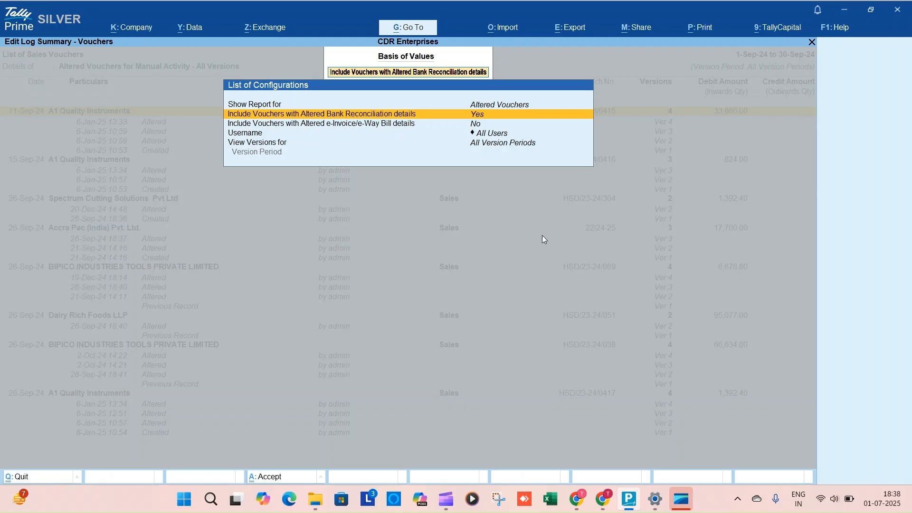
{"action": "key", "text": "Return"}
{"action": "key", "text": "Down"}
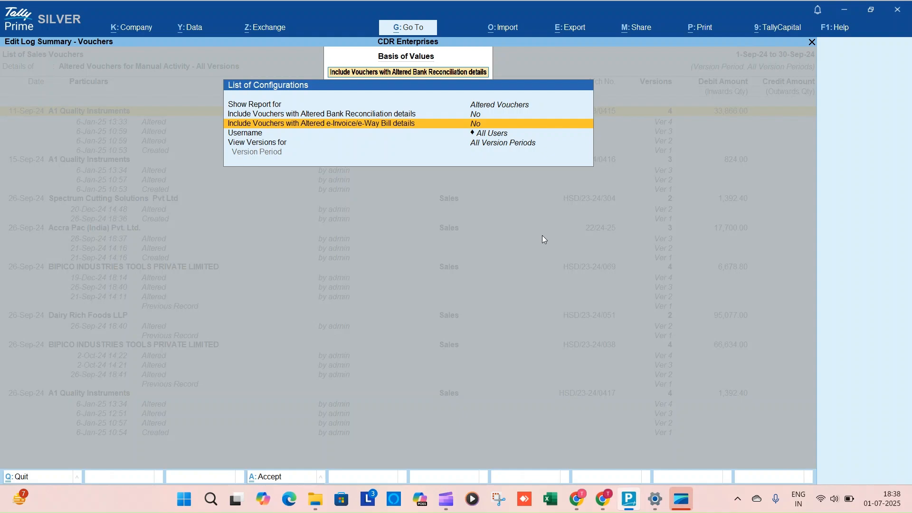
{"action": "key", "text": "y"}
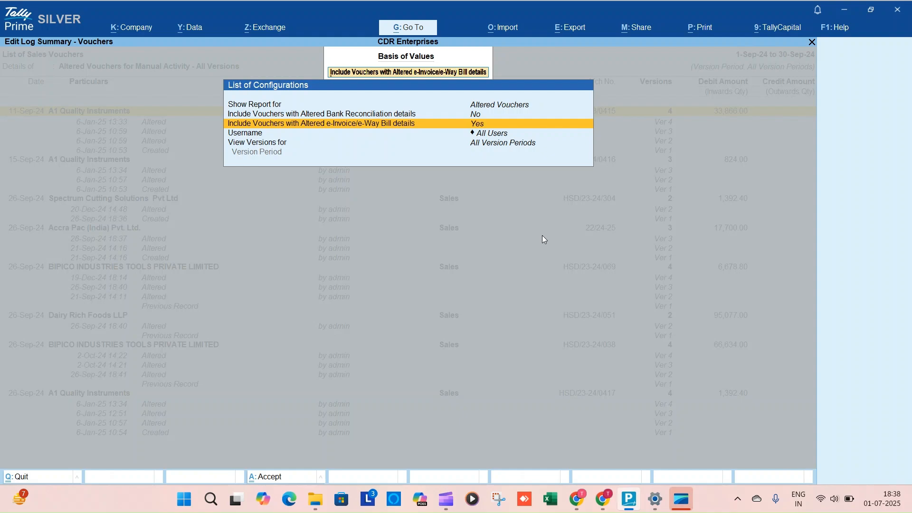
{"action": "key", "text": "ctrl+a"}
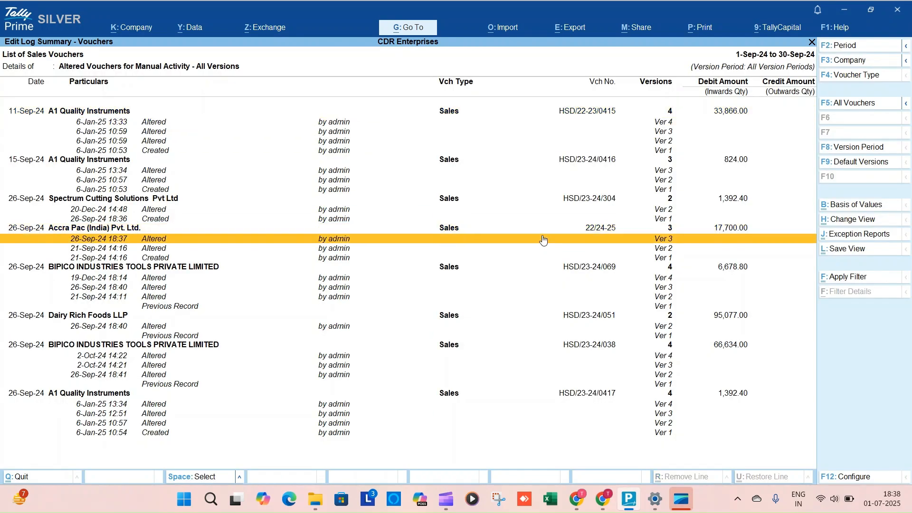
Step: Examine the refreshed sales voucher list for versions with altered e-Invoice/e-Way Bill details
{"action": "key", "text": "Down"}
{"action": "key", "text": "Down"}
{"action": "key", "text": "Down"}
{"action": "key", "text": "Down"}
{"action": "key", "text": "Down"}
{"action": "key", "text": "Down"}
{"action": "key", "text": "Down"}
{"action": "key", "text": "Down"}
{"action": "key", "text": "Down"}
{"action": "key", "text": "Down"}
{"action": "key", "text": "Down"}
{"action": "key", "text": "Down"}
{"action": "key", "text": "Down"}
{"action": "key", "text": "Down"}
{"action": "key", "text": "Down"}
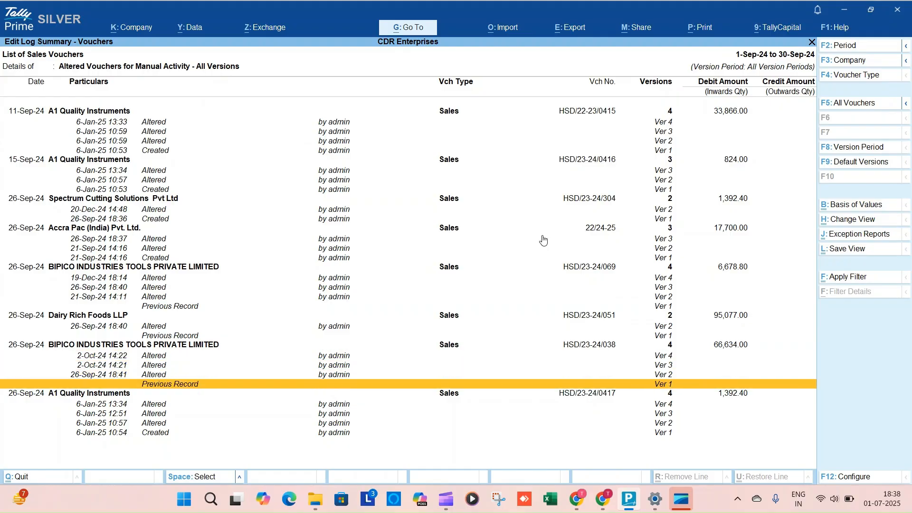
{"action": "key", "text": "Down"}
{"action": "key", "text": "Down"}
{"action": "key", "text": "Down"}
{"action": "key", "text": "Down"}
{"action": "key", "text": "Down"}
{"action": "key", "text": "Up"}
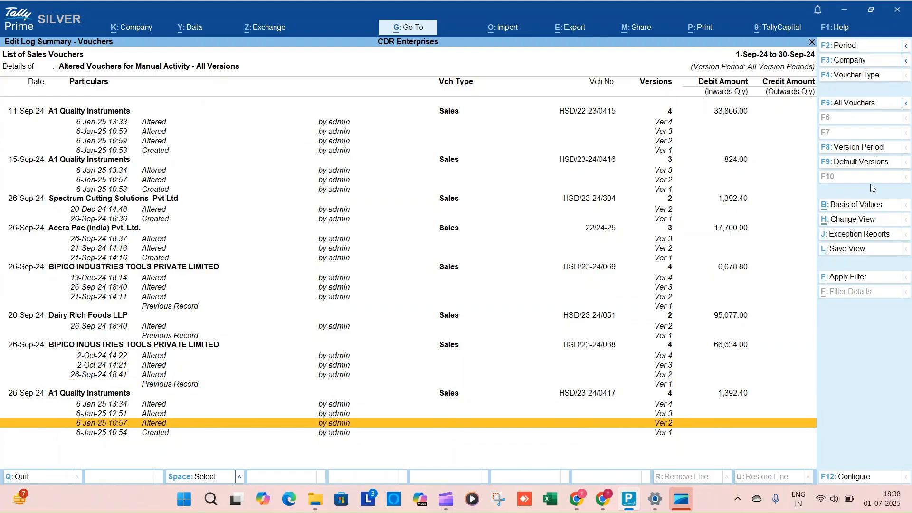
Step: Check which users the report's basis of values can be filtered by, and keep All Users
{"action": "left_click", "coordinate": [852, 205]}
{"action": "key", "text": "Down"}
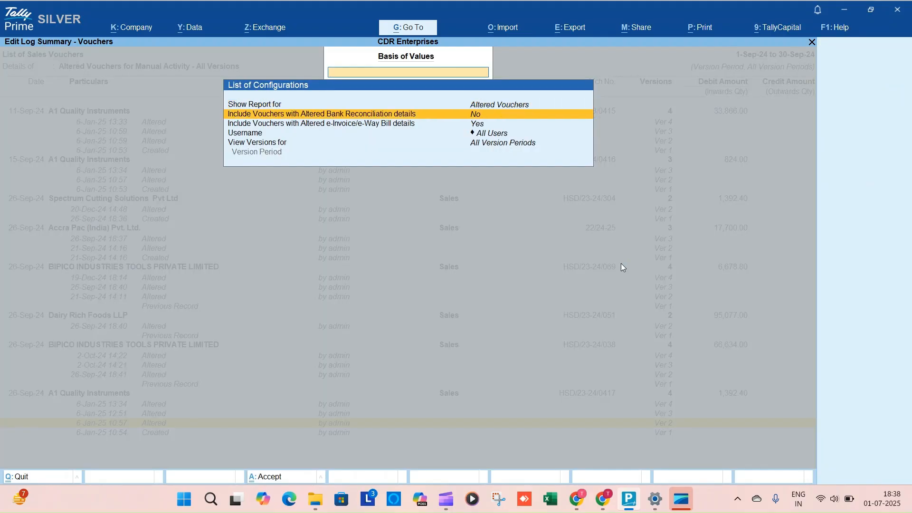
{"action": "key", "text": "Down"}
{"action": "key", "text": "Down"}
{"action": "key", "text": "Return"}
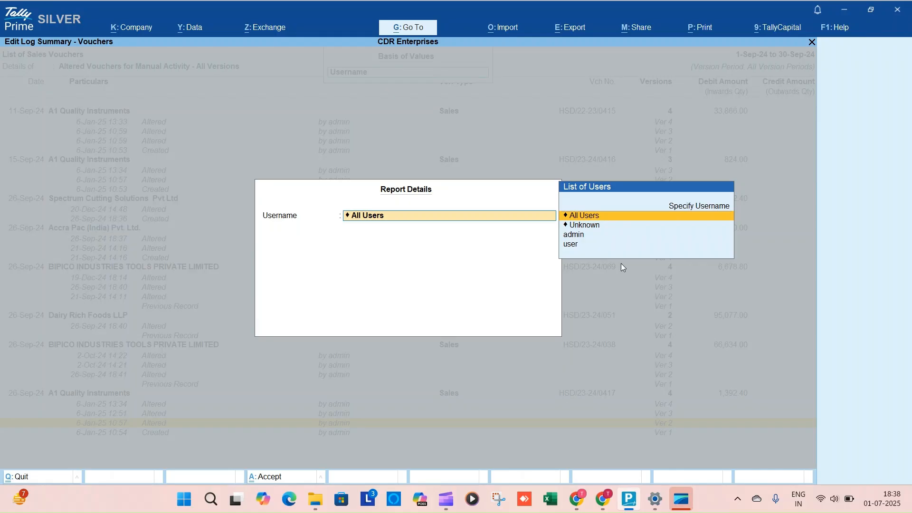
{"action": "key", "text": "Down"}
{"action": "key", "text": "Down"}
{"action": "key", "text": "Down"}
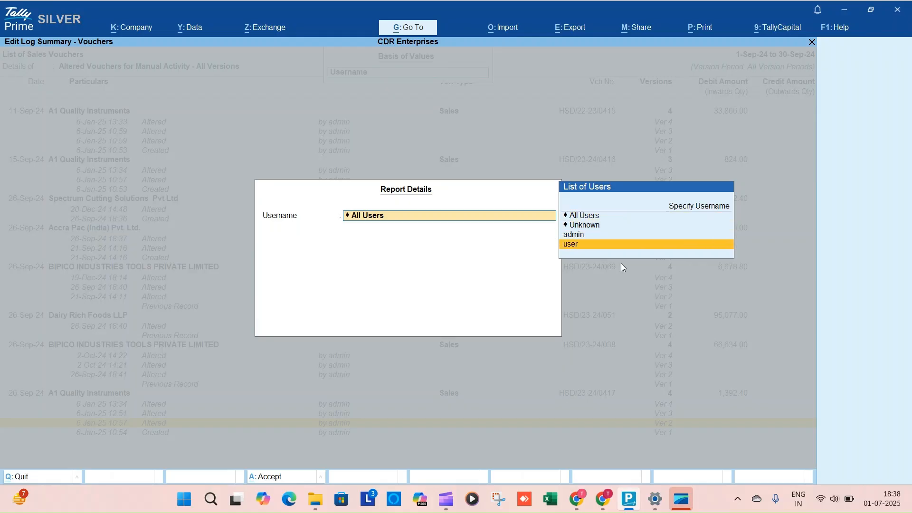
{"action": "key", "text": "Up"}
{"action": "key", "text": "Up"}
{"action": "key", "text": "Up"}
{"action": "key", "text": "Return"}
Step: Check the version period choices in the basis of values, and keep All Version Periods
{"action": "key", "text": "Down"}
{"action": "key", "text": "Down"}
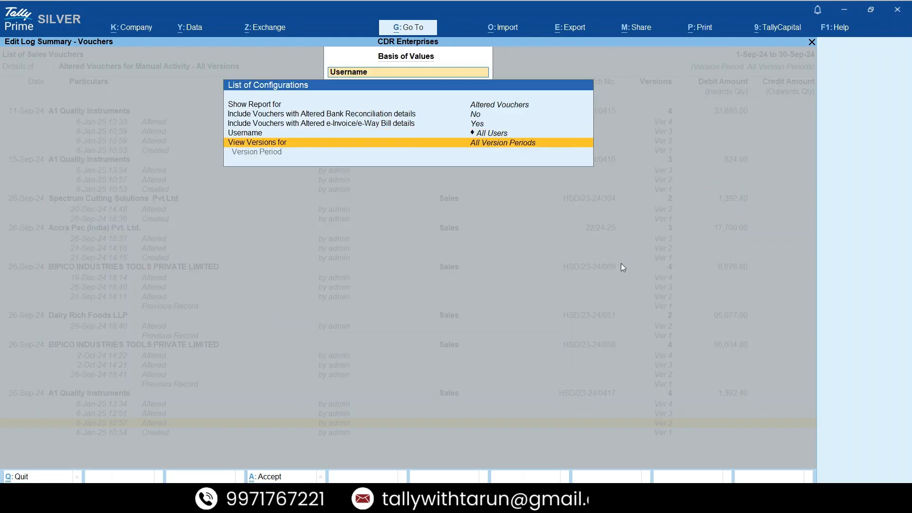
{"action": "key", "text": "Up"}
{"action": "key", "text": "Return"}
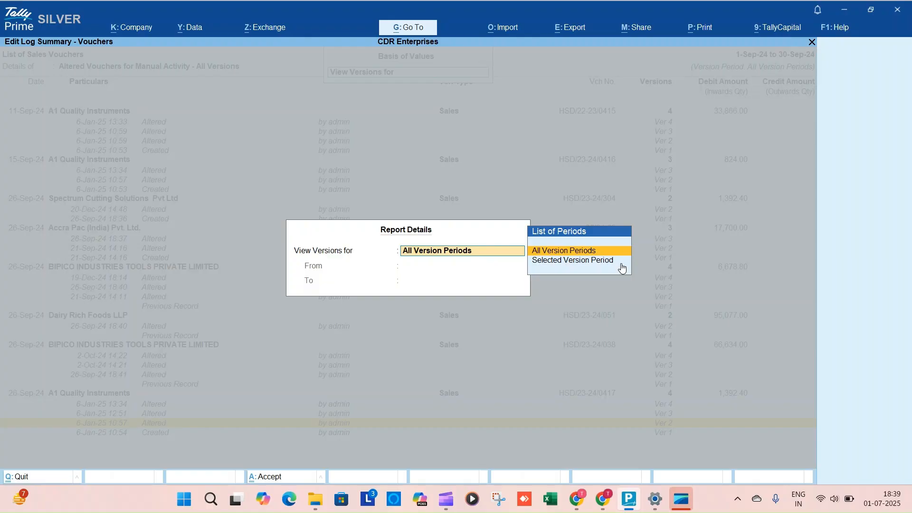
{"action": "key", "text": "Return"}
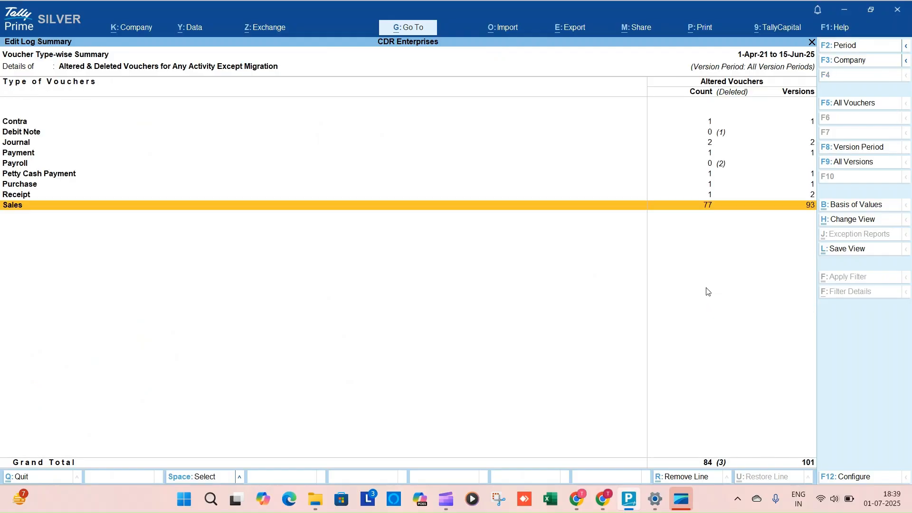
Step: Leave the voucher edit log and open the master-wise Edit Log Summary
{"action": "key", "text": "Escape"}
{"action": "key", "text": "Escape"}
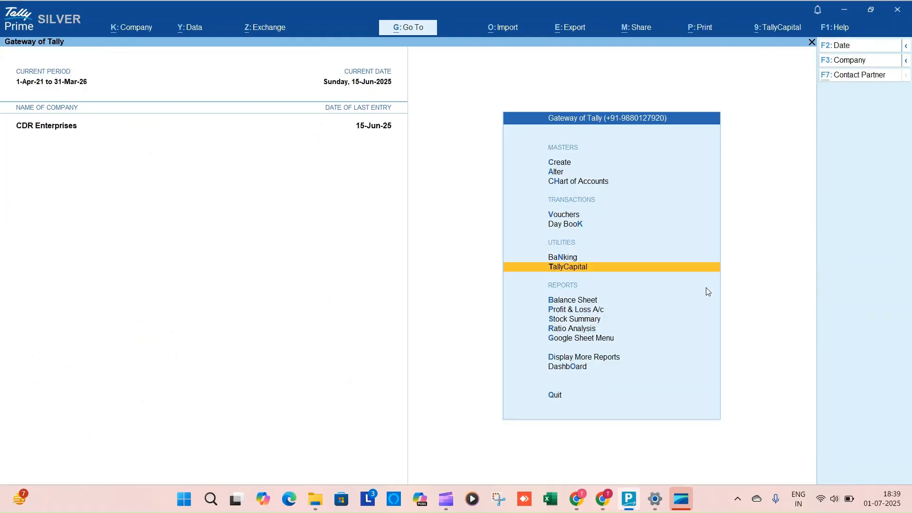
{"action": "key", "text": "alt+g"}
{"action": "type", "text": "Edi"}
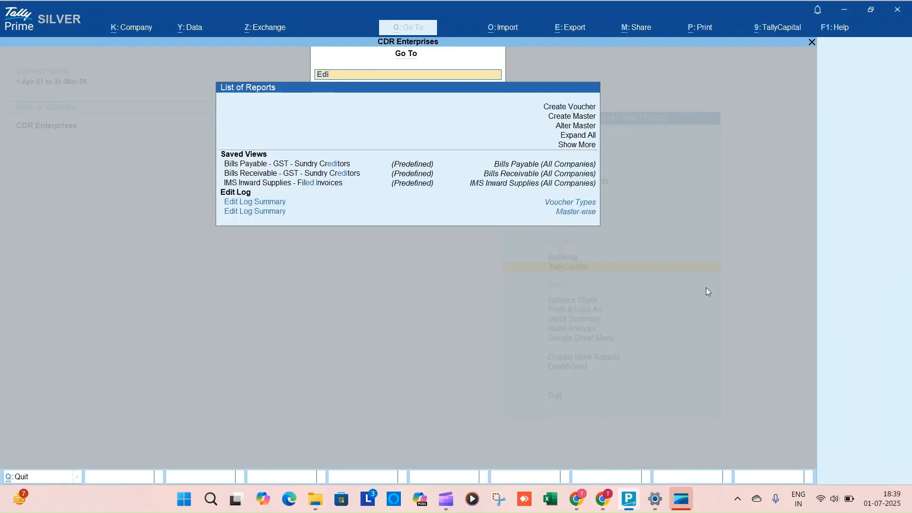
{"action": "type", "text": "t"}
{"action": "key", "text": "Down"}
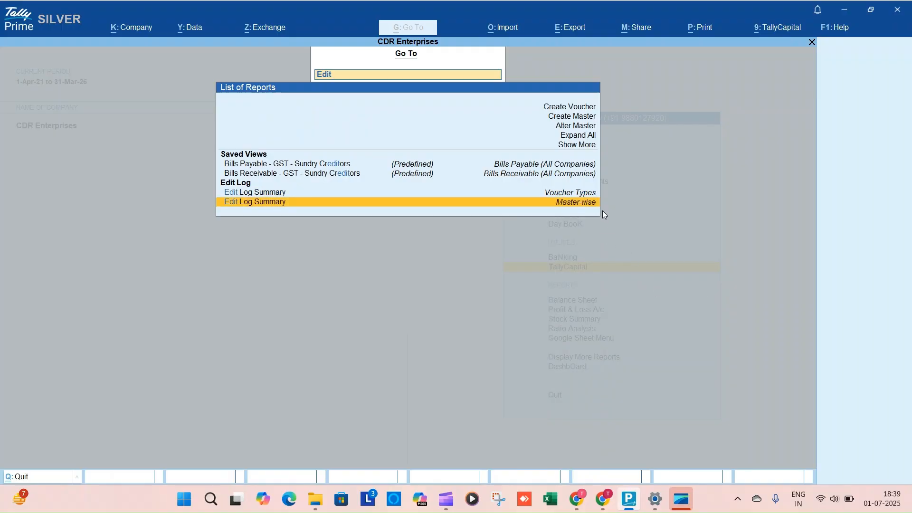
{"action": "key", "text": "Return"}
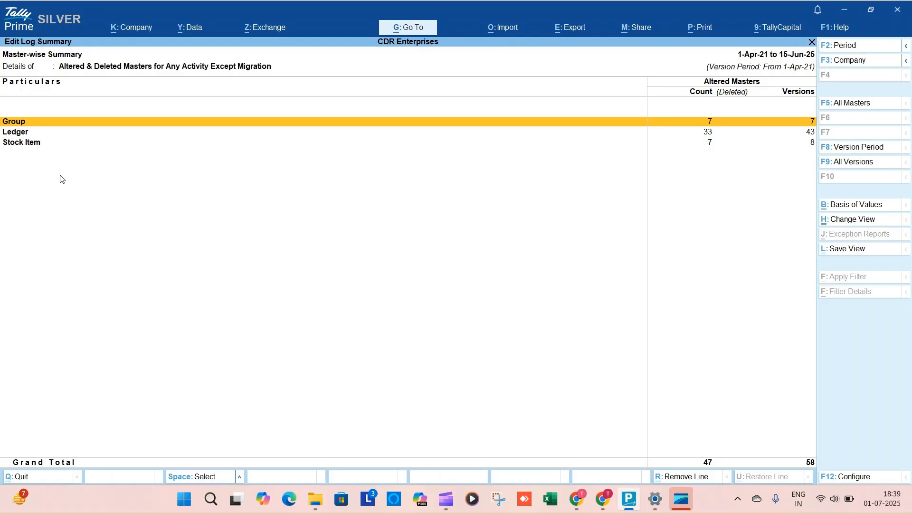
Step: Drill down from the master-wise summary into the list of altered and deleted ledgers
{"action": "key", "text": "Down"}
{"action": "key", "text": "Down"}
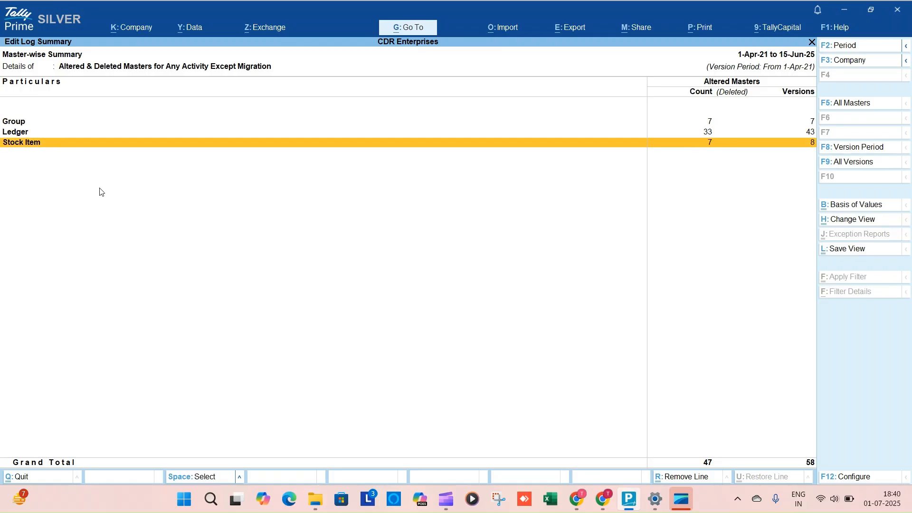
{"action": "key", "text": "Up"}
{"action": "key", "text": "Up"}
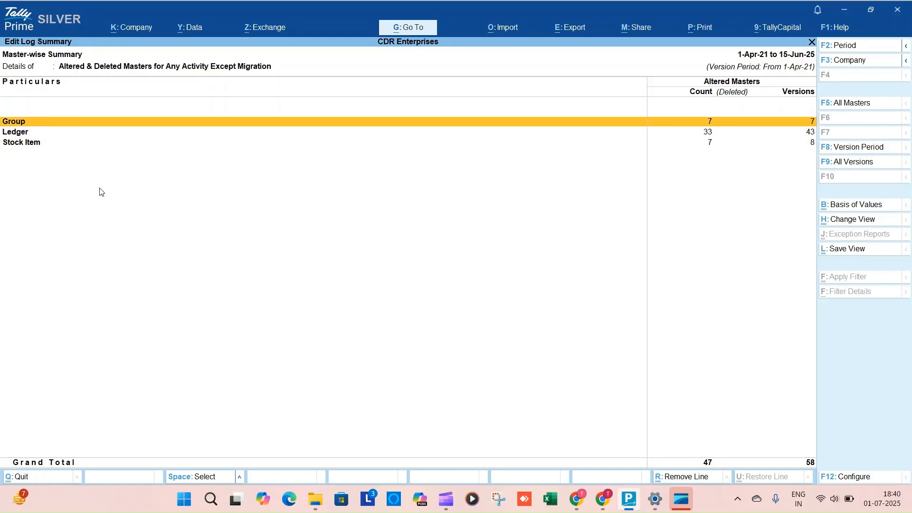
{"action": "key", "text": "Down"}
{"action": "key", "text": "Return"}
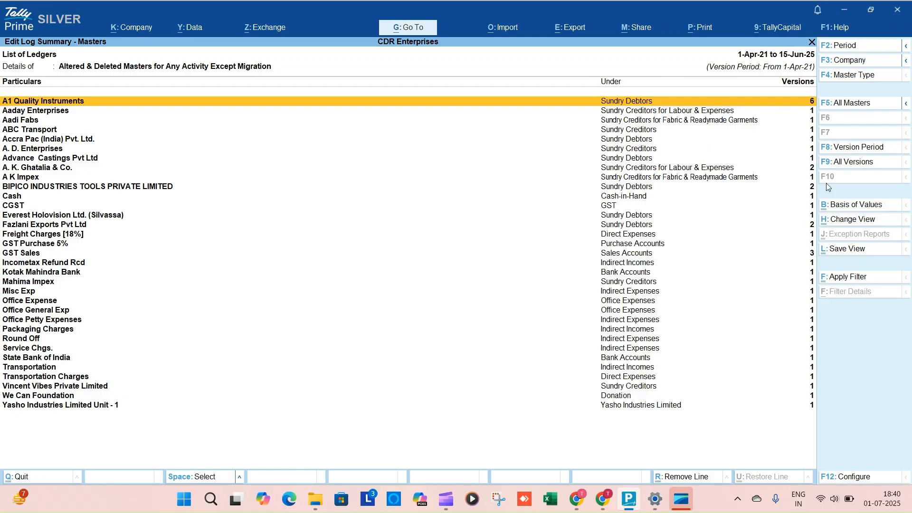
Step: Show all versions of the ledgers in detailed format
{"action": "left_click", "coordinate": [856, 168]}
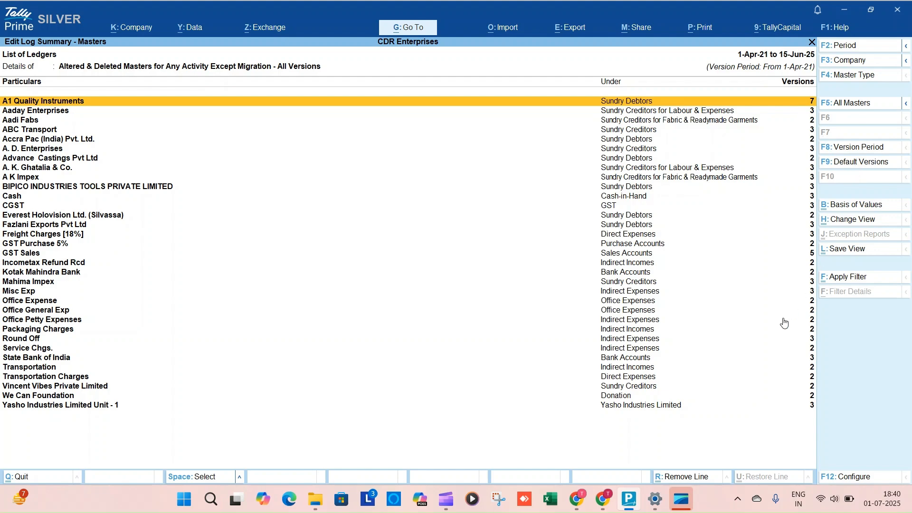
{"action": "key", "text": "alt"}
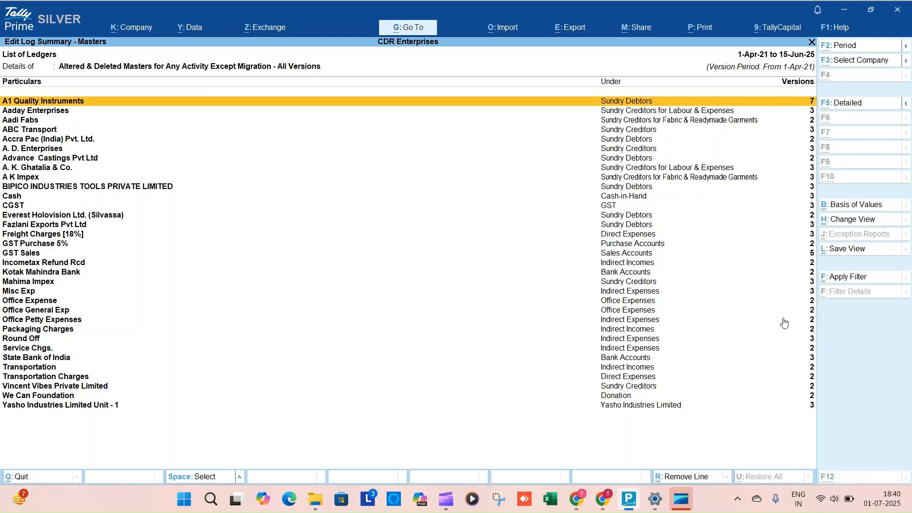
{"action": "key", "text": "alt+F5"}
Step: Look through the detailed ledger list, examining each version's date, type of change and user
{"action": "key", "text": "Down"}
{"action": "key", "text": "Down"}
{"action": "key", "text": "Down"}
{"action": "key", "text": "Down"}
{"action": "key", "text": "Down"}
{"action": "key", "text": "Down"}
{"action": "key", "text": "Down"}
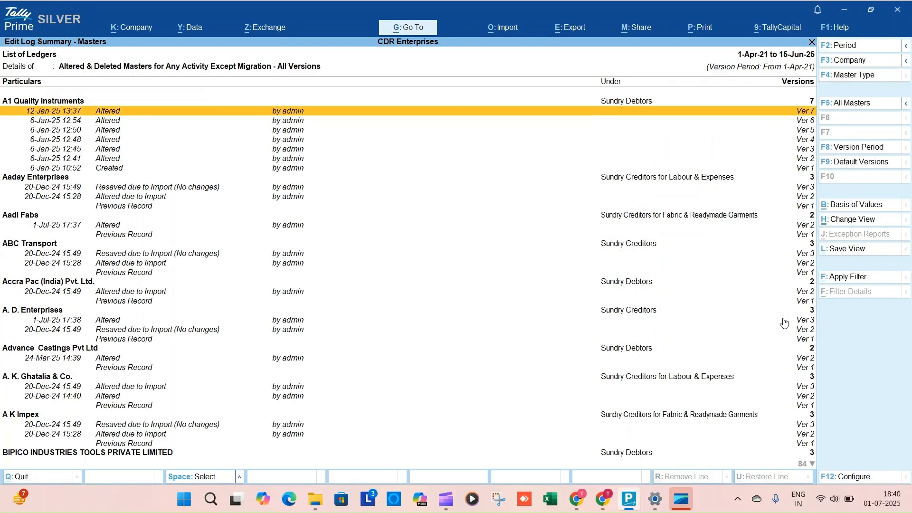
{"action": "key", "text": "Down"}
{"action": "key", "text": "Down"}
{"action": "key", "text": "Down"}
{"action": "key", "text": "Down"}
{"action": "key", "text": "Down"}
{"action": "key", "text": "Down"}
{"action": "key", "text": "Down"}
{"action": "key", "text": "Down"}
{"action": "key", "text": "Down"}
{"action": "key", "text": "Down"}
{"action": "key", "text": "Down"}
{"action": "key", "text": "Down"}
{"action": "key", "text": "Down"}
{"action": "key", "text": "Down"}
{"action": "key", "text": "Down"}
{"action": "key", "text": "Down"}
{"action": "key", "text": "Down"}
{"action": "key", "text": "Down"}
{"action": "key", "text": "Down"}
{"action": "key", "text": "Down"}
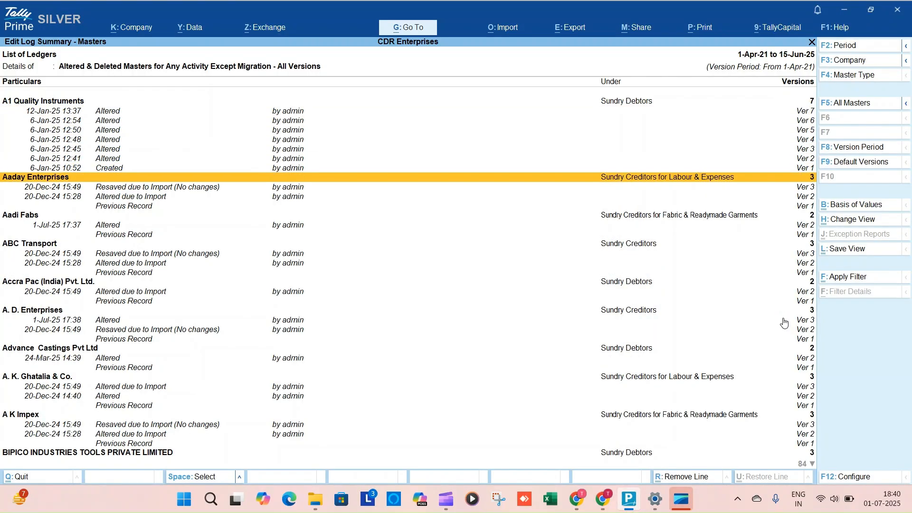
{"action": "key", "text": "Down"}
{"action": "key", "text": "Down"}
{"action": "key", "text": "Down"}
{"action": "key", "text": "Down"}
{"action": "key", "text": "Down"}
{"action": "key", "text": "Down"}
{"action": "key", "text": "Down"}
{"action": "key", "text": "Down"}
{"action": "key", "text": "Down"}
{"action": "key", "text": "Down"}
{"action": "key", "text": "Down"}
{"action": "key", "text": "Down"}
{"action": "key", "text": "Down"}
{"action": "key", "text": "Down"}
{"action": "key", "text": "Down"}
{"action": "key", "text": "Down"}
{"action": "key", "text": "Down"}
{"action": "key", "text": "Down"}
{"action": "key", "text": "Down"}
{"action": "key", "text": "Down"}
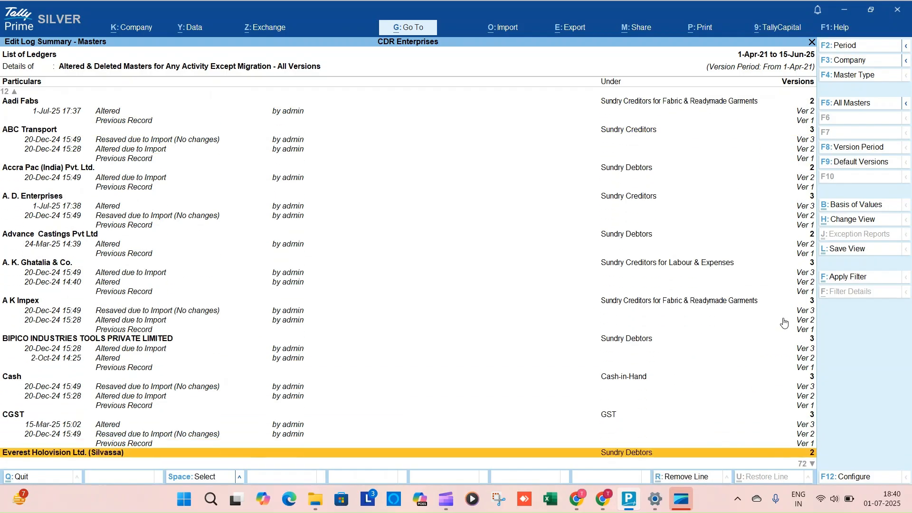
{"action": "key", "text": "Down"}
{"action": "key", "text": "Down"}
{"action": "key", "text": "Down"}
{"action": "key", "text": "Down"}
{"action": "key", "text": "Down"}
{"action": "key", "text": "Down"}
{"action": "key", "text": "Down"}
{"action": "key", "text": "Down"}
{"action": "key", "text": "Down"}
{"action": "key", "text": "Down"}
{"action": "key", "text": "Down"}
{"action": "key", "text": "Down"}
{"action": "key", "text": "Down"}
{"action": "key", "text": "Down"}
{"action": "key", "text": "Down"}
{"action": "key", "text": "Down"}
{"action": "key", "text": "Down"}
{"action": "key", "text": "Down"}
{"action": "key", "text": "Down"}
{"action": "key", "text": "Down"}
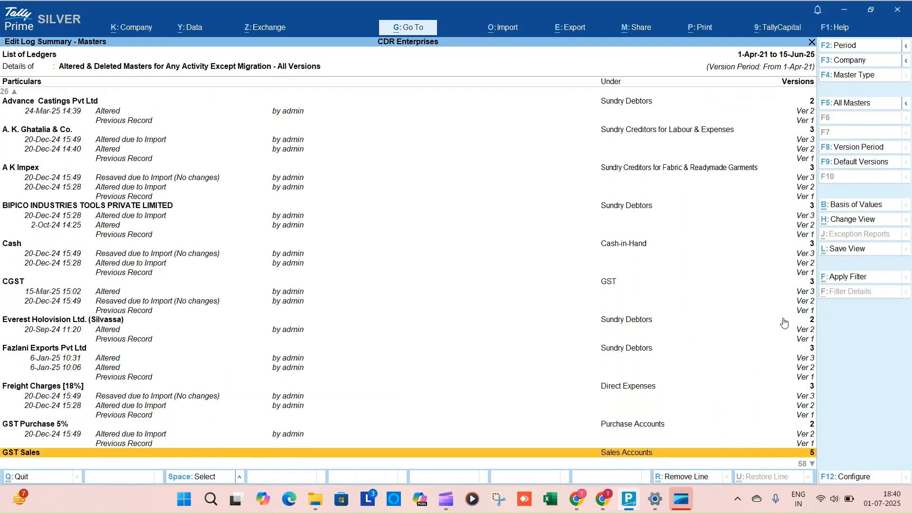
{"action": "key", "text": "Down"}
{"action": "key", "text": "Down"}
{"action": "key", "text": "Down"}
{"action": "key", "text": "Down"}
{"action": "key", "text": "Down"}
{"action": "key", "text": "Down"}
{"action": "key", "text": "Down"}
{"action": "key", "text": "Down"}
{"action": "key", "text": "Down"}
{"action": "key", "text": "Down"}
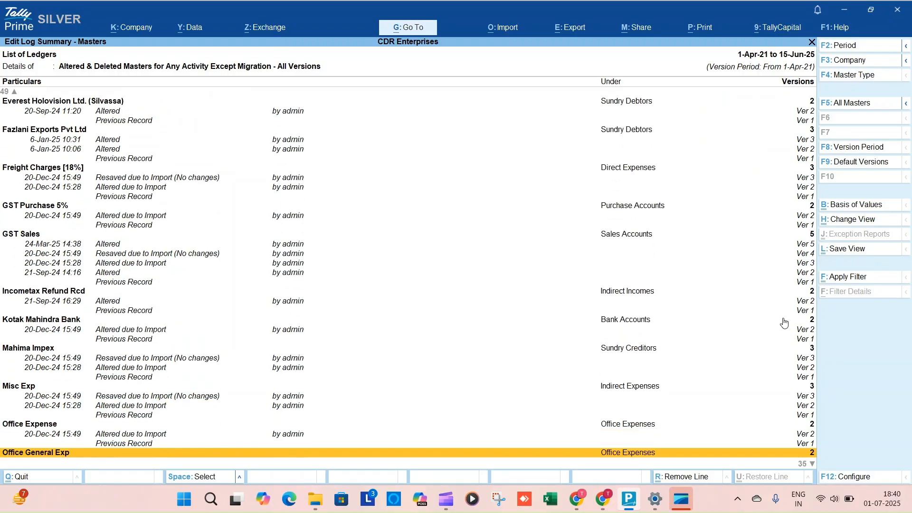
Step: View the differences between versions 1 and 2 of the Misc Exp ledger, and return to the ledger list
{"action": "key", "text": "Up"}
{"action": "key", "text": "Up"}
{"action": "key", "text": "Up"}
{"action": "key", "text": "Up"}
{"action": "key", "text": "Up"}
{"action": "key", "text": "Up"}
{"action": "key", "text": "Up"}
{"action": "key", "text": "Up"}
{"action": "key", "text": "Up"}
{"action": "key", "text": "Up"}
{"action": "key", "text": "Up"}
{"action": "key", "text": "Up"}
{"action": "key", "text": "Up"}
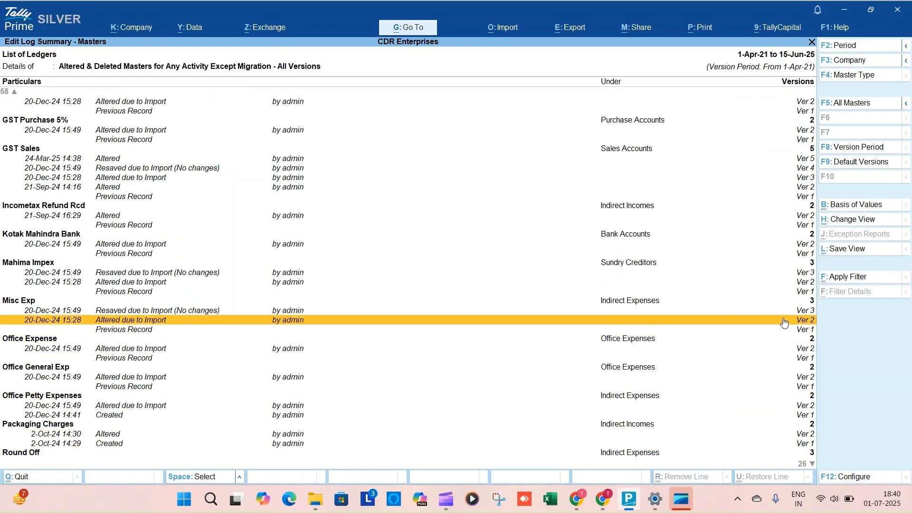
{"action": "key", "text": "Return"}
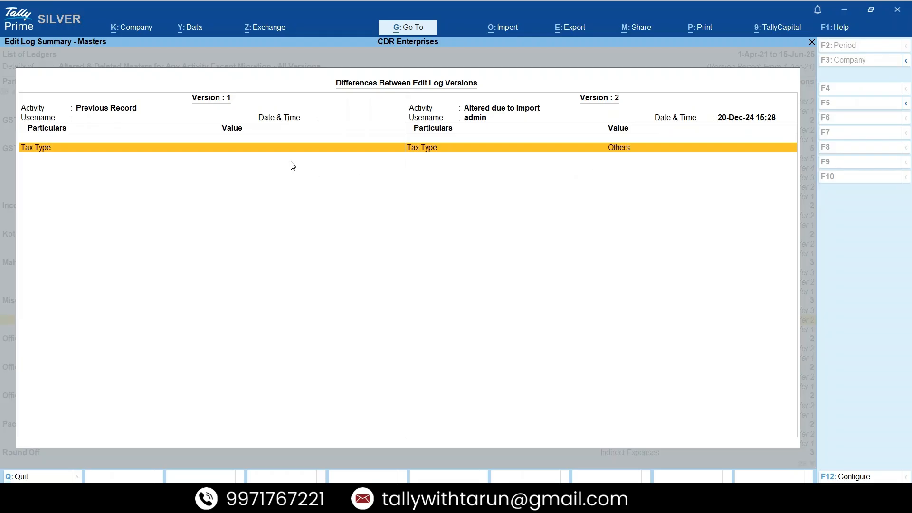
{"action": "key", "text": "Escape"}
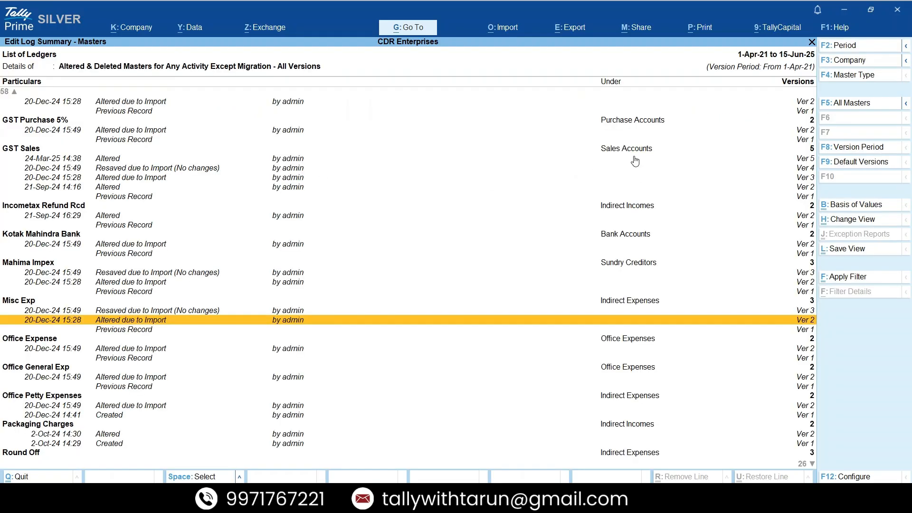
Step: View what changed in version 2 of the Mahima Impex ledger, and close the version comparison
{"action": "key", "text": "Up"}
{"action": "key", "text": "Up"}
{"action": "key", "text": "Up"}
{"action": "key", "text": "Up"}
{"action": "key", "text": "Up"}
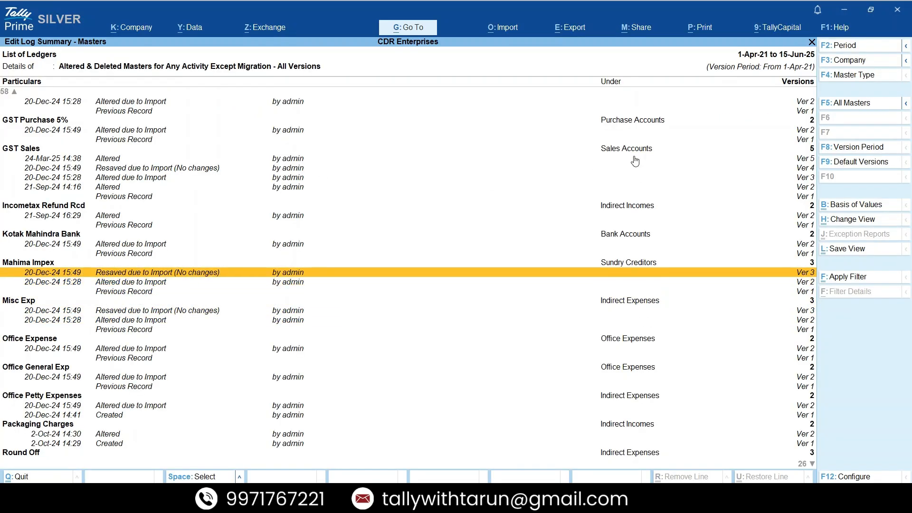
{"action": "key", "text": "Down"}
{"action": "key", "text": "Return"}
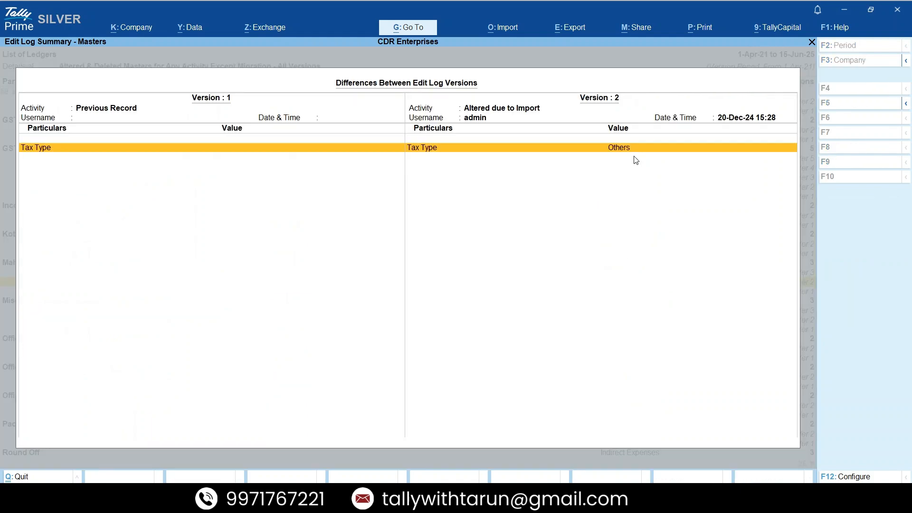
{"action": "key", "text": "Escape"}
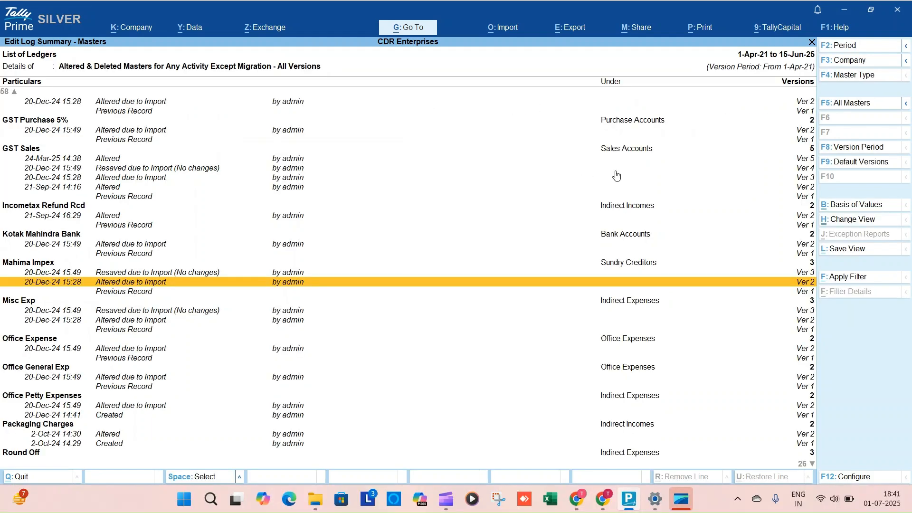
Step: Compare version 3 of the GST Sales ledger with its version 2, and close the comparison
{"action": "key", "text": "Down"}
{"action": "key", "text": "Down"}
{"action": "key", "text": "Up"}
{"action": "key", "text": "Up"}
{"action": "key", "text": "Up"}
{"action": "key", "text": "Up"}
{"action": "key", "text": "Up"}
{"action": "key", "text": "Up"}
{"action": "key", "text": "Up"}
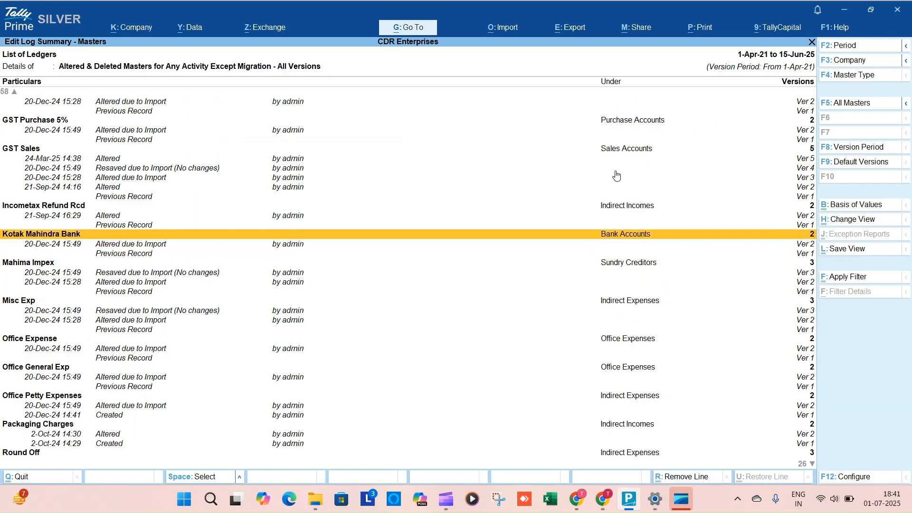
{"action": "key", "text": "Up"}
{"action": "key", "text": "Up"}
{"action": "key", "text": "Down"}
{"action": "key", "text": "Down"}
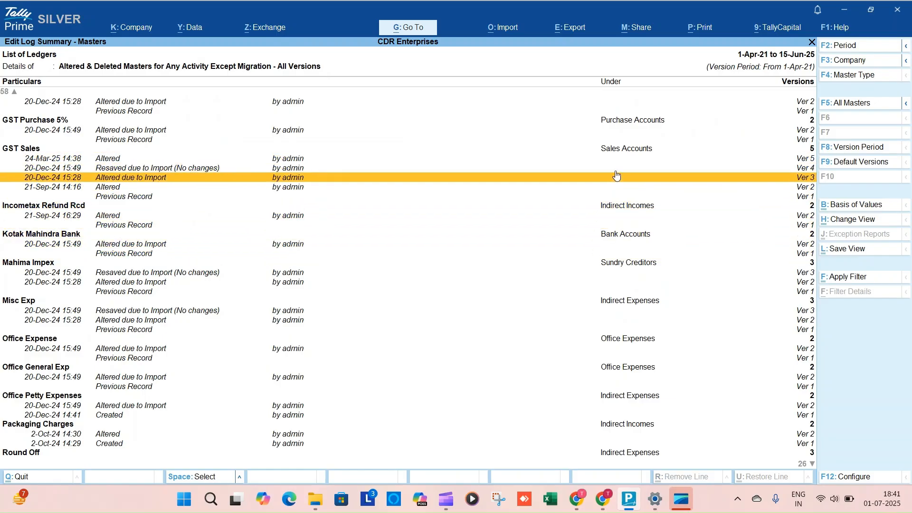
{"action": "key", "text": "Down"}
{"action": "key", "text": "Up"}
{"action": "key", "text": "Return"}
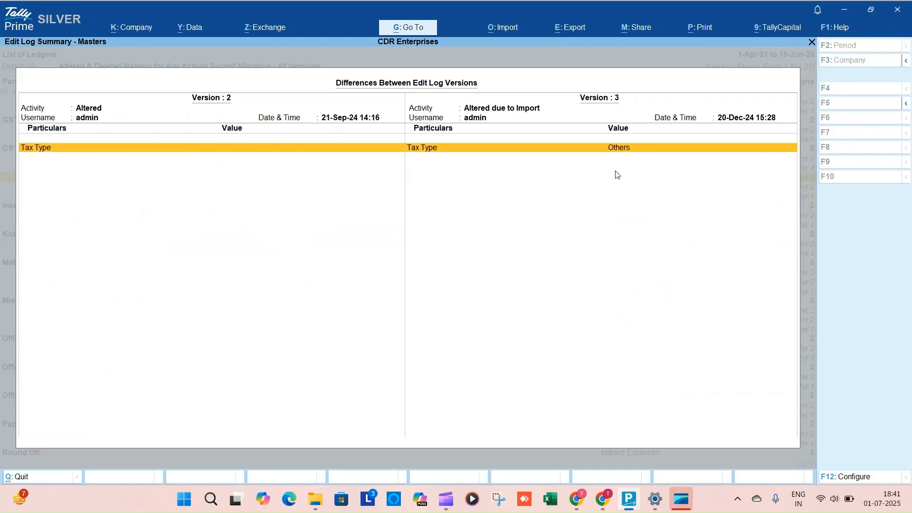
{"action": "key", "text": "Escape"}
Step: Try to view the differences for version 4 of the GST Sales ledger, resaved due to import
{"action": "key", "text": "Up"}
{"action": "key", "text": "Return"}
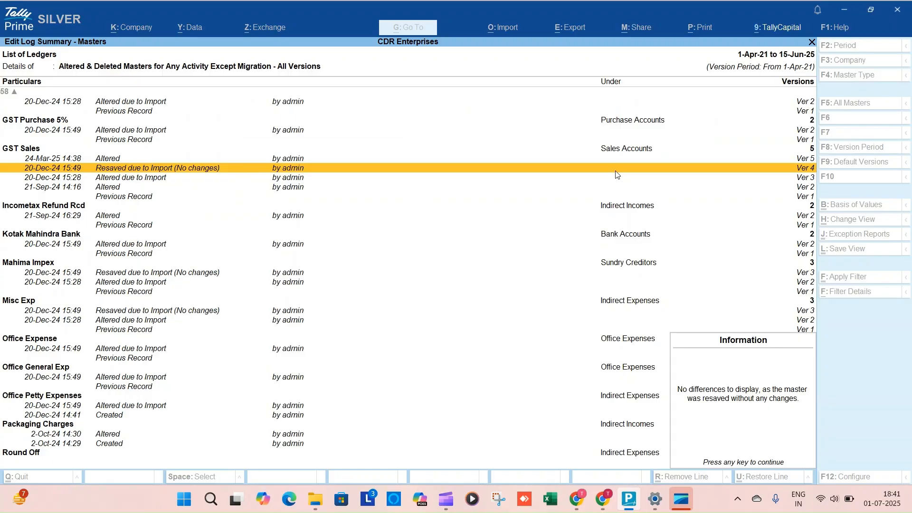
{"action": "key", "text": "Escape"}
{"action": "key", "text": "Return"}
{"action": "key", "text": "Escape"}
{"action": "key", "text": "Down"}
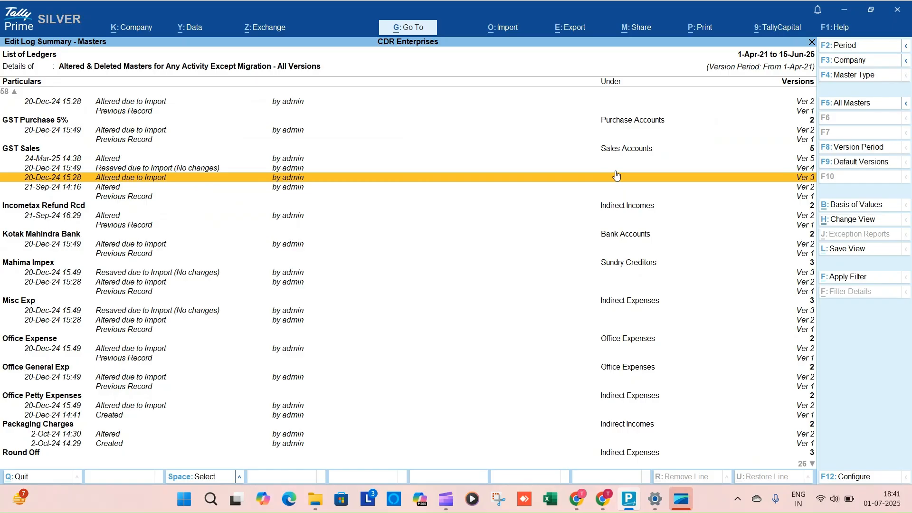
{"action": "key", "text": "Up"}
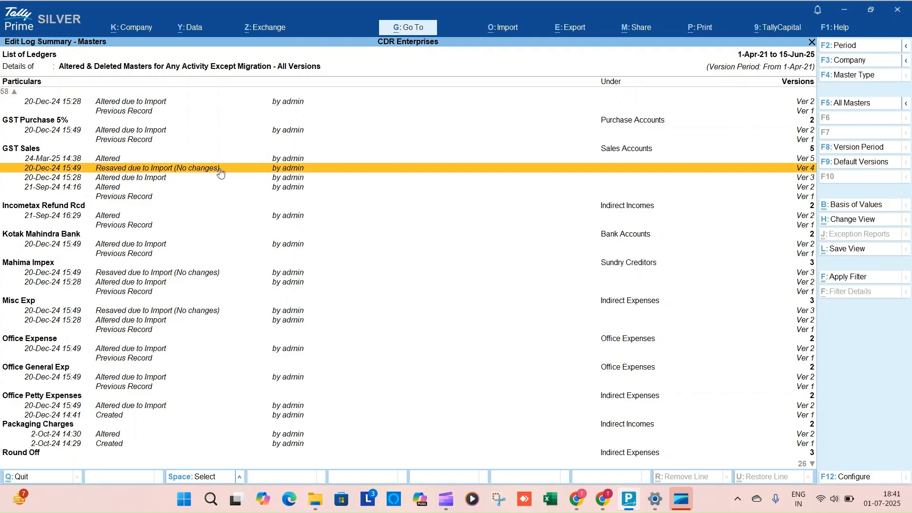
{"action": "key", "text": "Down"}
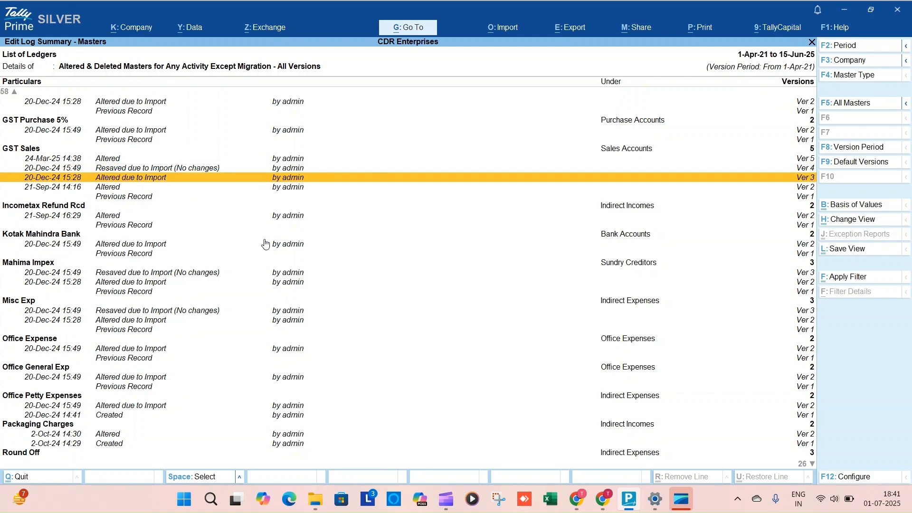
{"action": "key", "text": "Up"}
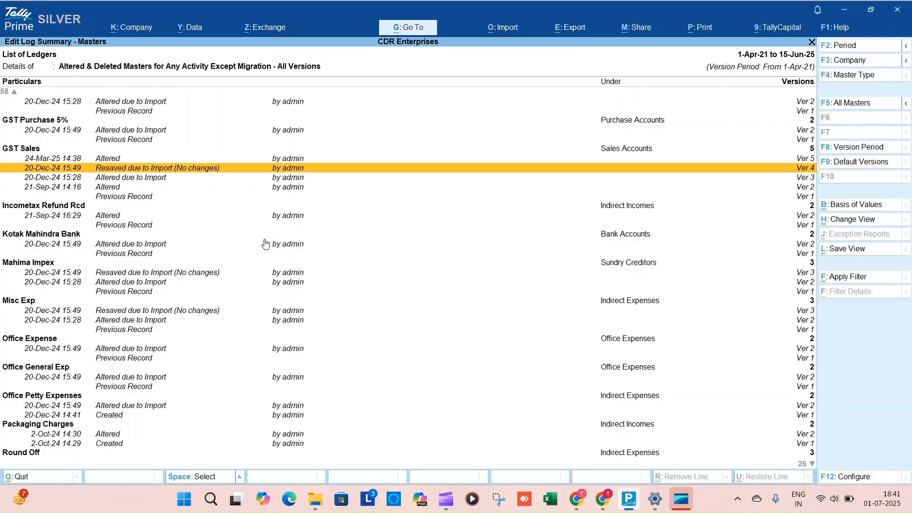
{"action": "key", "text": "Return"}
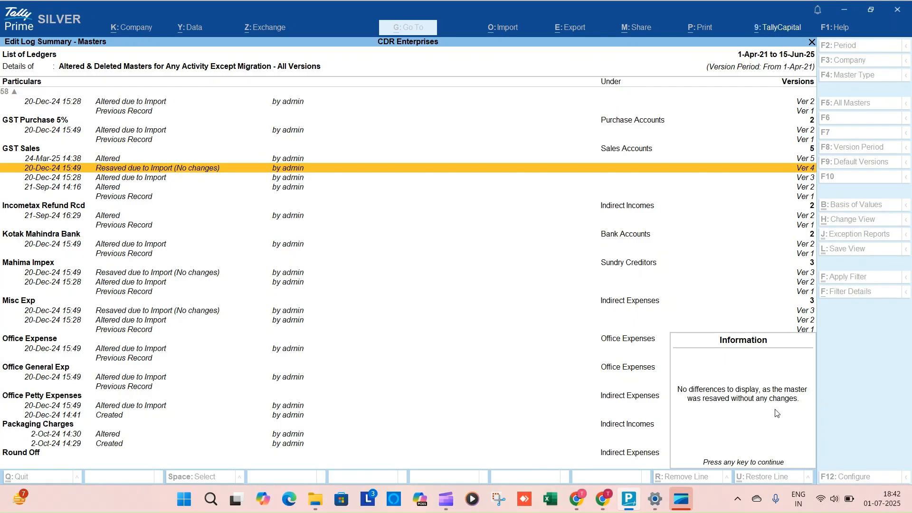
{"action": "key", "text": "Escape"}
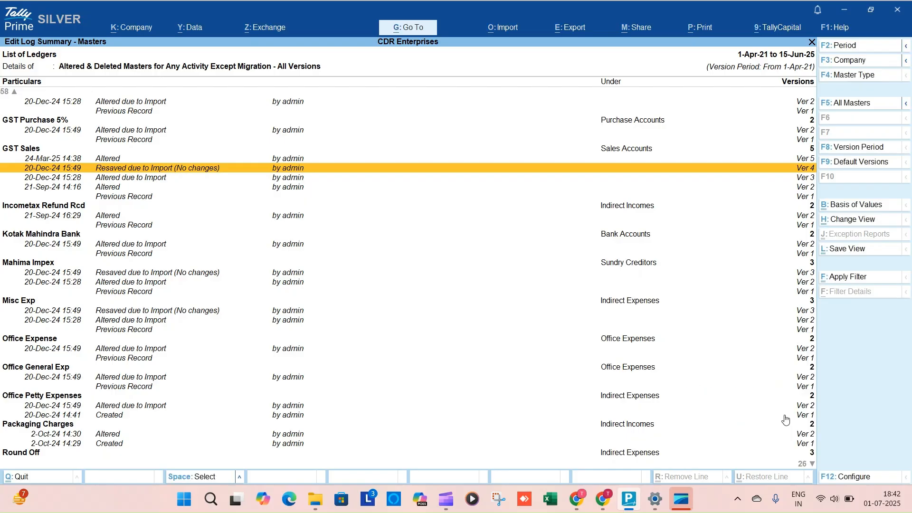
Step: Compare versions 4 and 5 of the GST Sales ledger, checking Tax Type and the cost centres setting
{"action": "key", "text": "Down"}
{"action": "key", "text": "Up"}
{"action": "key", "text": "Up"}
{"action": "key", "text": "Return"}
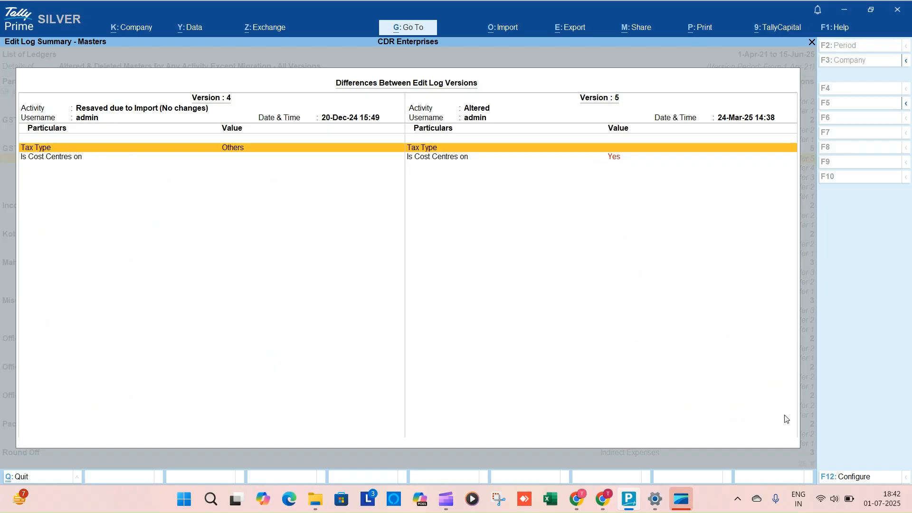
{"action": "key", "text": "Down"}
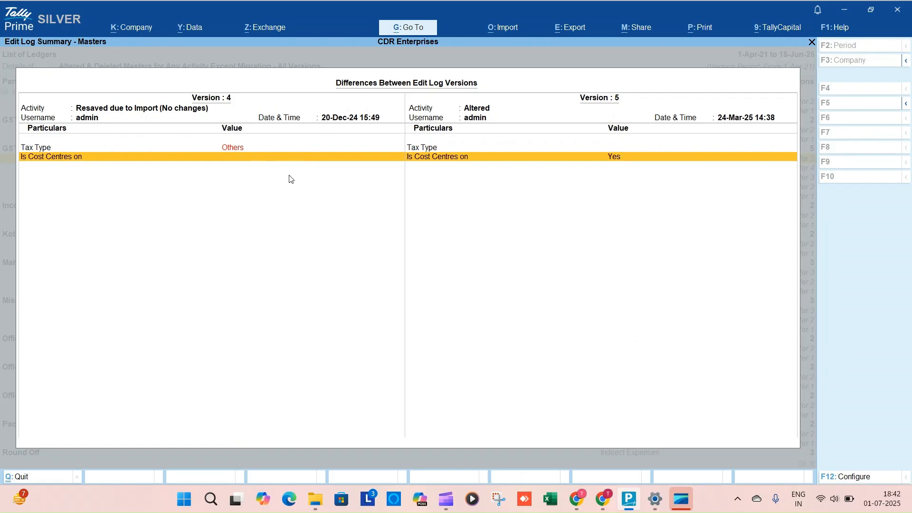
{"action": "key", "text": "Escape"}
Step: Leave the detailed ledger list and return to the master-wise Edit Log Summary
{"action": "key", "text": "Up"}
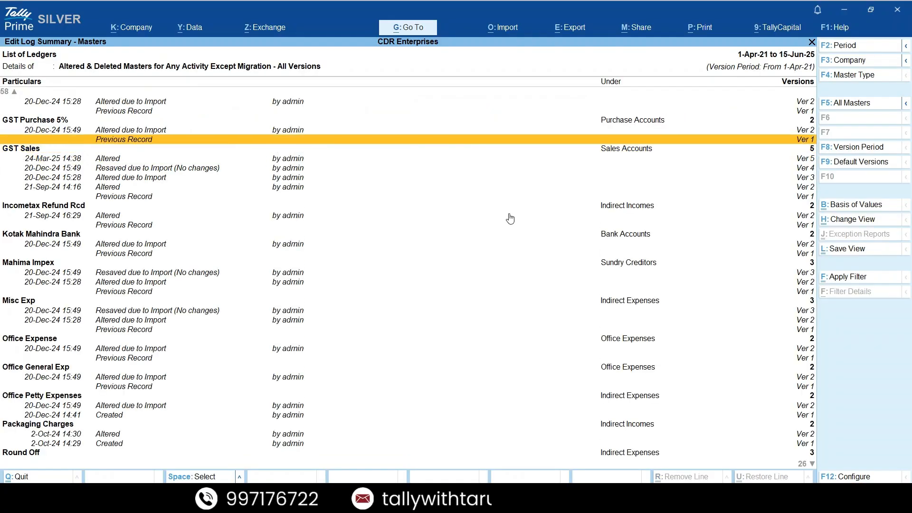
{"action": "key", "text": "Up"}
{"action": "key", "text": "Up"}
{"action": "key", "text": "Down"}
{"action": "key", "text": "Down"}
{"action": "key", "text": "Down"}
{"action": "key", "text": "Down"}
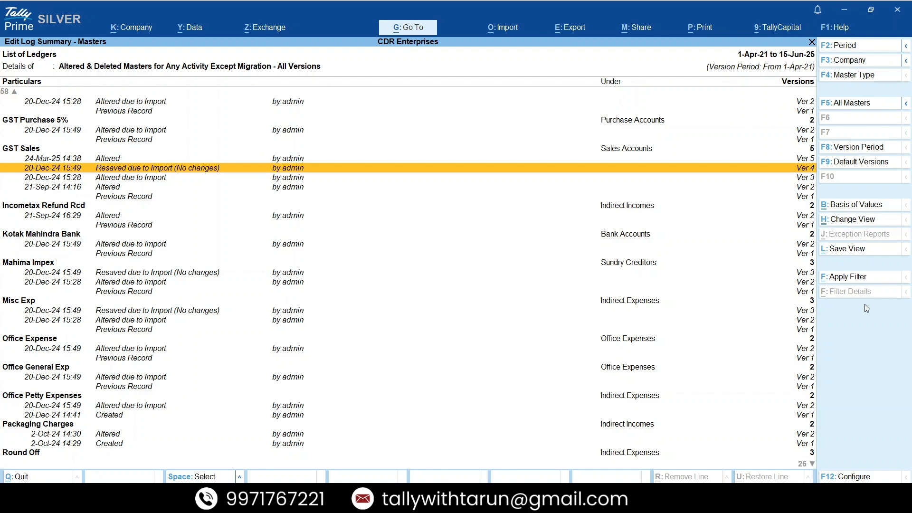
{"action": "key", "text": "Escape"}
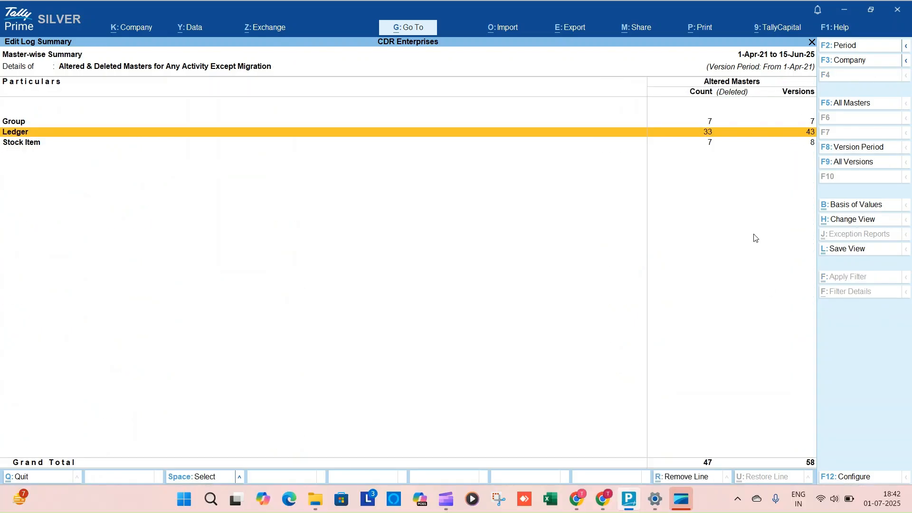